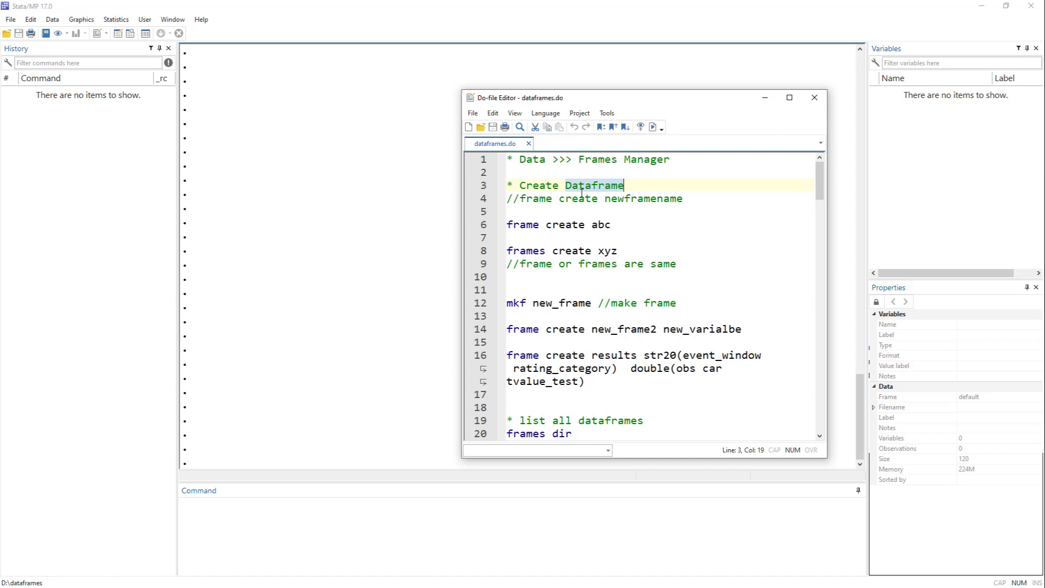
pyautogui.click(580, 198)
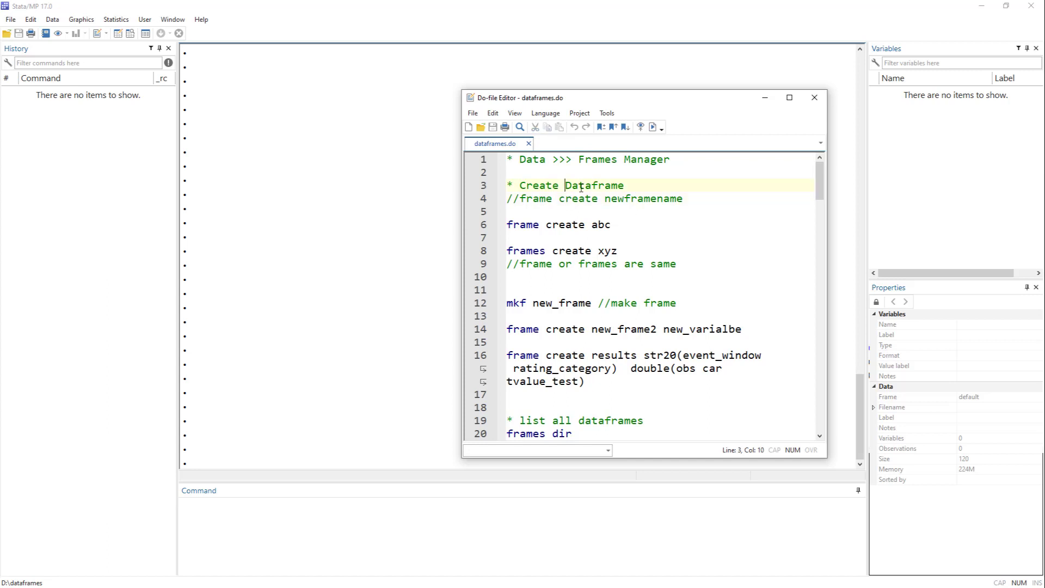
pyautogui.moveTo(566, 186); pyautogui.dragTo(623, 190)
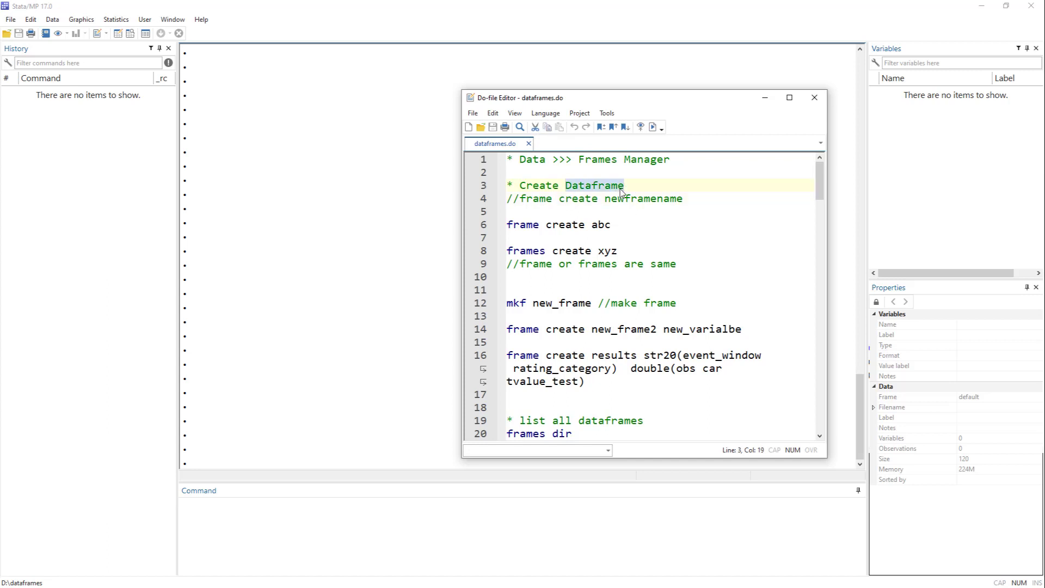
pyautogui.doubleClick(556, 224)
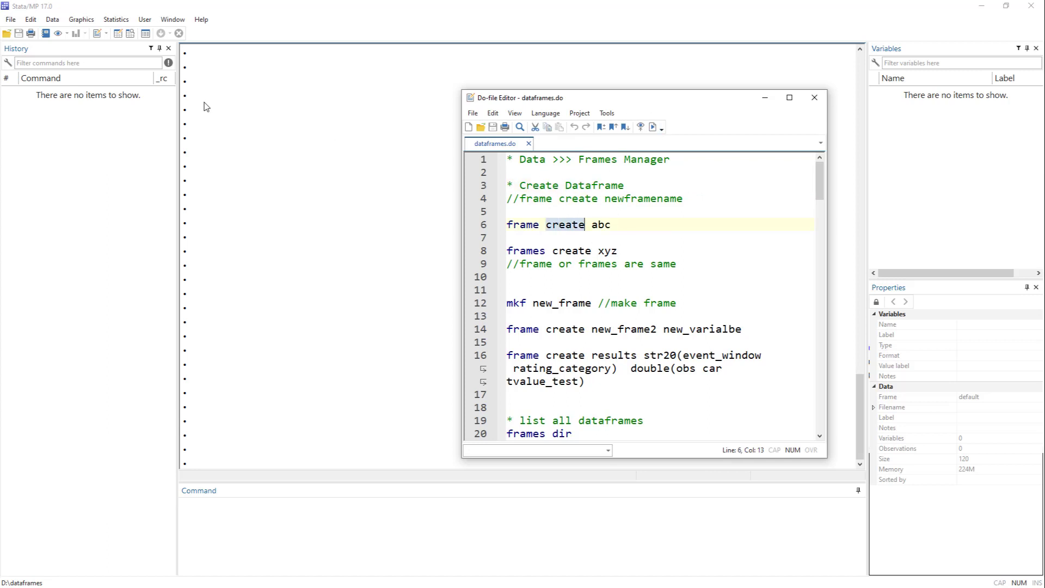
# - Reset all frames through the Frames Manager, check which frames can be chosen as the current one, and close it
pyautogui.click(52, 20)
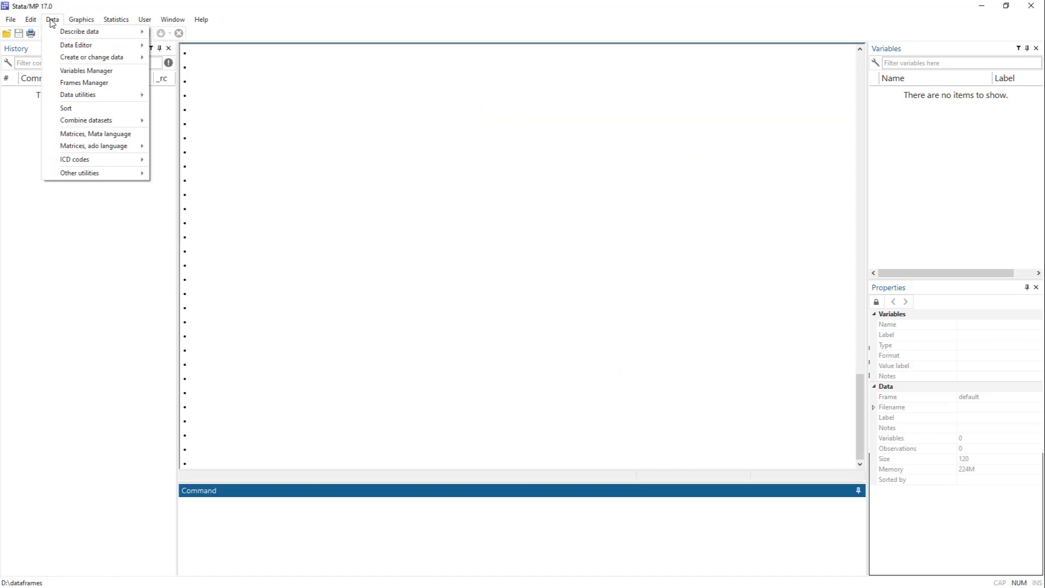
pyautogui.click(73, 83)
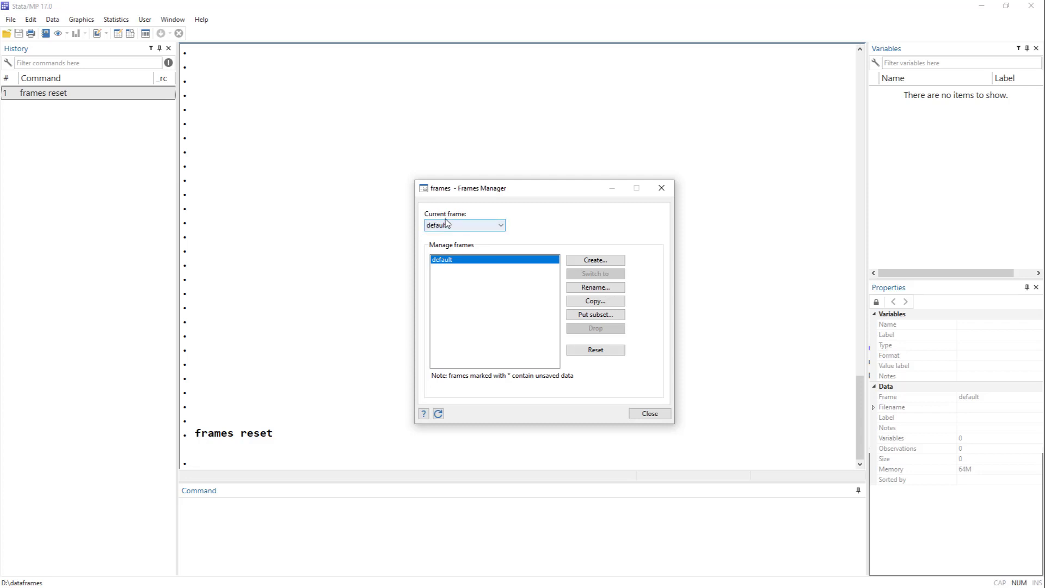
pyautogui.click(454, 230)
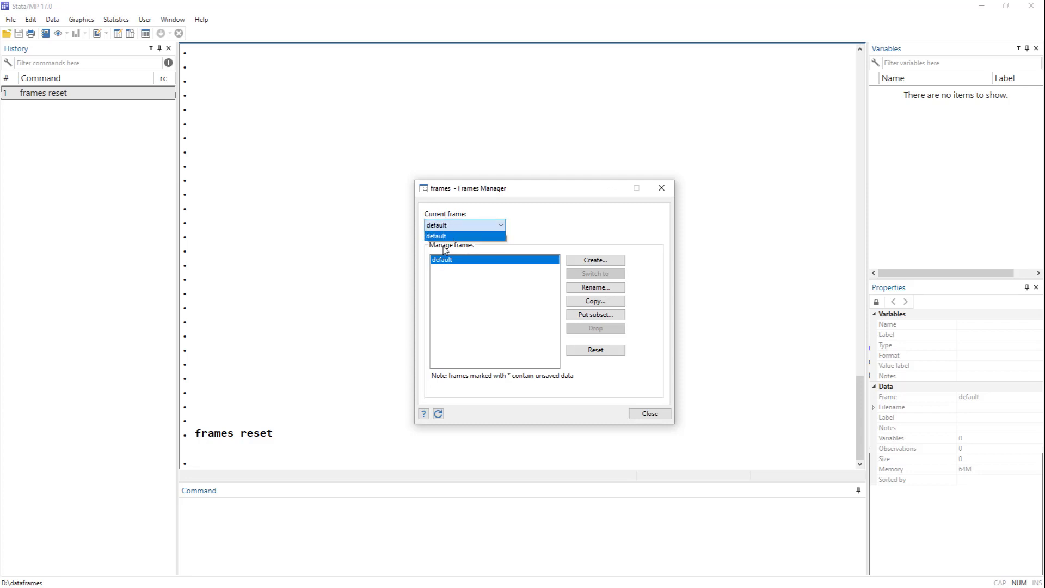
pyautogui.click(439, 229)
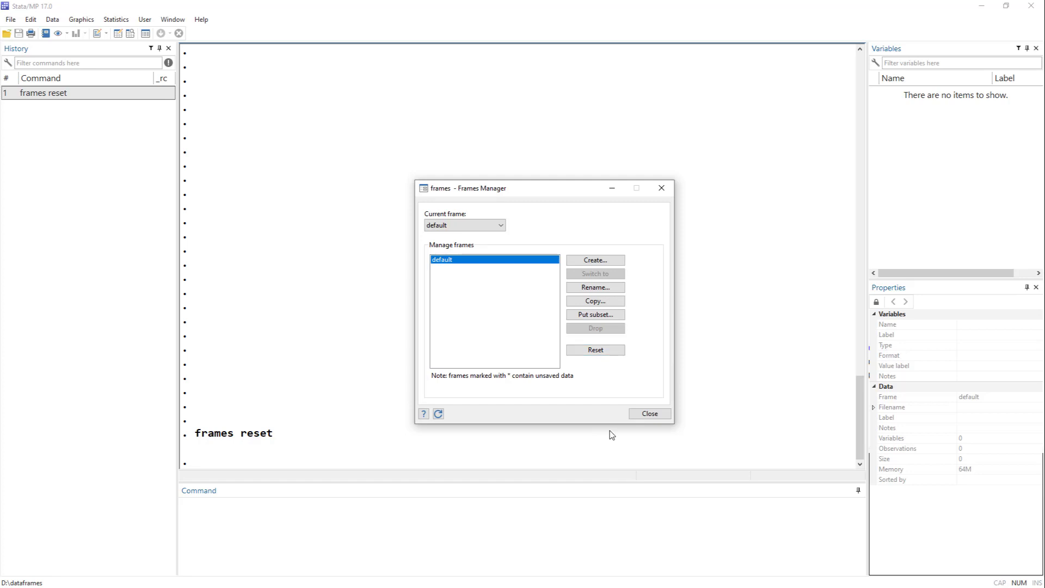
pyautogui.click(644, 415)
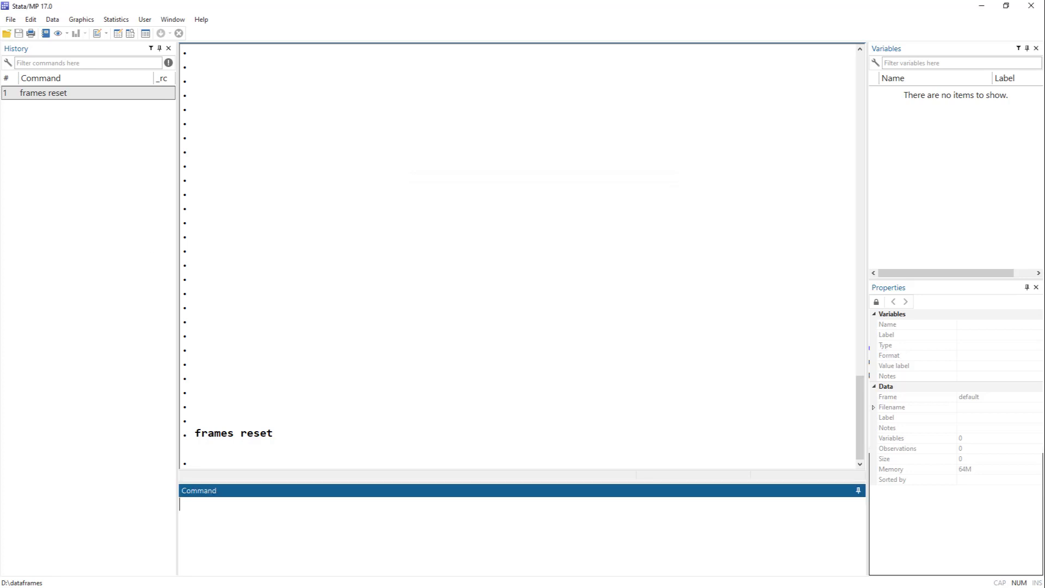
pyautogui.hotkey('ctrl', '9')
pyautogui.click(552, 198)
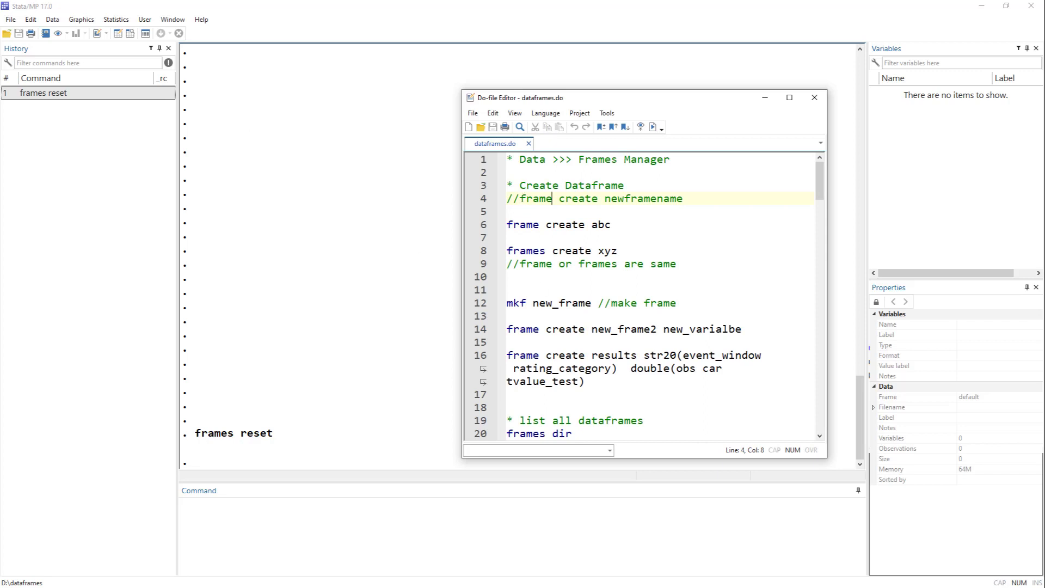
pyautogui.click(19, 19)
pyautogui.click(22, 19)
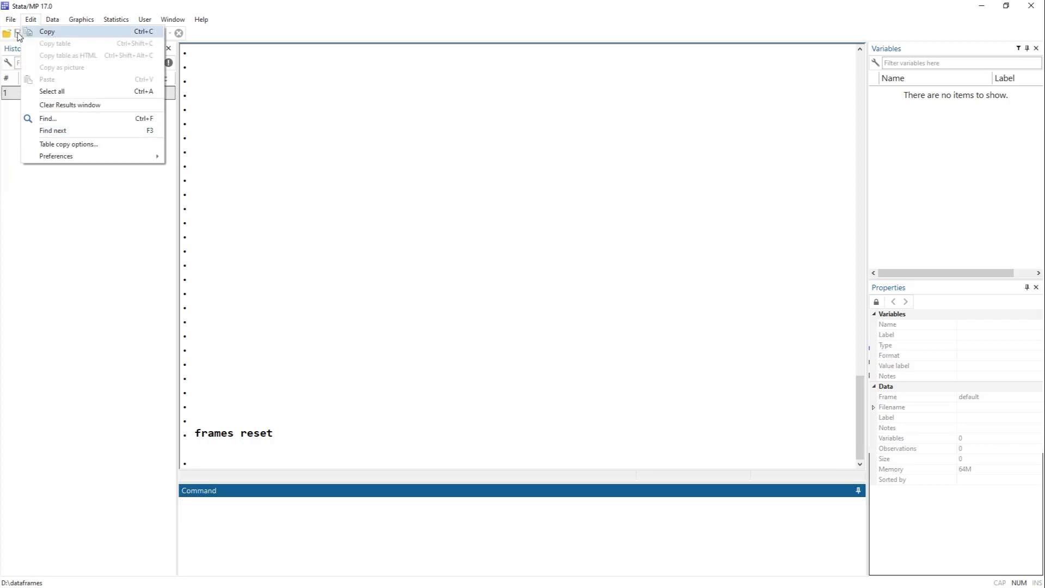
pyautogui.moveTo(10, 19)
pyautogui.click(37, 118)
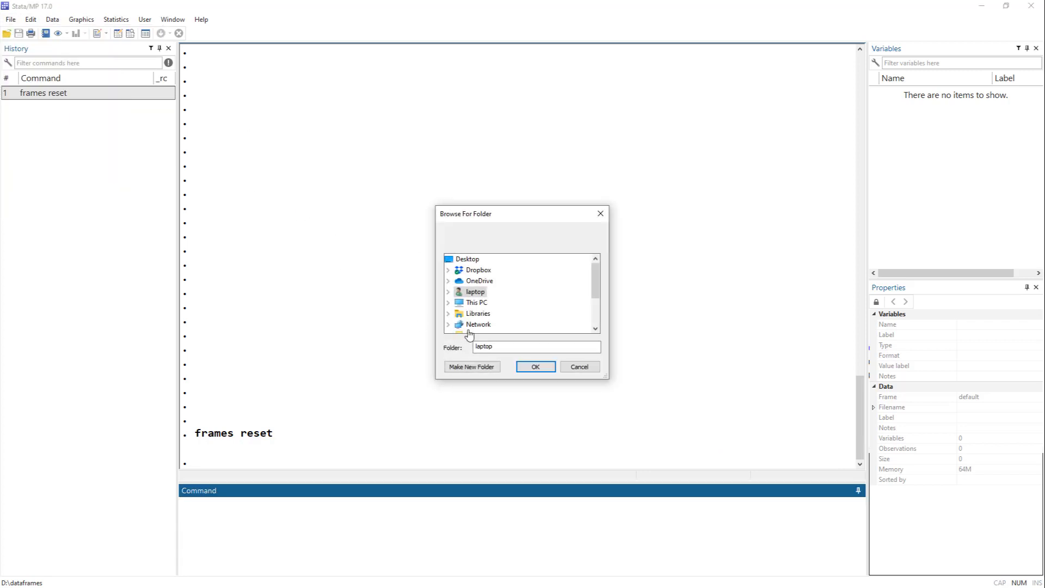
pyautogui.click(579, 366)
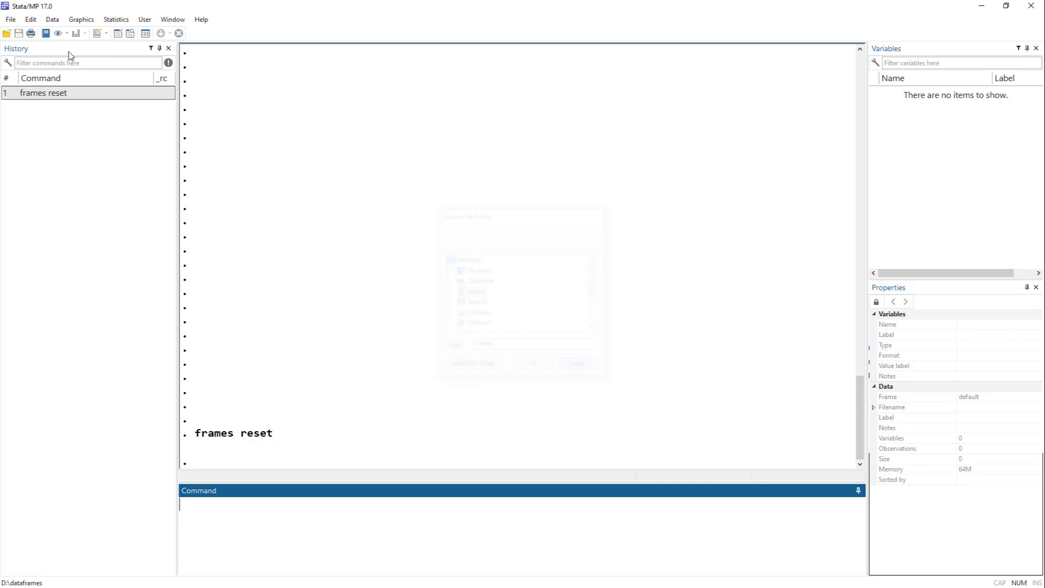
# - Load the installed example dataset auto.dta into the default frame and close the example datasets viewer
pyautogui.click(30, 19)
pyautogui.moveTo(11, 19)
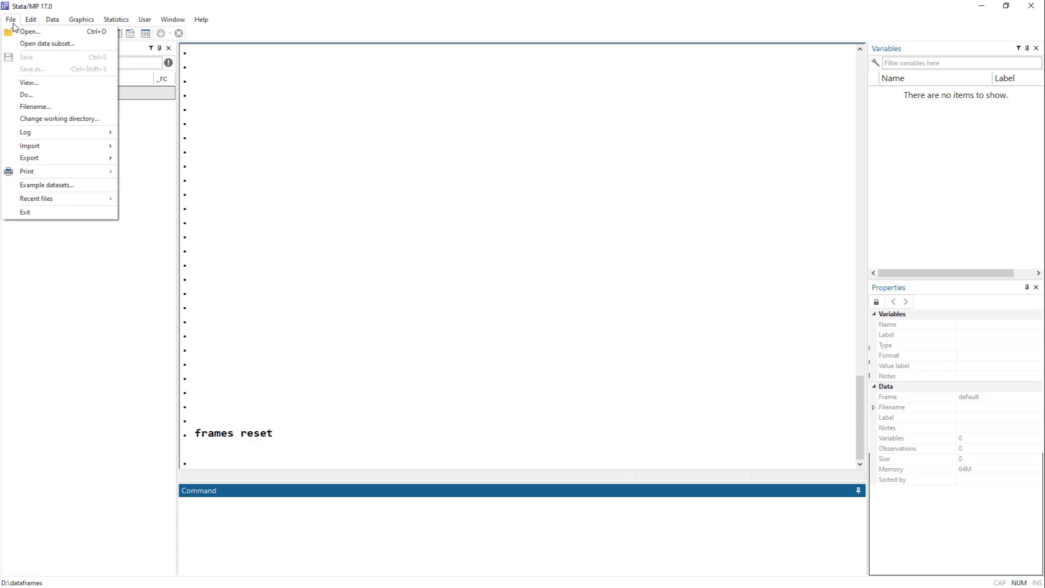
pyautogui.click(49, 184)
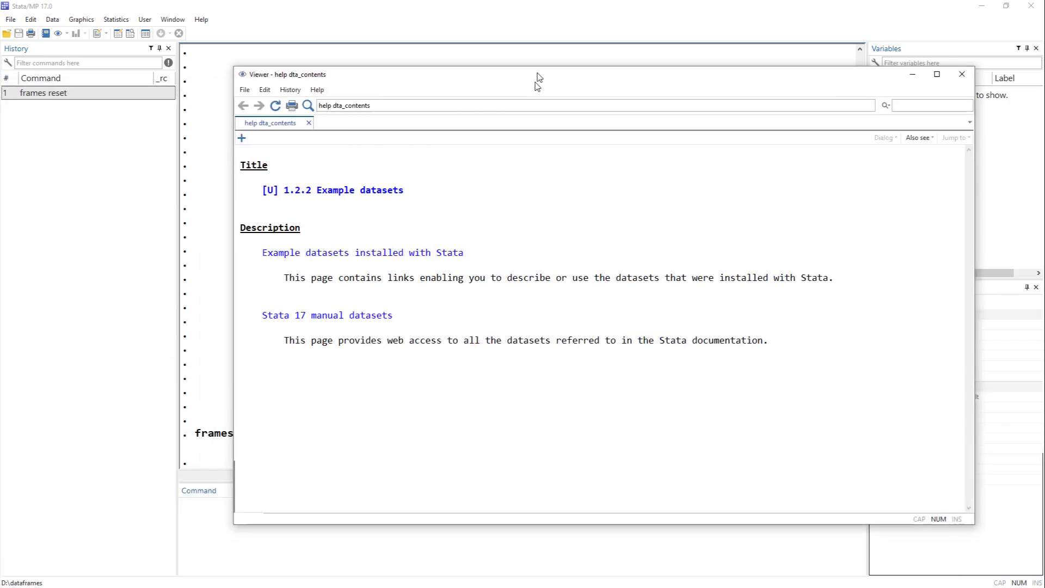
pyautogui.click(387, 234)
pyautogui.click(406, 234)
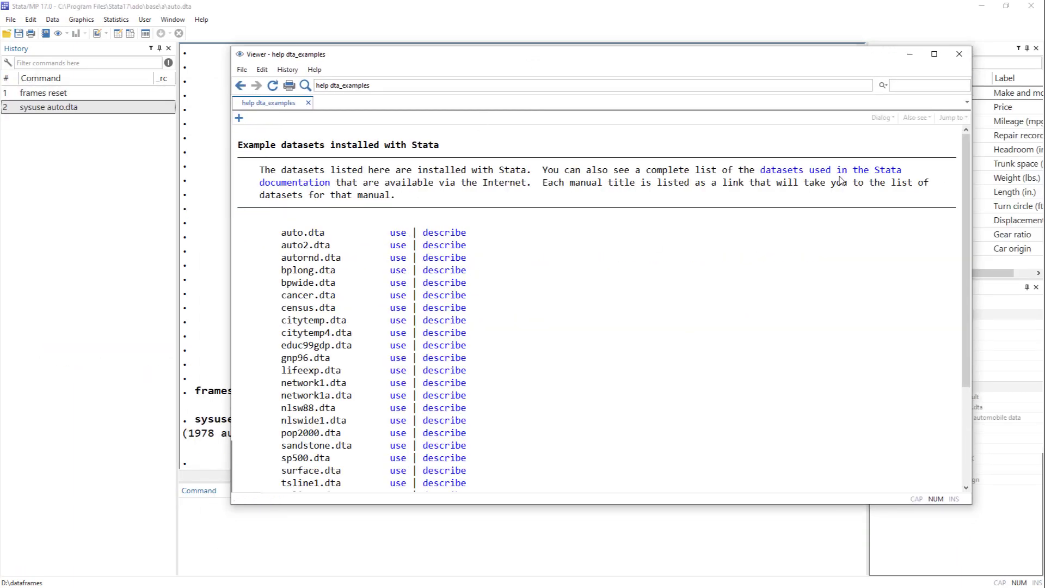
pyautogui.click(959, 53)
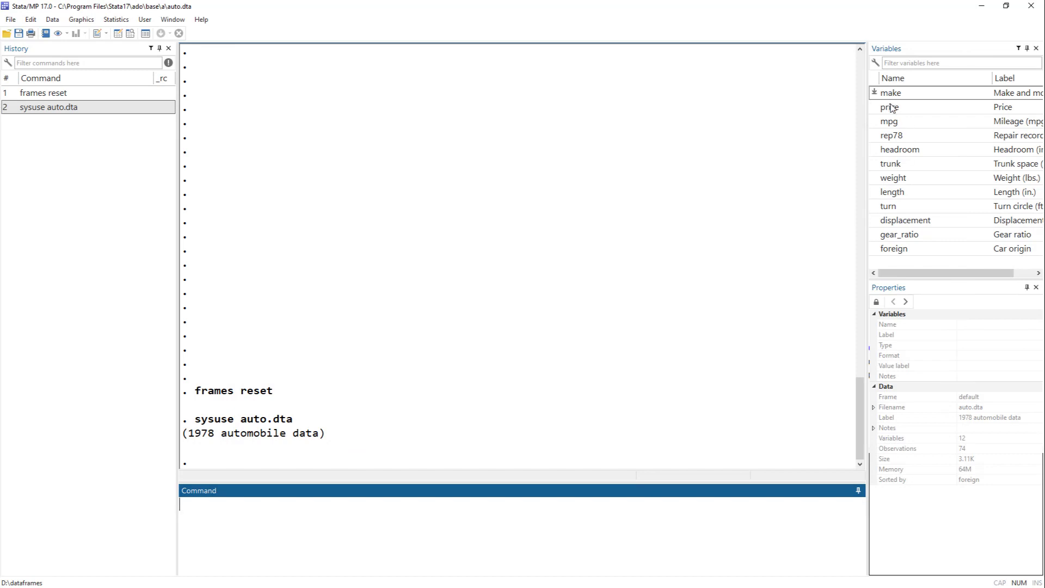
# - Look at the second, empty Stata instance, close it, and return to the session with the automobile data
pyautogui.hotkey('ctrl', '9')
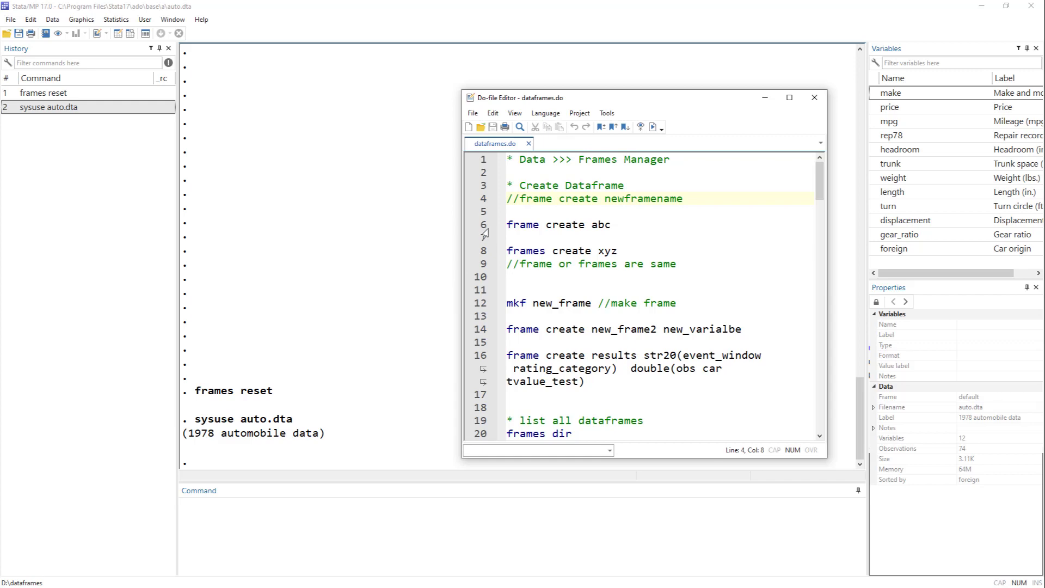
pyautogui.hotkey('alt', 'Tab')
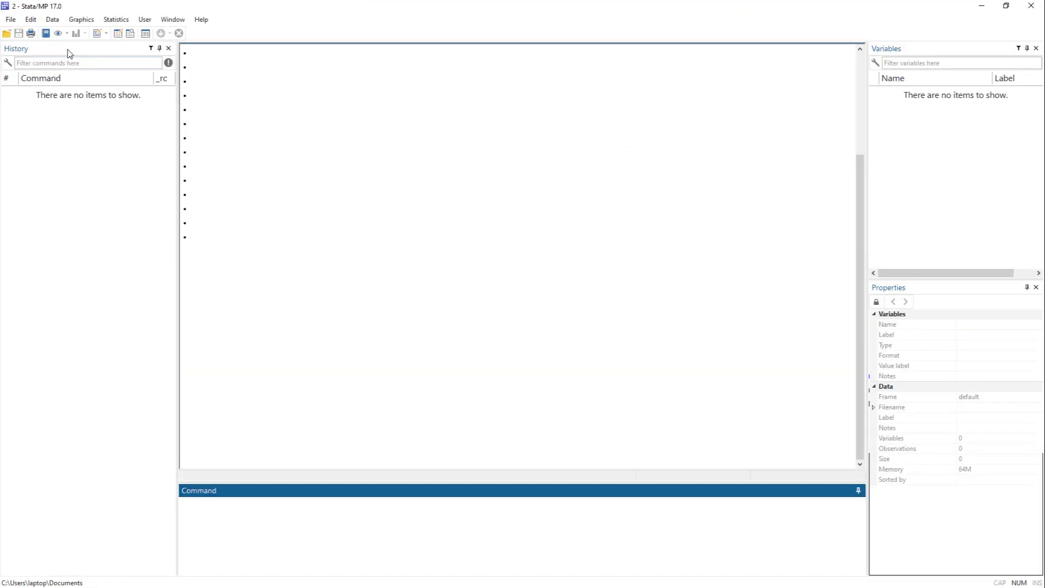
pyautogui.click(11, 19)
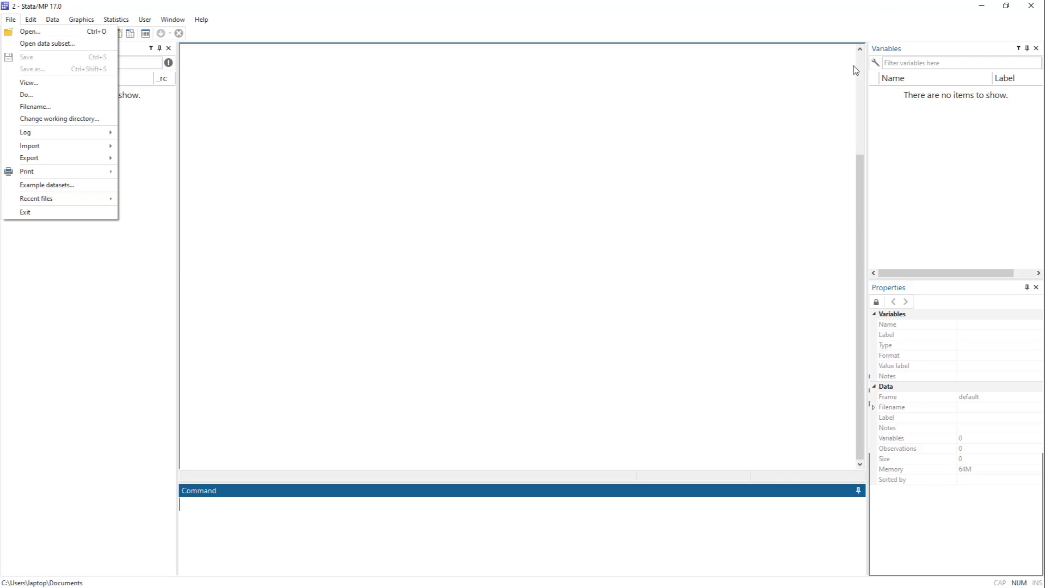
pyautogui.hotkey('alt', 'Tab')
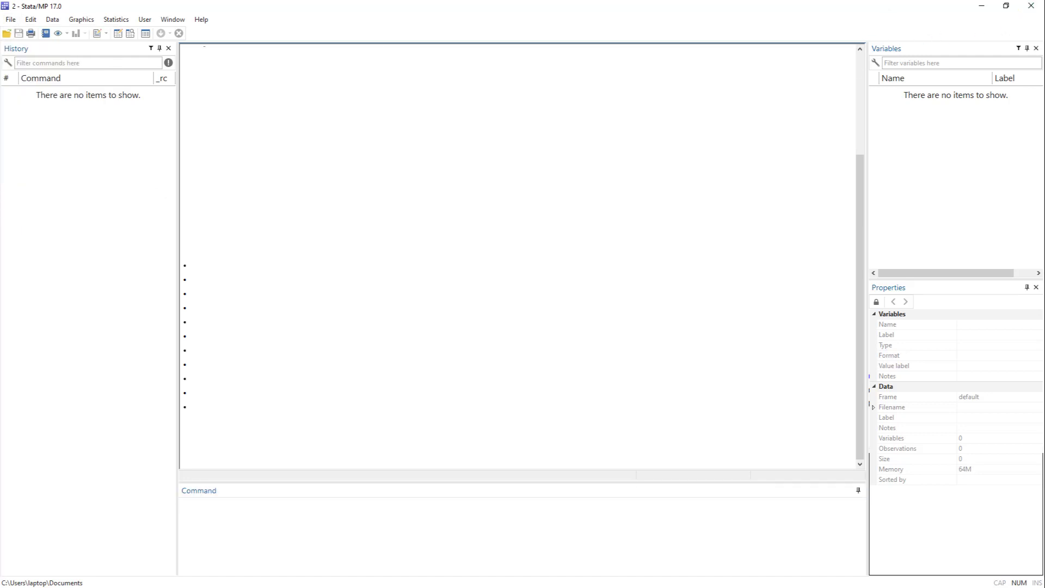
pyautogui.click(1027, 6)
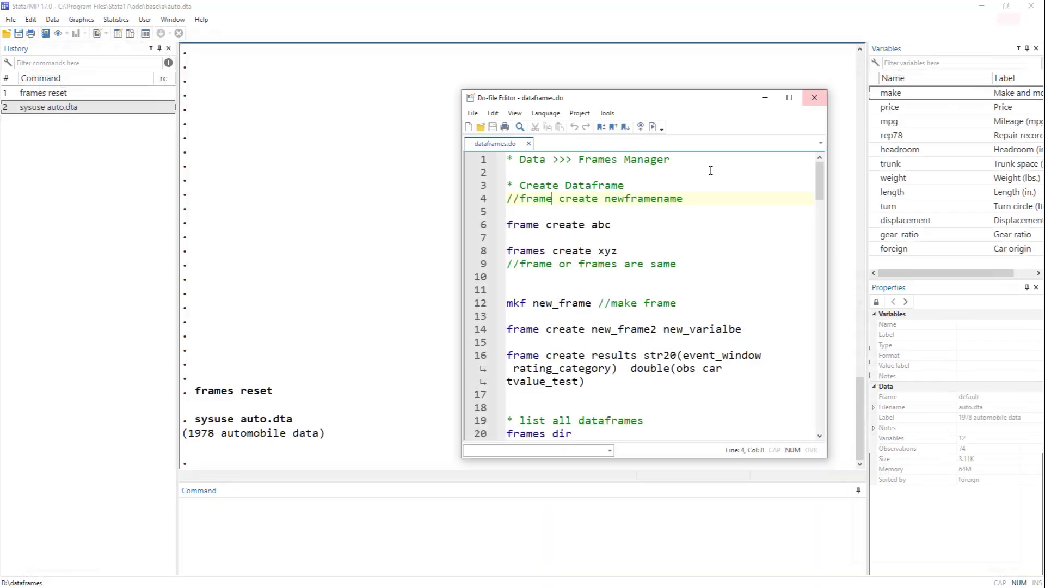
# - Review the frame create syntax in dataframes.do and execute only the line "frame create abc"
pyautogui.click(482, 229)
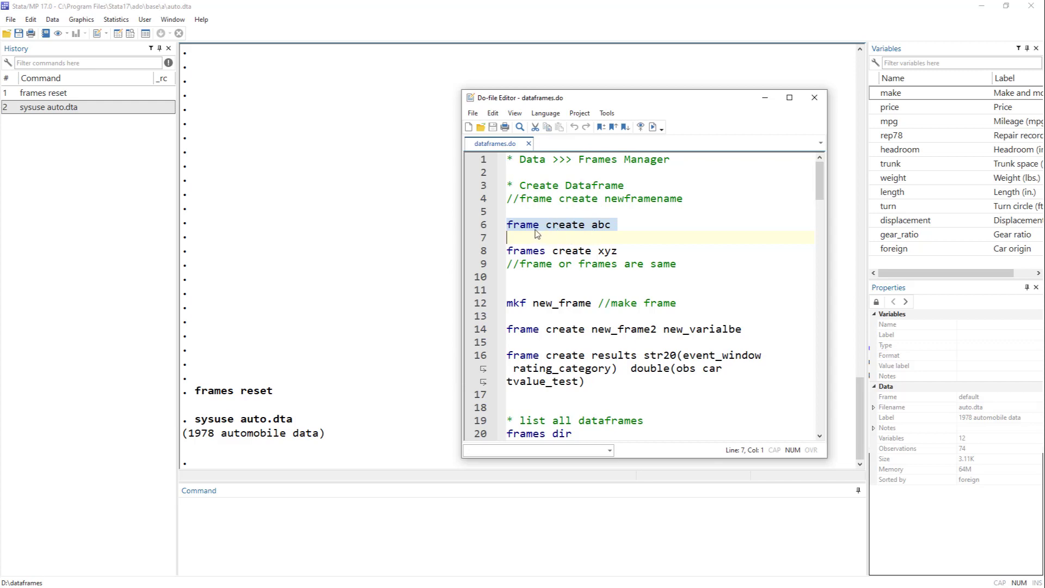
pyautogui.moveTo(519, 198); pyautogui.dragTo(605, 199)
pyautogui.doubleClick(628, 200)
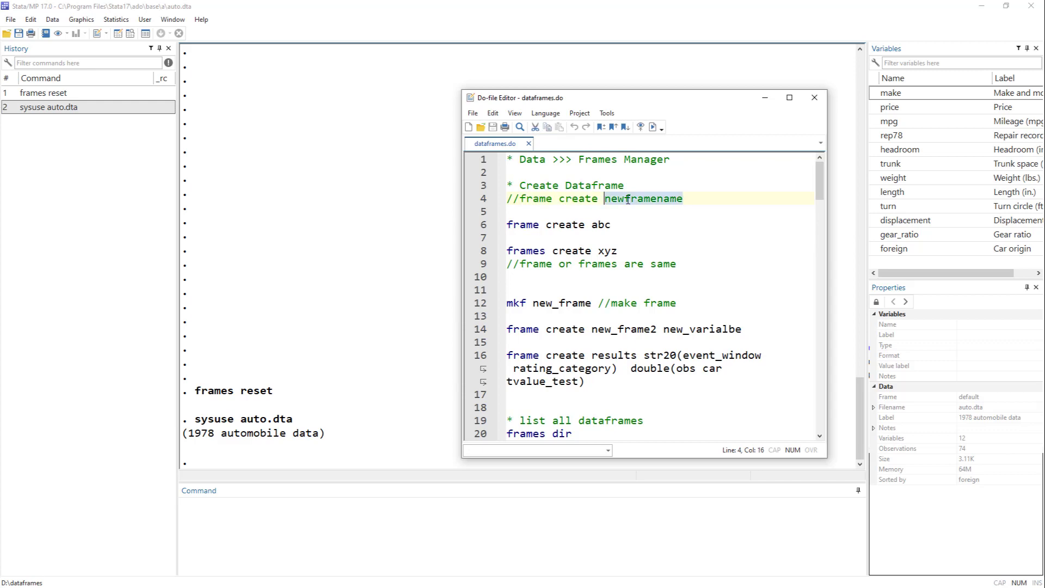
pyautogui.click(487, 226)
pyautogui.doubleClick(604, 230)
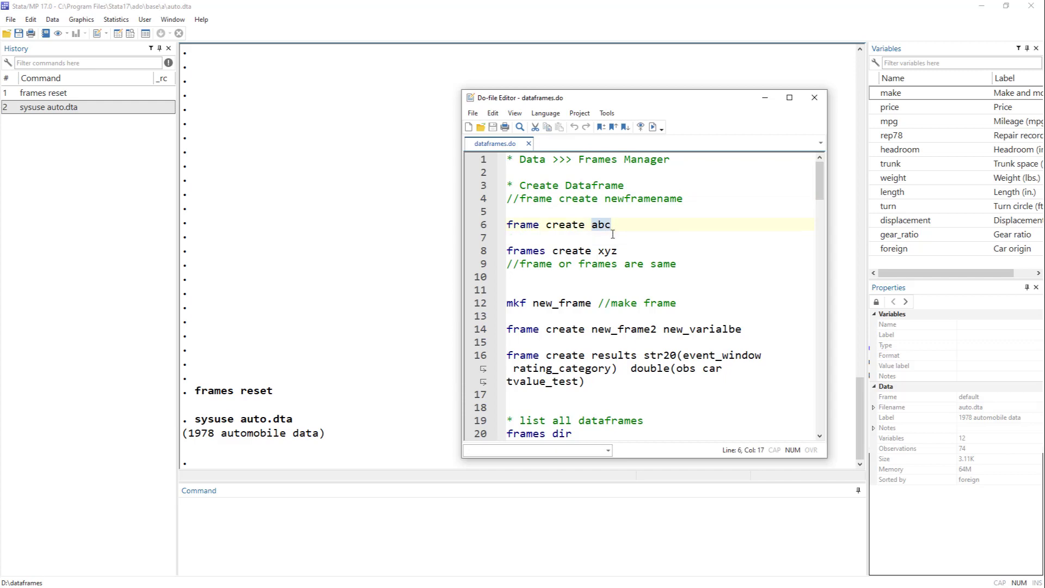
pyautogui.click(480, 226)
pyautogui.click(652, 128)
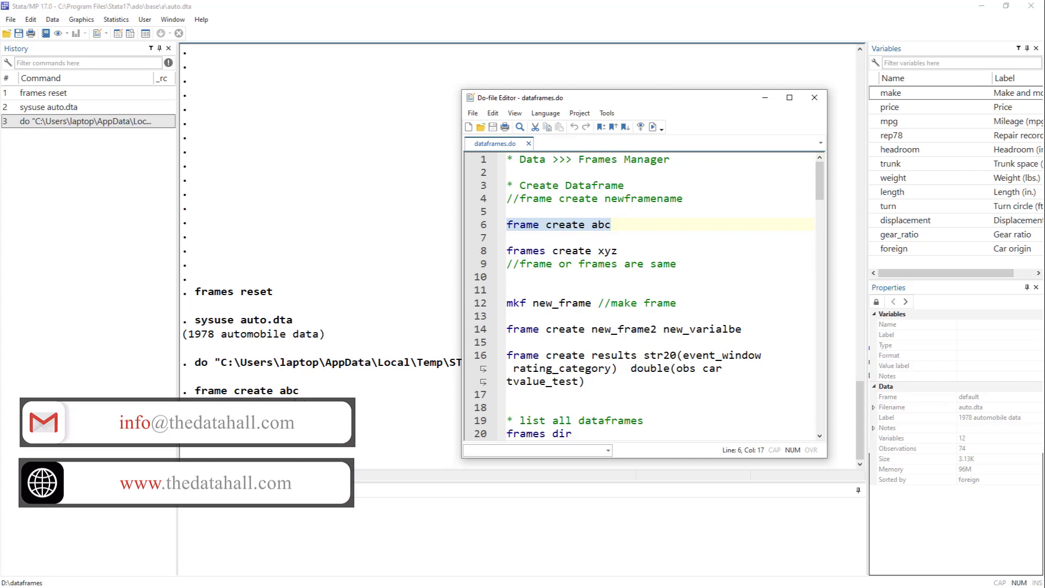
# - List all frames in memory by running the command "frame dir"
pyautogui.click(335, 529)
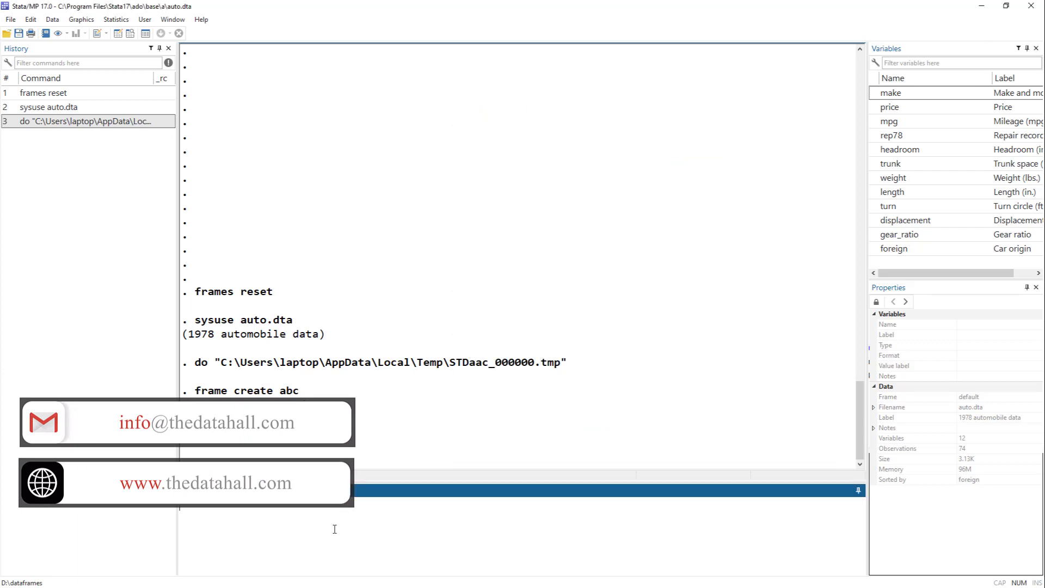
pyautogui.write('frame dir')
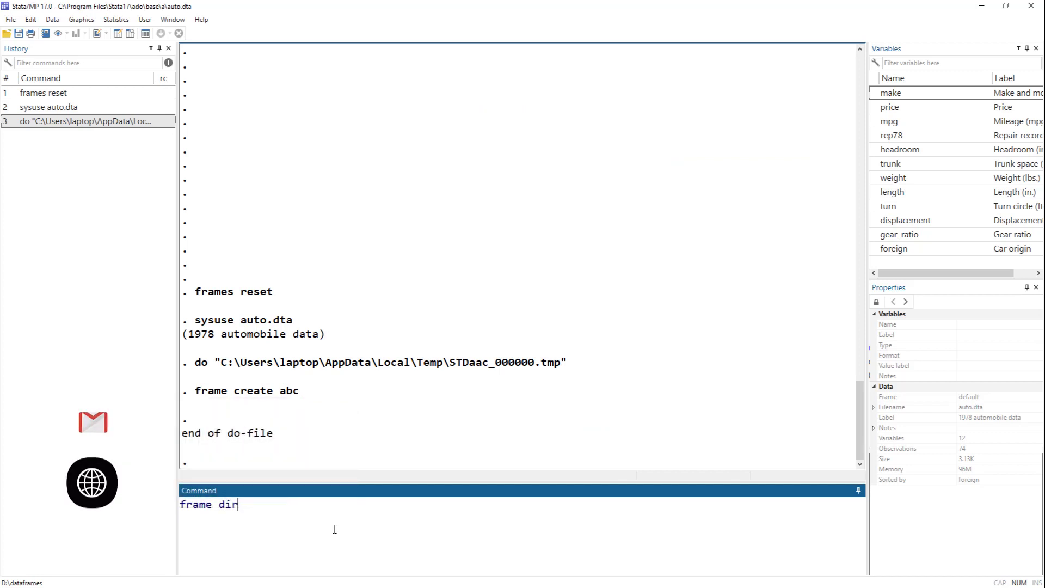
pyautogui.press('Return')
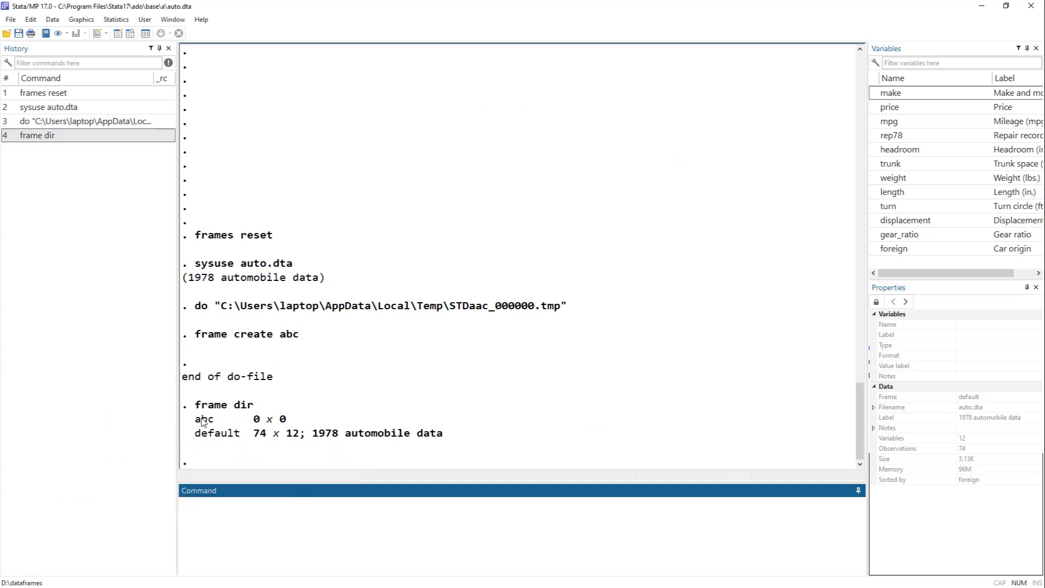
# - Examine the names, observation and variable counts, and dataset label listed for the abc and default frames
pyautogui.moveTo(196, 419); pyautogui.dragTo(286, 420)
pyautogui.moveTo(197, 439); pyautogui.dragTo(465, 437)
pyautogui.click(281, 439)
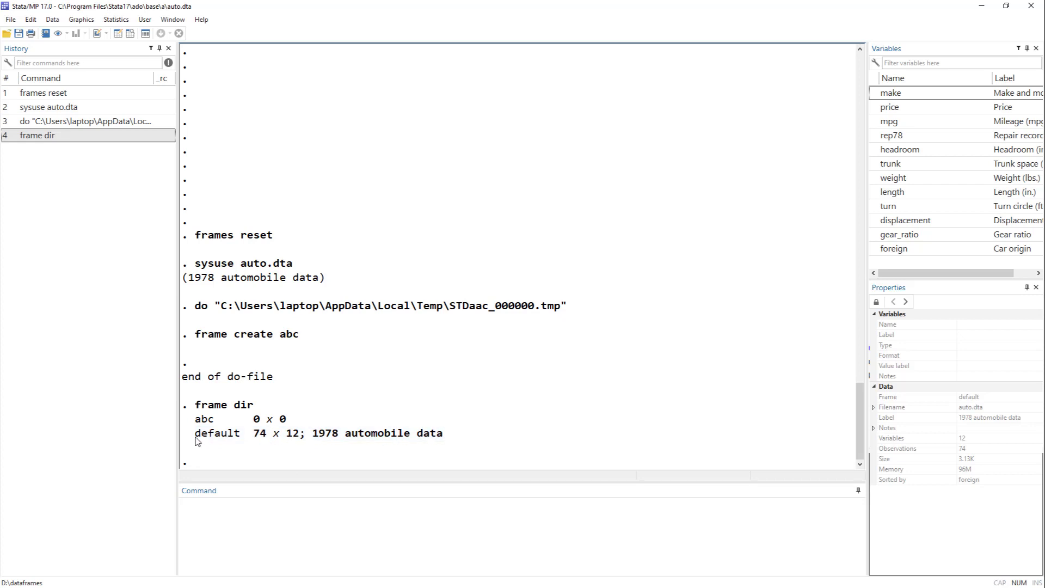
pyautogui.moveTo(197, 440); pyautogui.dragTo(239, 440)
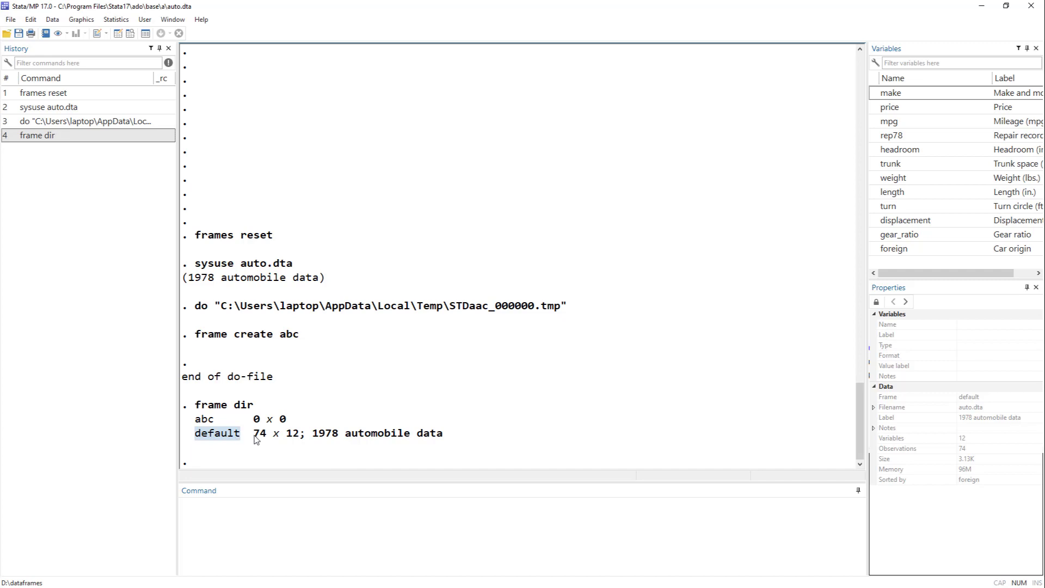
pyautogui.doubleClick(260, 436)
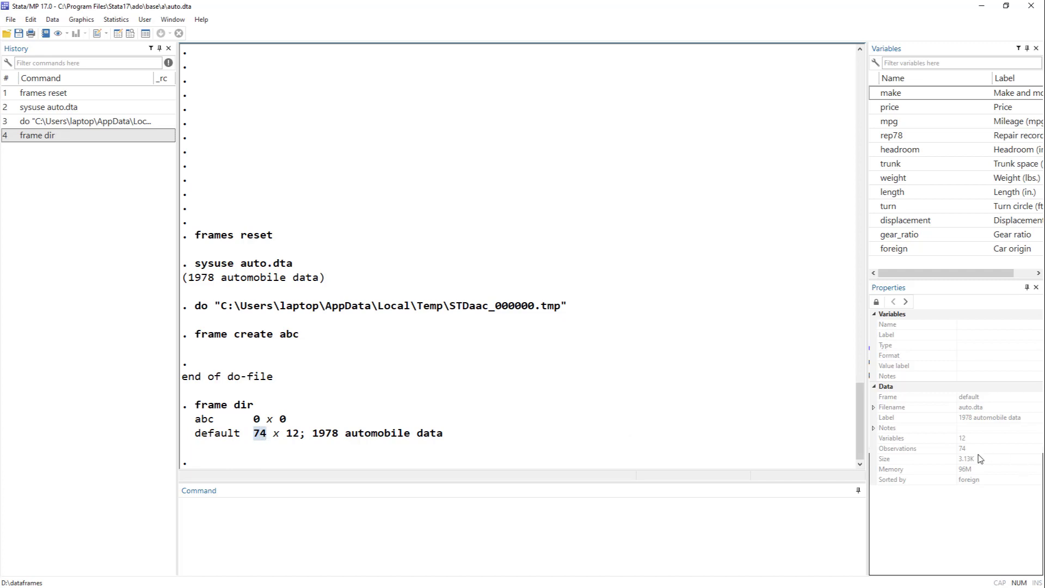
pyautogui.doubleClick(294, 434)
pyautogui.moveTo(313, 436); pyautogui.dragTo(446, 436)
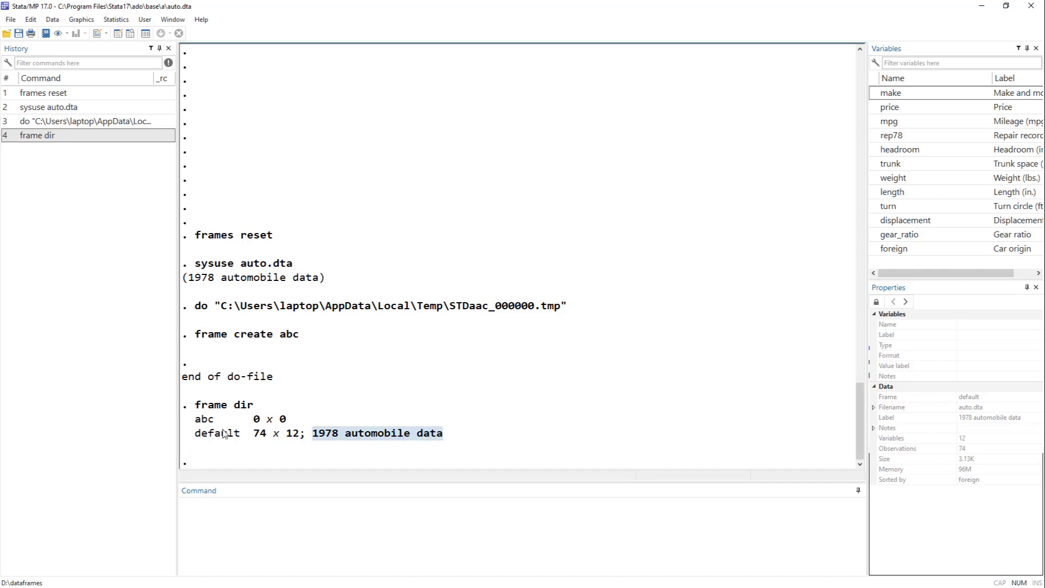
pyautogui.moveTo(196, 422); pyautogui.dragTo(286, 423)
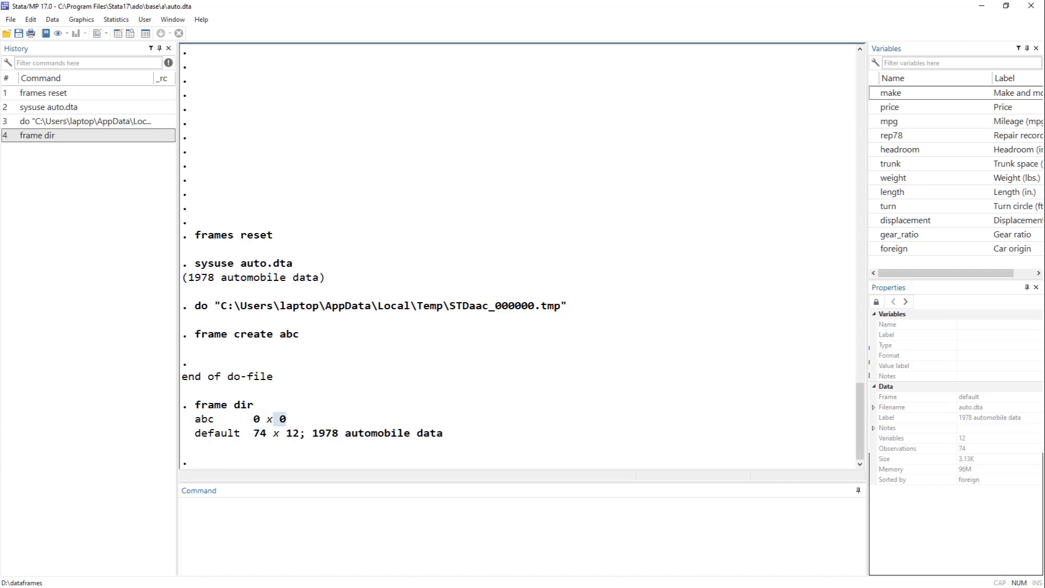
# - Return to dataframes.do, compare the frame and frames spellings, and execute only the line "frames create xyz"
pyautogui.hotkey('alt', 'Tab')
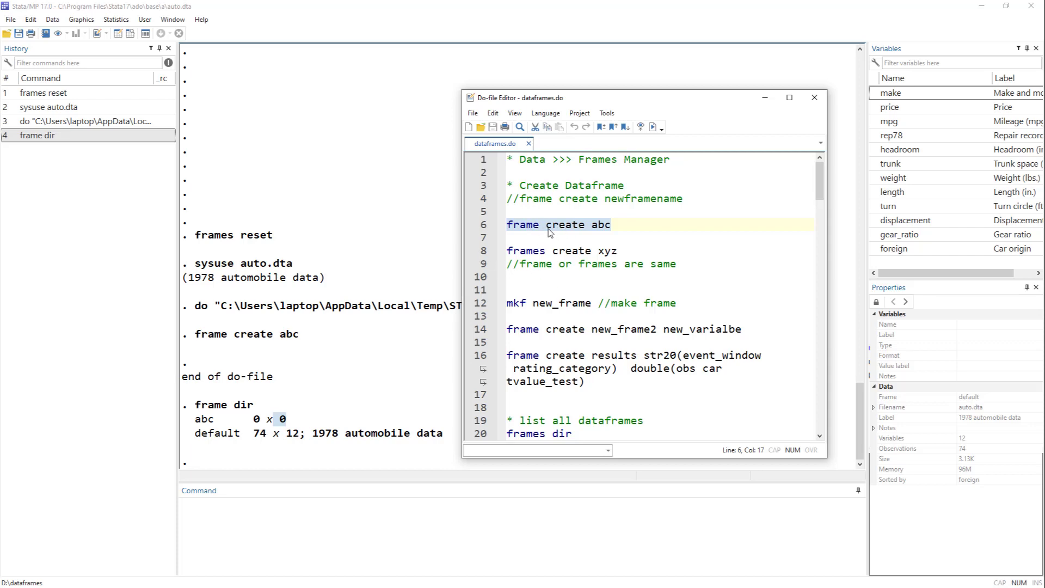
pyautogui.click(525, 250)
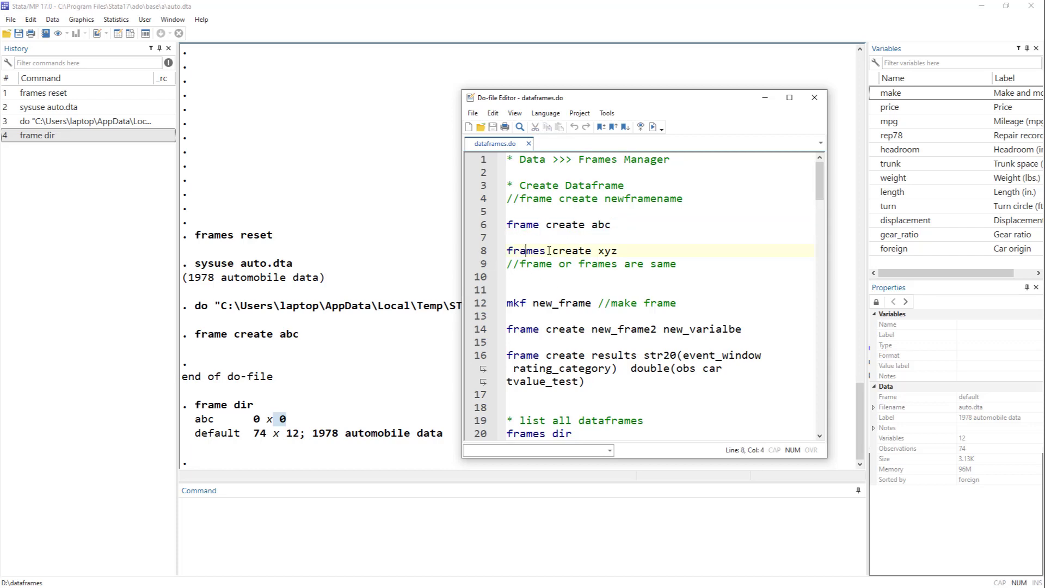
pyautogui.doubleClick(524, 223)
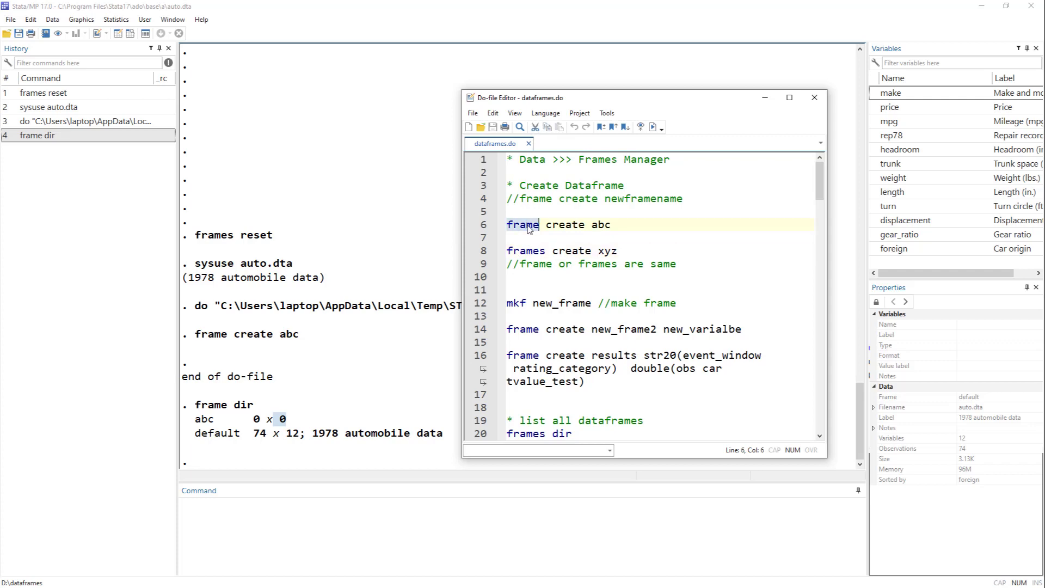
pyautogui.doubleClick(533, 252)
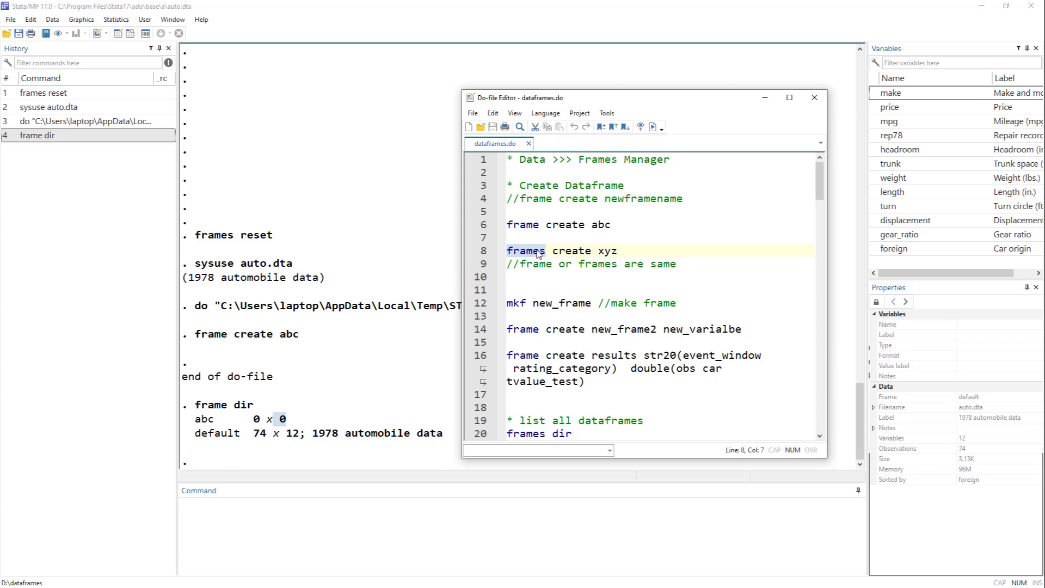
pyautogui.doubleClick(613, 250)
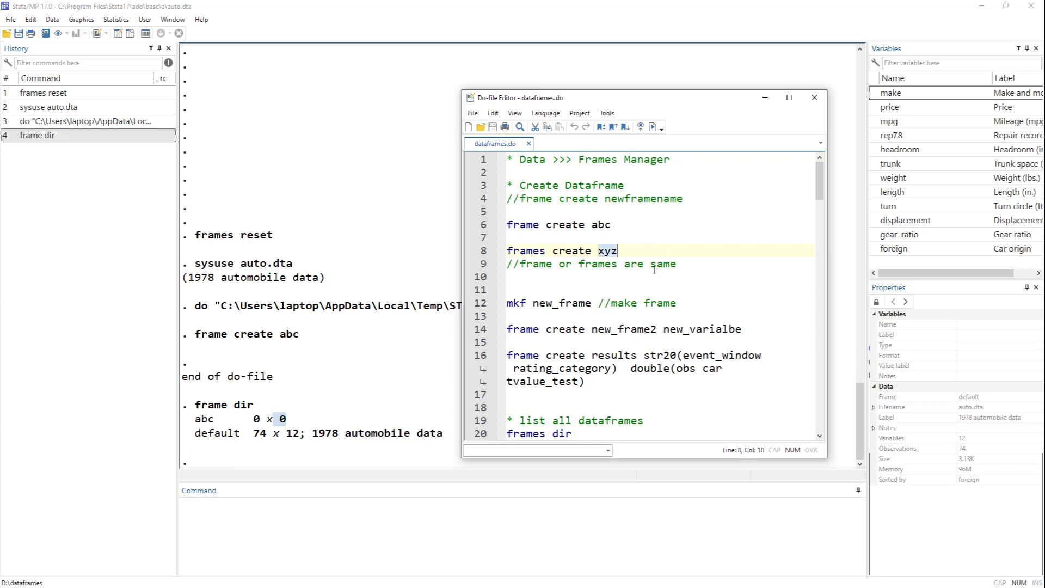
pyautogui.click(480, 251)
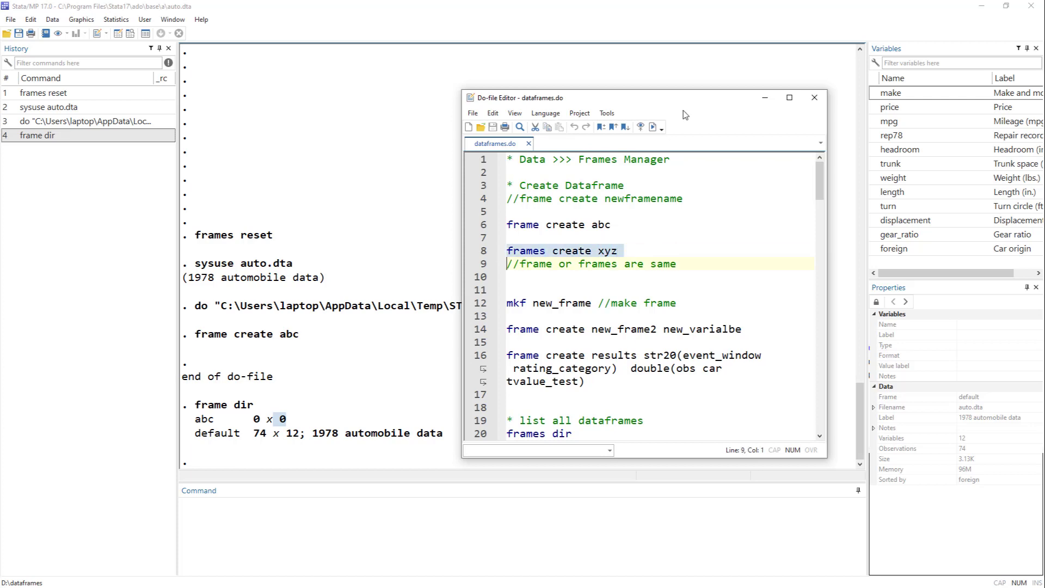
pyautogui.click(652, 127)
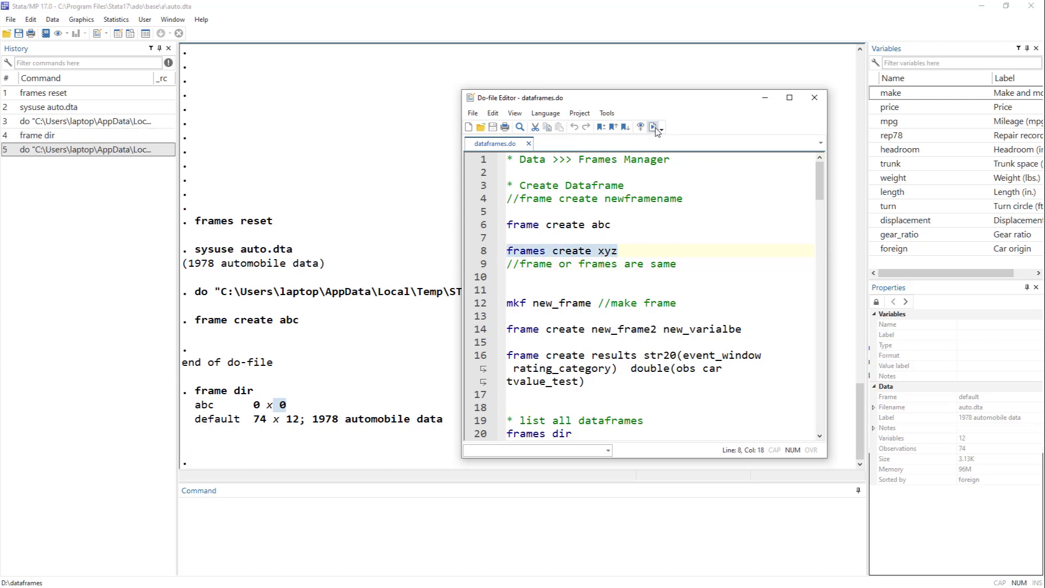
pyautogui.doubleClick(545, 252)
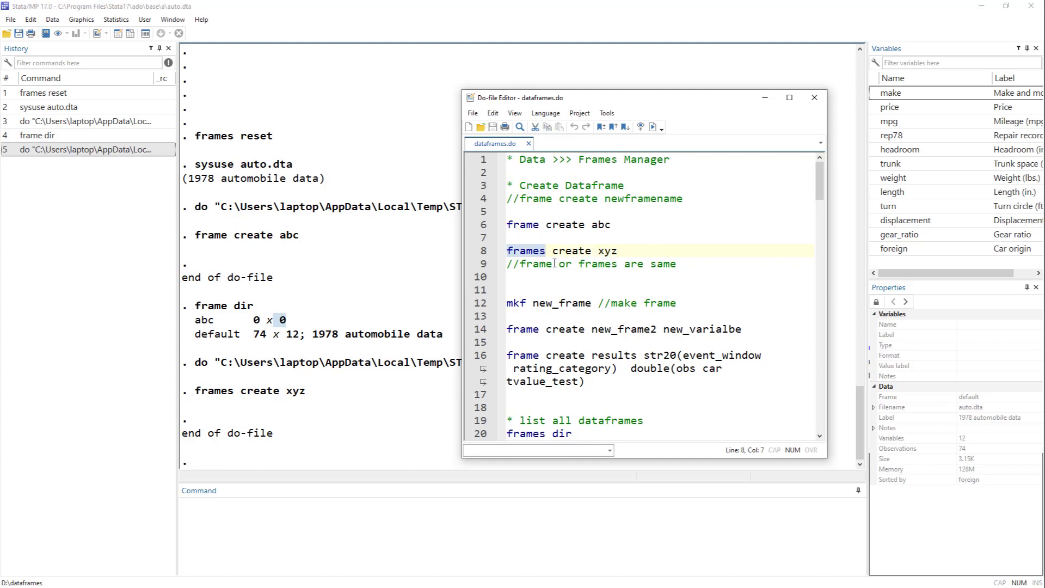
# - Review the mkf shorthand for creating a frame and execute only the line "mkf new_frame //make frame"
pyautogui.scroll(-1, 554, 263)
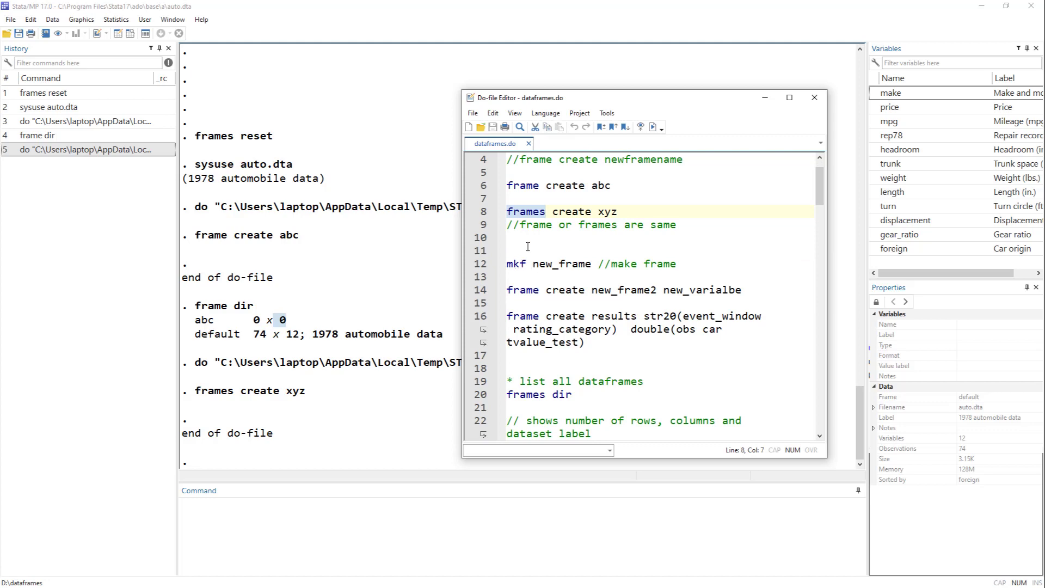
pyautogui.moveTo(595, 212); pyautogui.dragTo(506, 215)
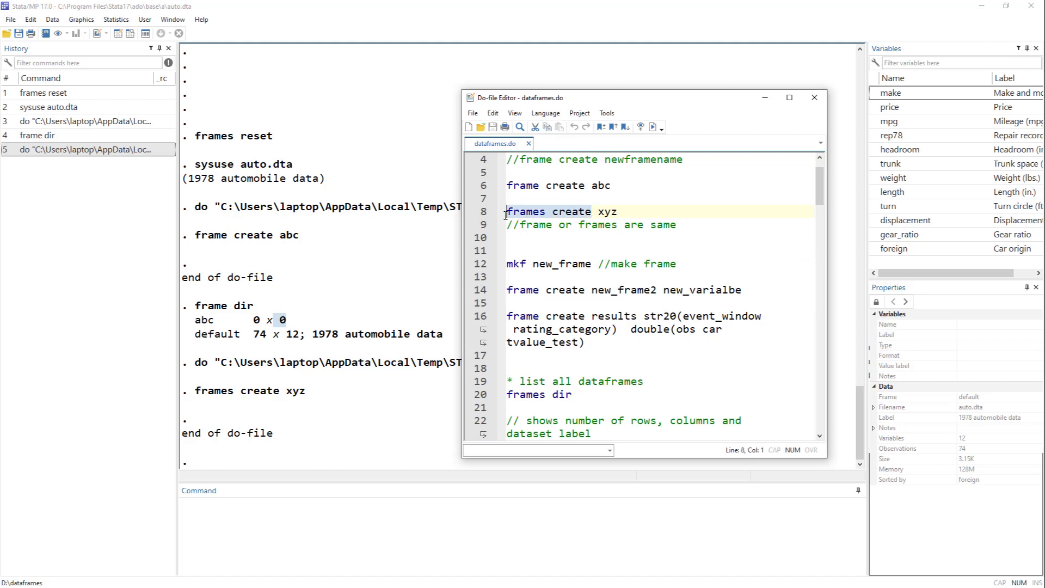
pyautogui.doubleClick(516, 265)
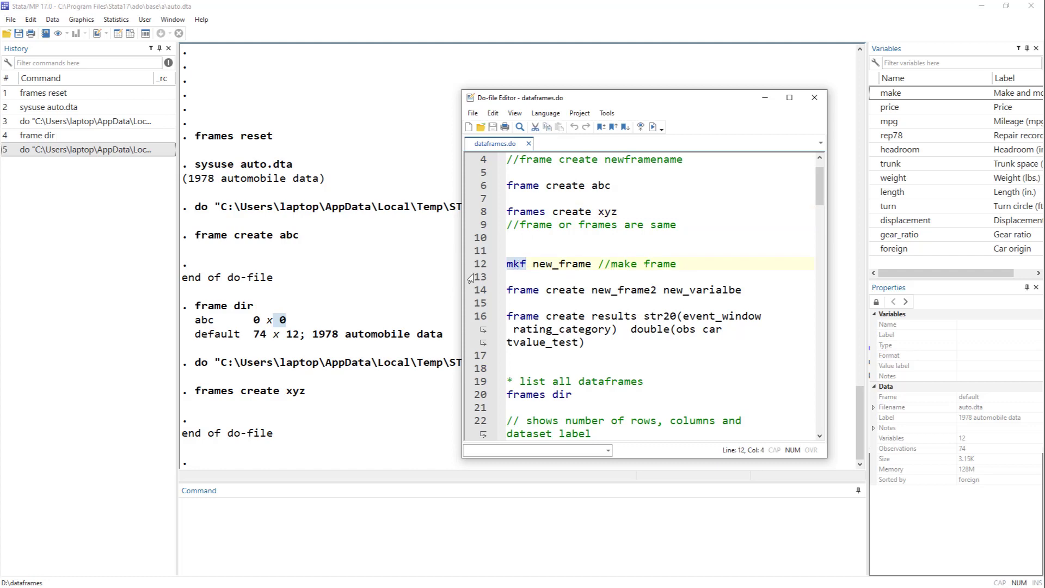
pyautogui.click(541, 267)
pyautogui.doubleClick(543, 267)
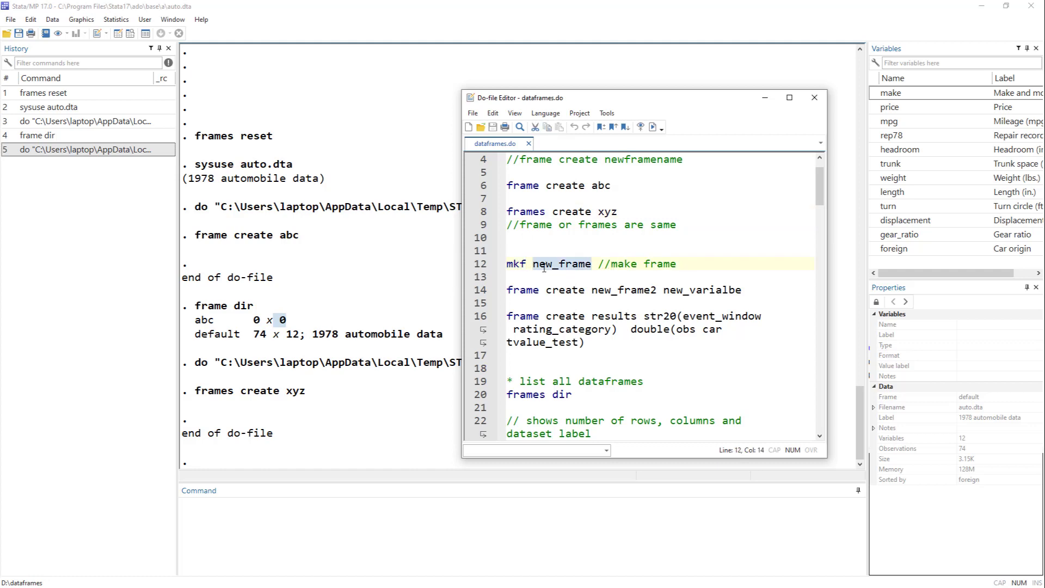
pyautogui.click(477, 266)
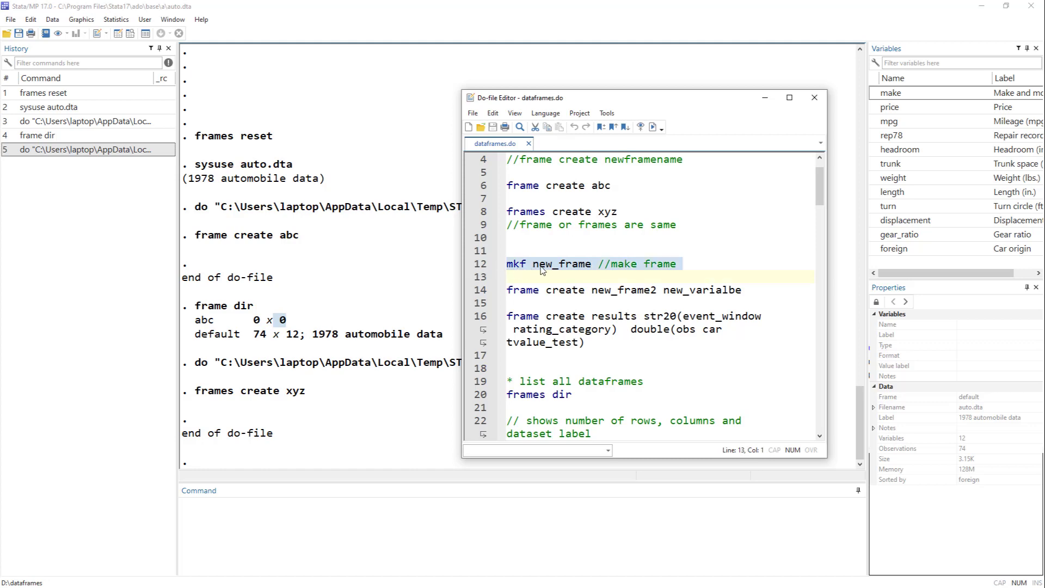
pyautogui.click(652, 127)
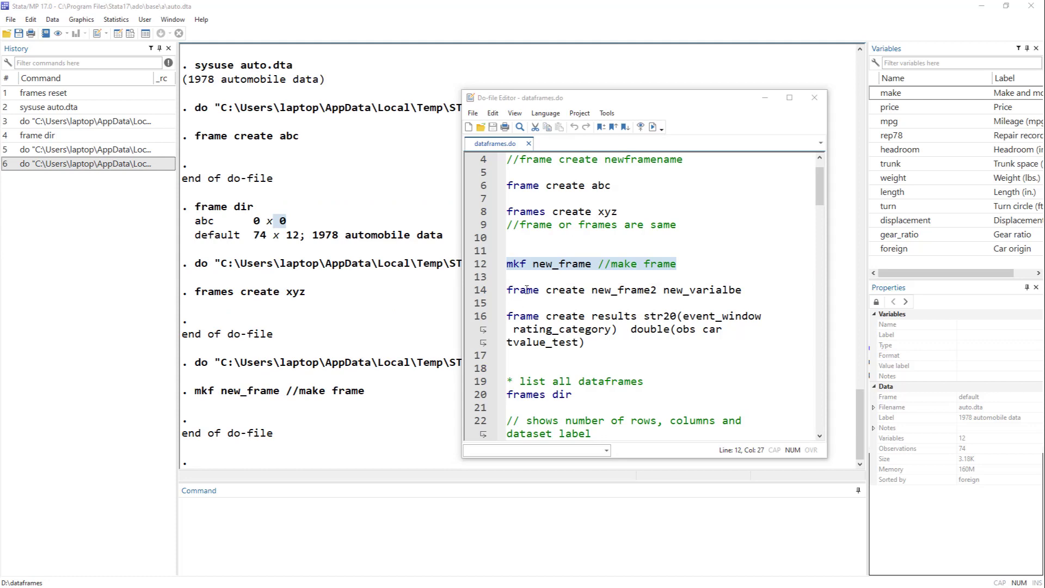
# - Review the frame name and variable name in the line "frame create new_frame2 new_varialbe" and execute only that line
pyautogui.click(521, 288)
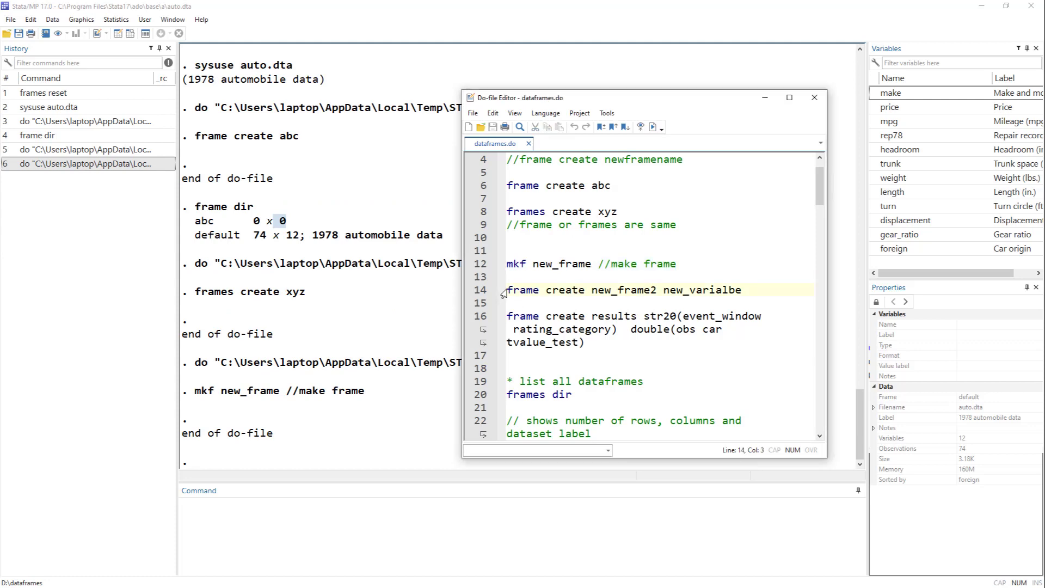
pyautogui.moveTo(507, 289); pyautogui.dragTo(587, 291)
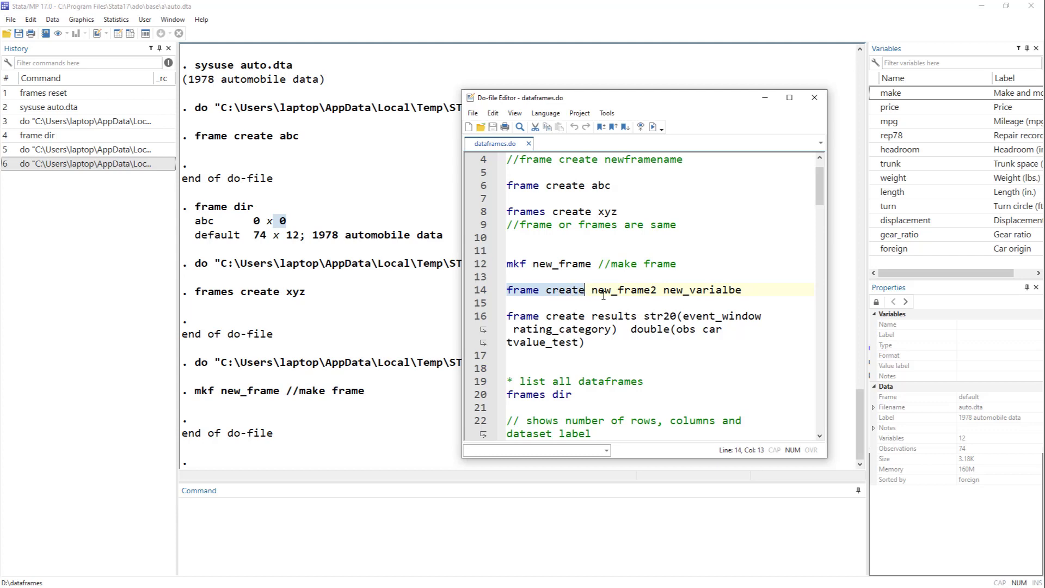
pyautogui.doubleClick(604, 293)
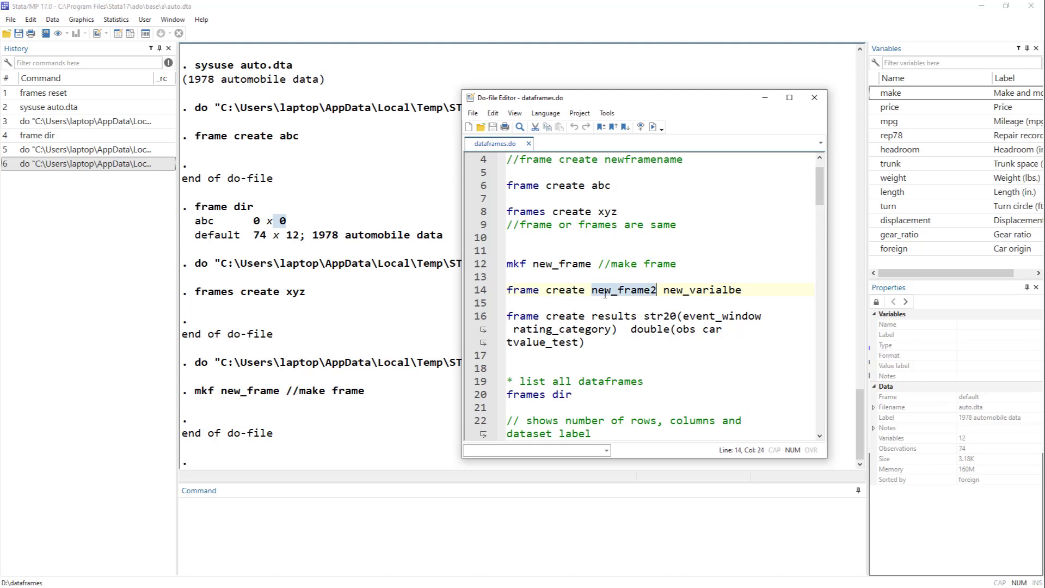
pyautogui.doubleClick(684, 290)
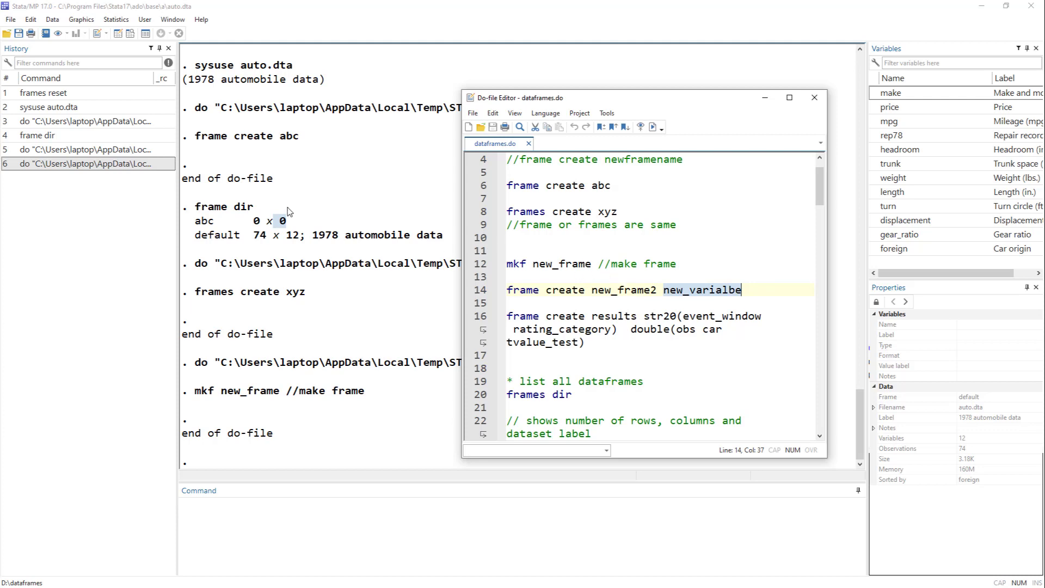
pyautogui.click(119, 309)
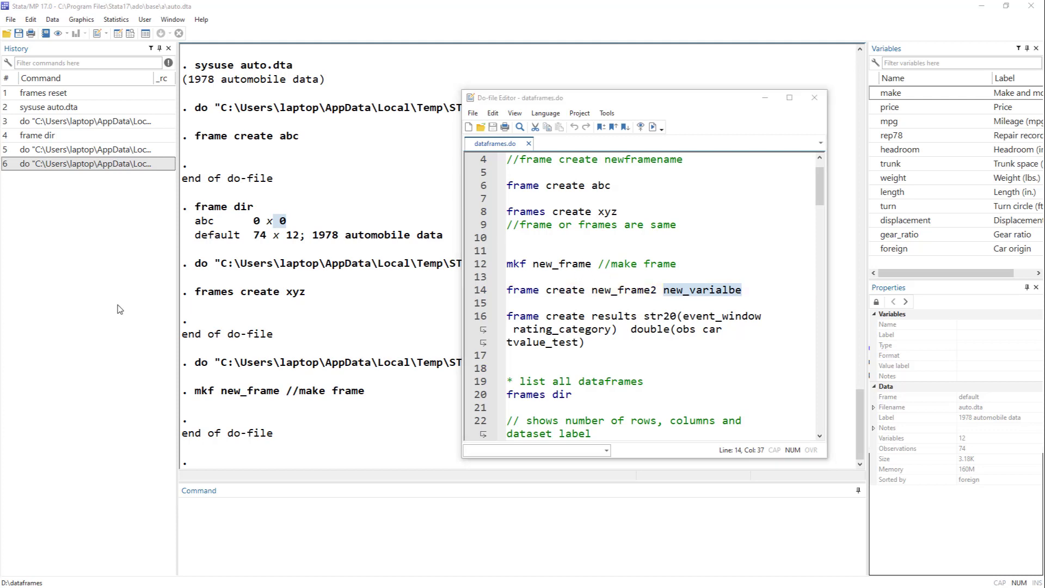
pyautogui.click(470, 291)
pyautogui.click(653, 127)
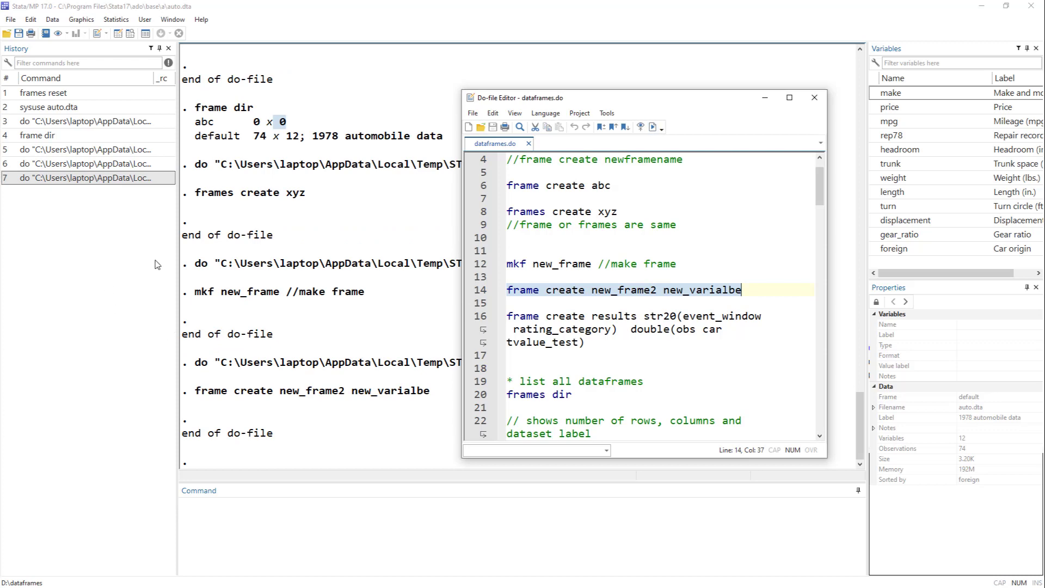
# - Rerun "frame dir" to list all frames and compare the new_frame2 entry with its creation line in dataframes.do
pyautogui.doubleClick(53, 137)
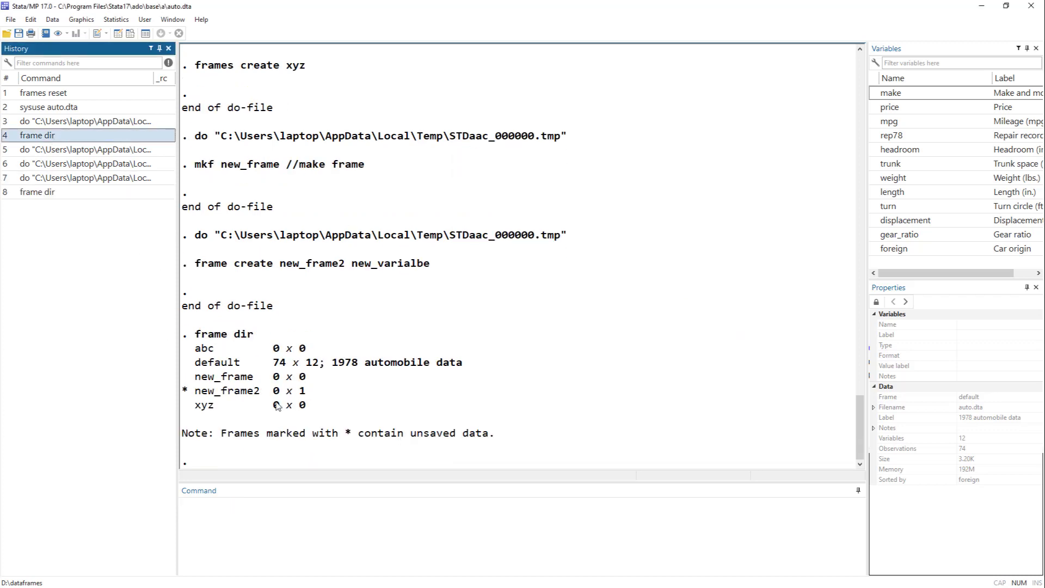
pyautogui.moveTo(195, 392); pyautogui.dragTo(257, 397)
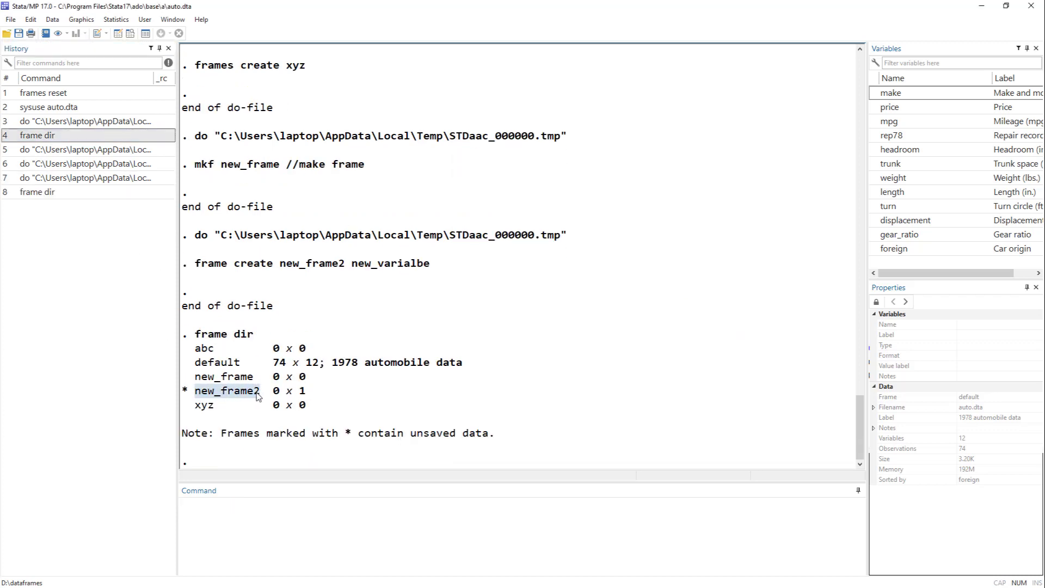
pyautogui.hotkey('ctrl', '9')
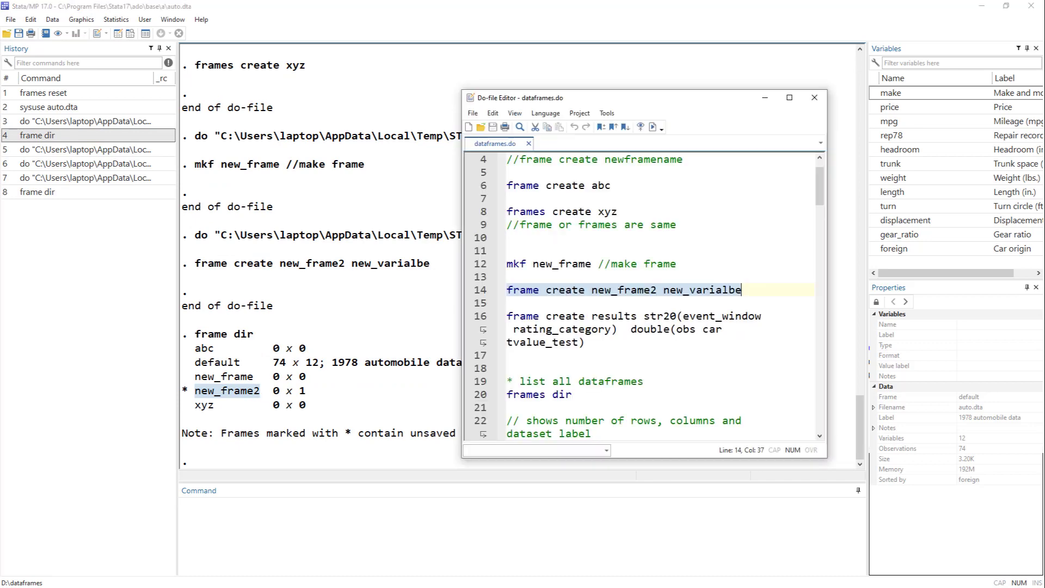
pyautogui.doubleClick(626, 290)
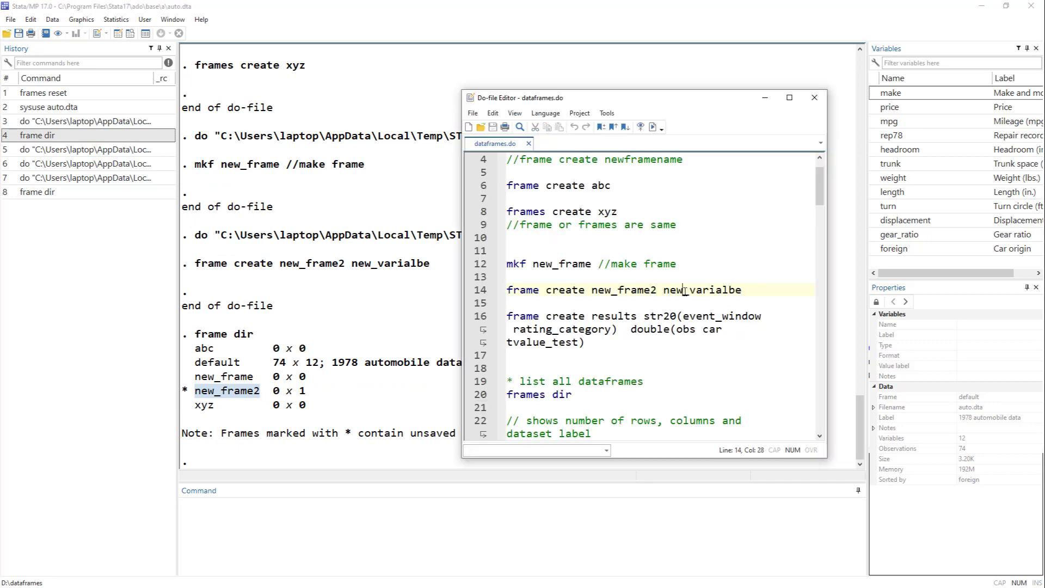
pyautogui.doubleClick(688, 290)
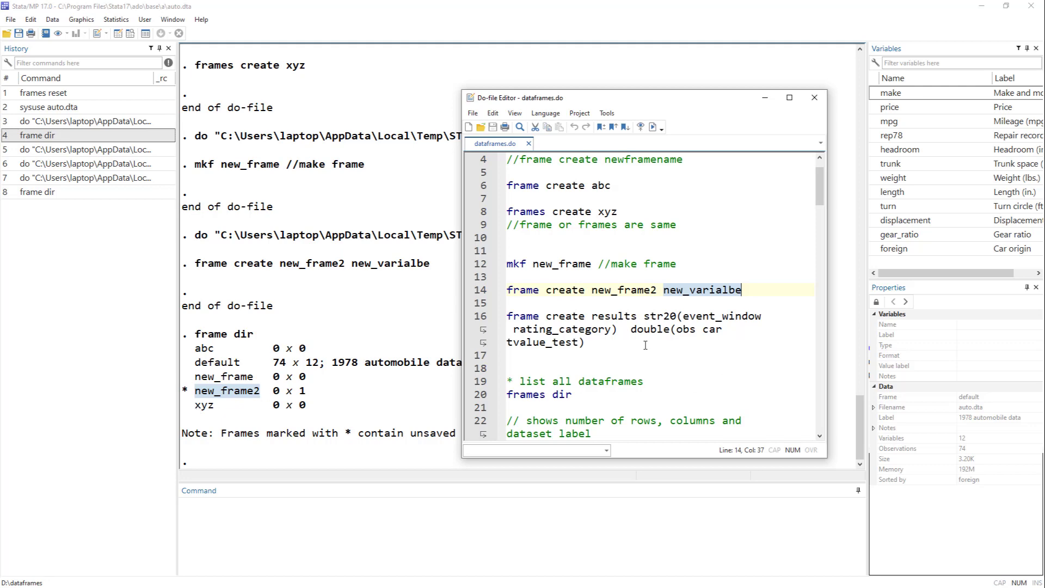
# - Examine the "frame create results" line, covering the frame name, the str20 variables event_window and rating_category, and the variables declared as double
pyautogui.click(676, 318)
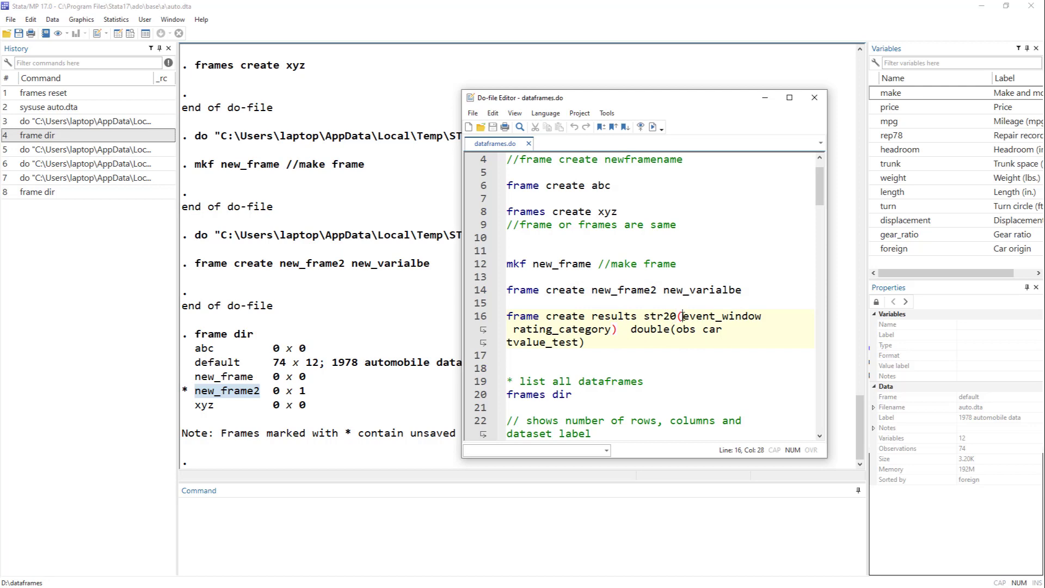
pyautogui.moveTo(682, 317); pyautogui.dragTo(610, 329)
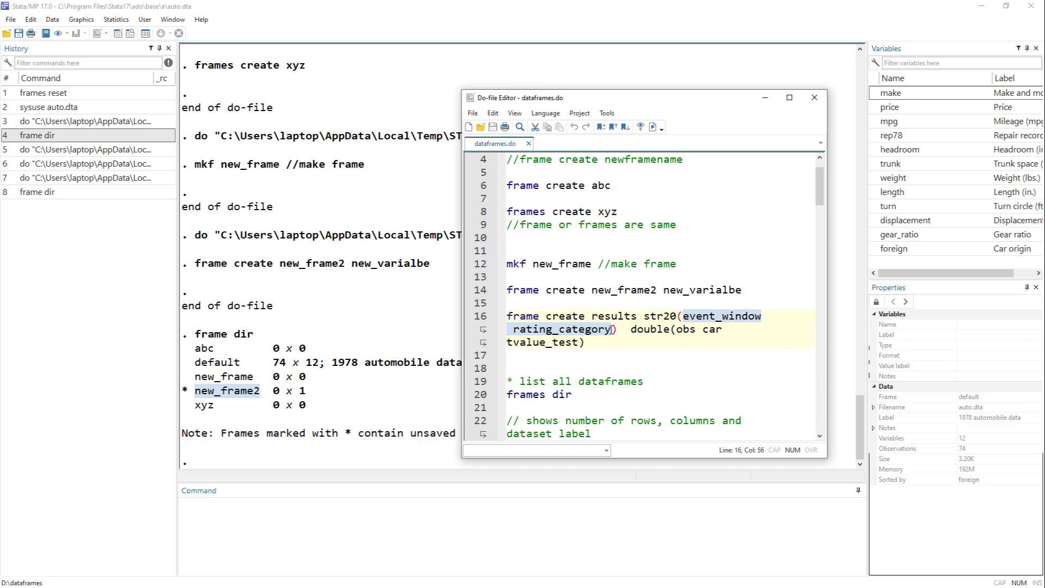
pyautogui.moveTo(505, 317); pyautogui.dragTo(592, 317)
pyautogui.doubleClick(604, 316)
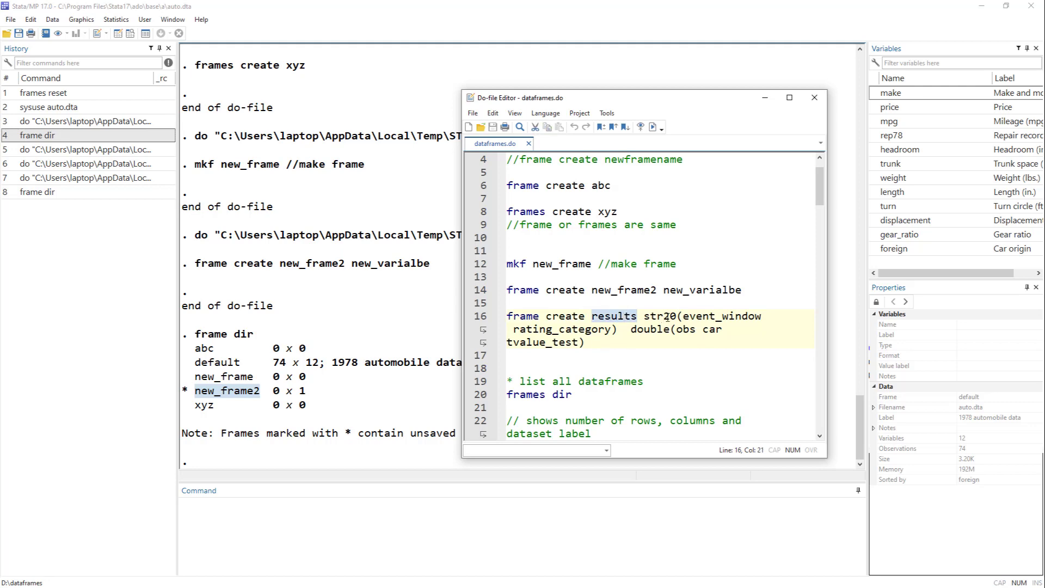
pyautogui.moveTo(684, 317); pyautogui.dragTo(746, 320)
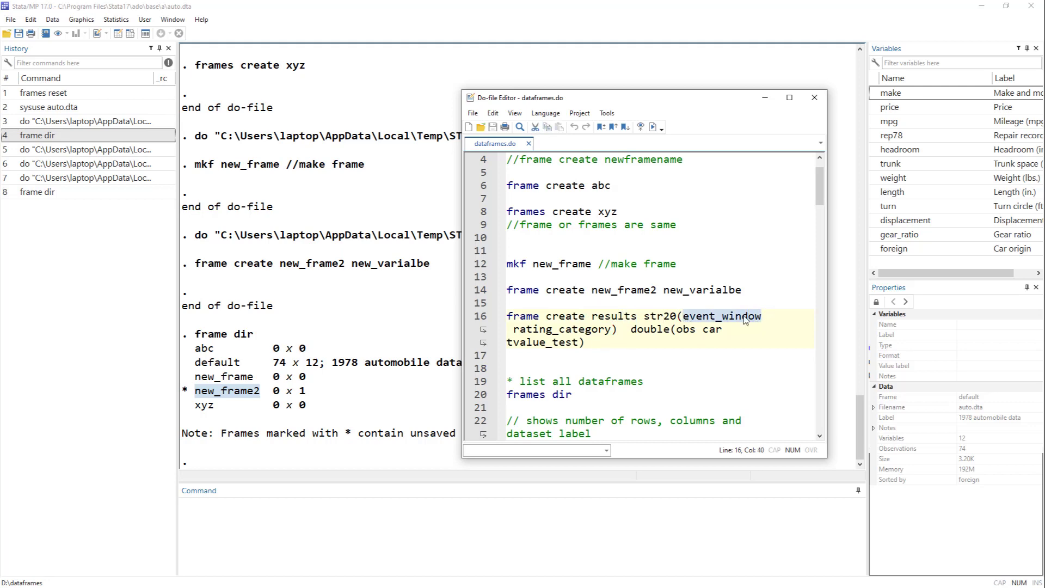
pyautogui.moveTo(514, 330); pyautogui.dragTo(610, 332)
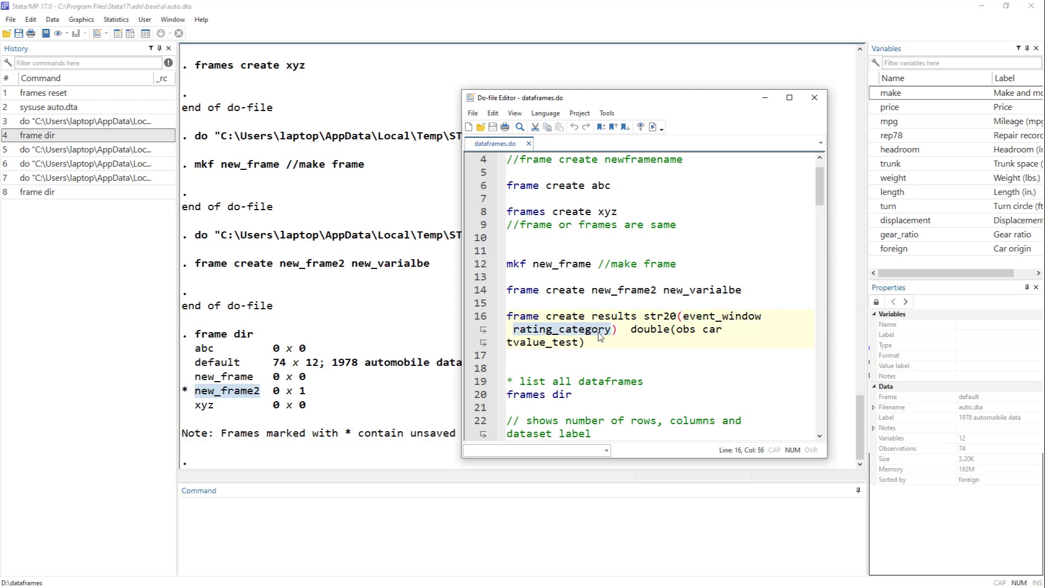
pyautogui.doubleClick(656, 318)
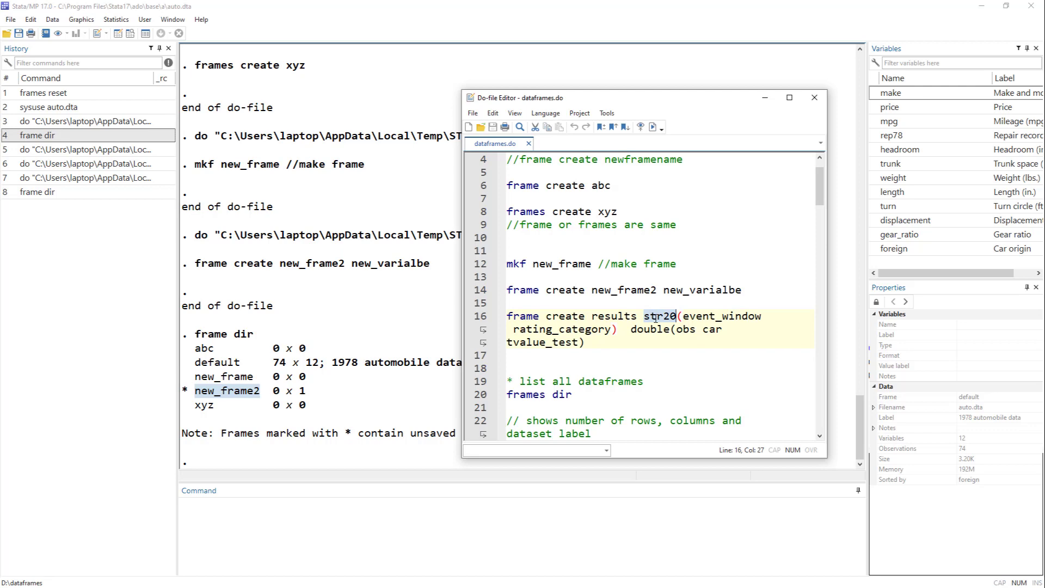
pyautogui.doubleClick(719, 317)
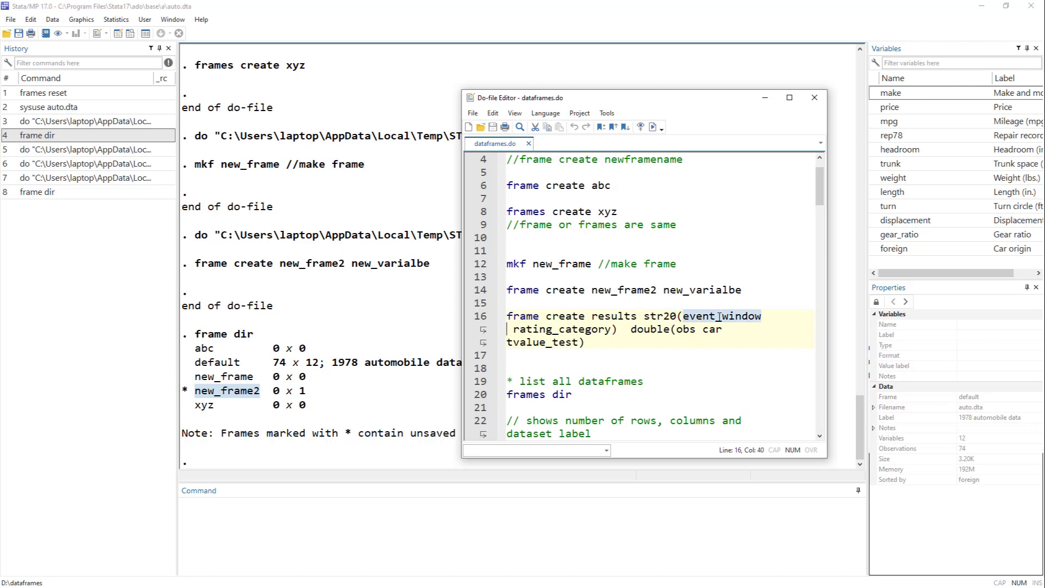
pyautogui.doubleClick(528, 343)
pyautogui.doubleClick(562, 331)
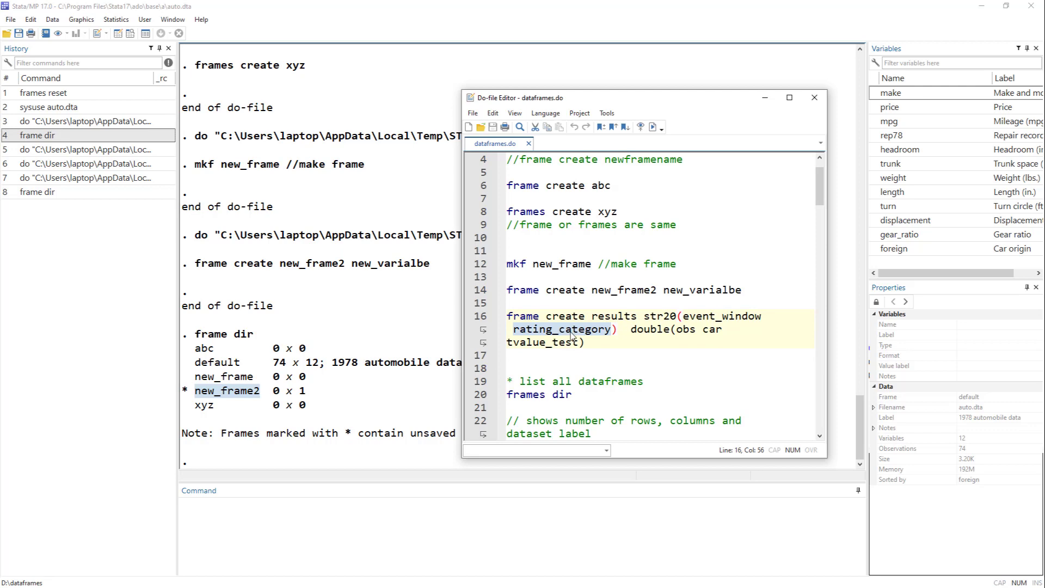
pyautogui.moveTo(677, 329); pyautogui.dragTo(578, 342)
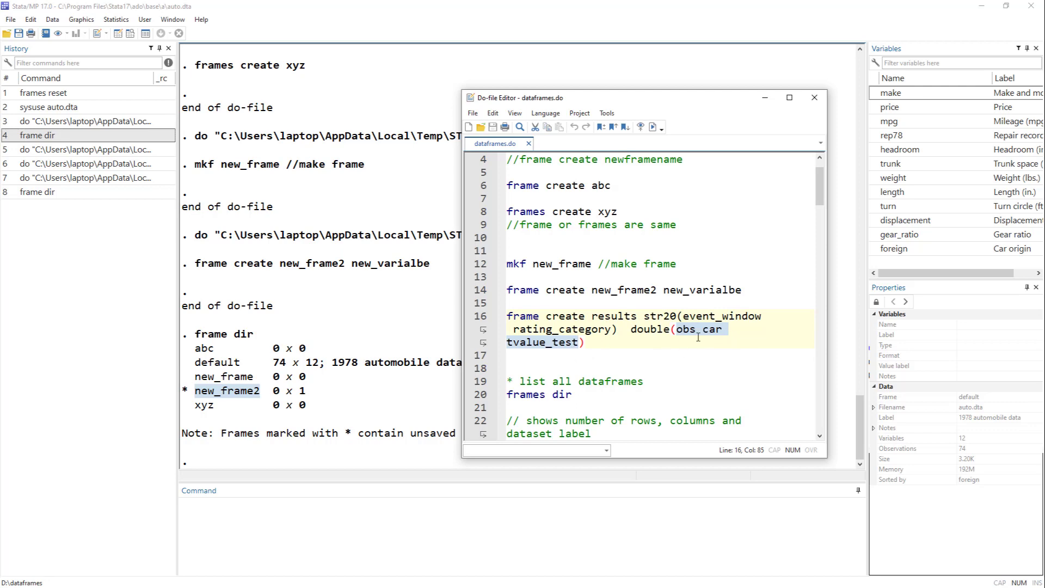
pyautogui.doubleClick(659, 329)
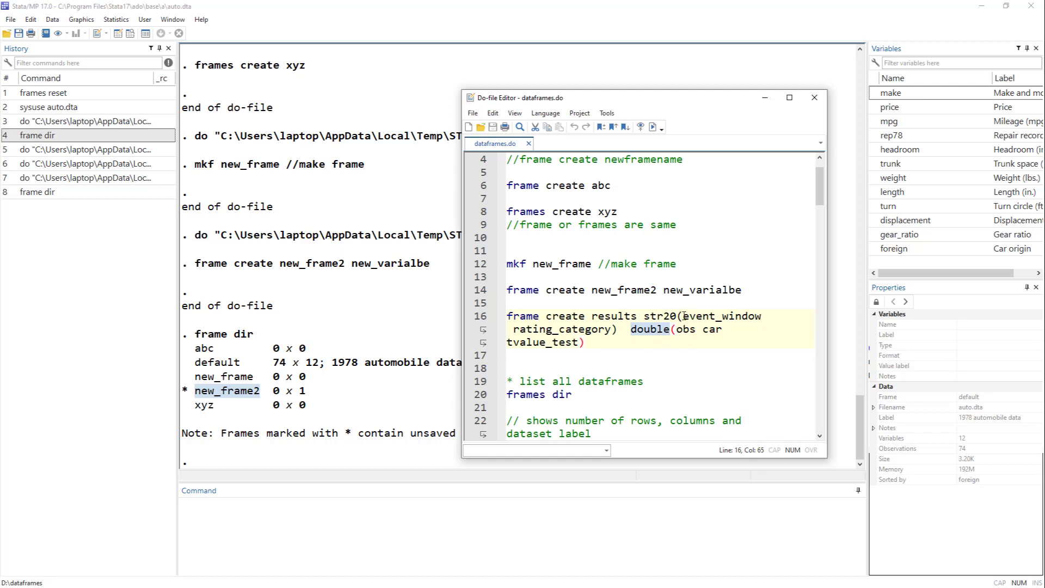
# - Review the str20 type and its variables event_window and rating_category, and execute only the "frame create results" line
pyautogui.moveTo(684, 316); pyautogui.dragTo(609, 327)
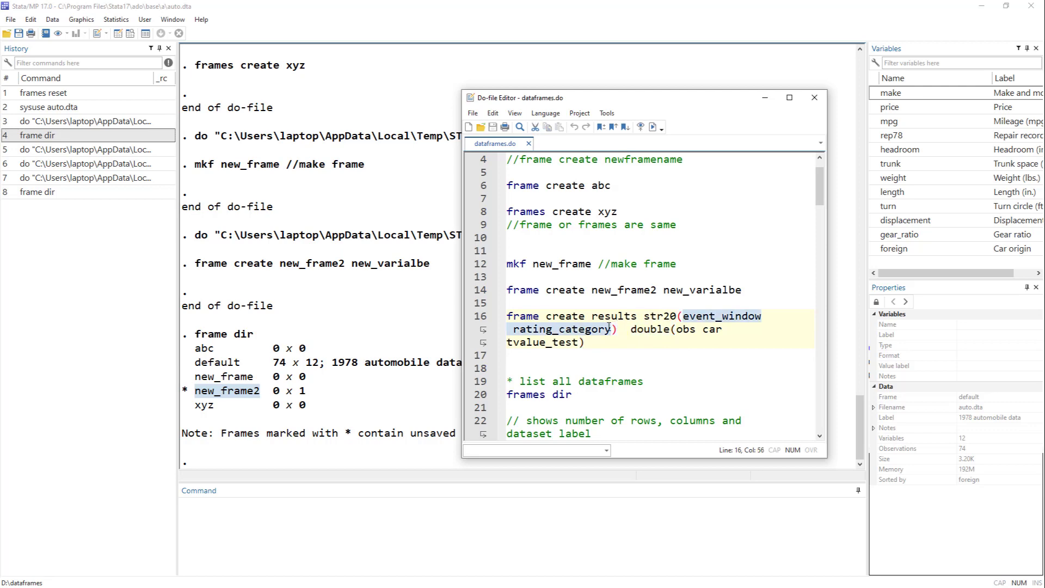
pyautogui.click(679, 316)
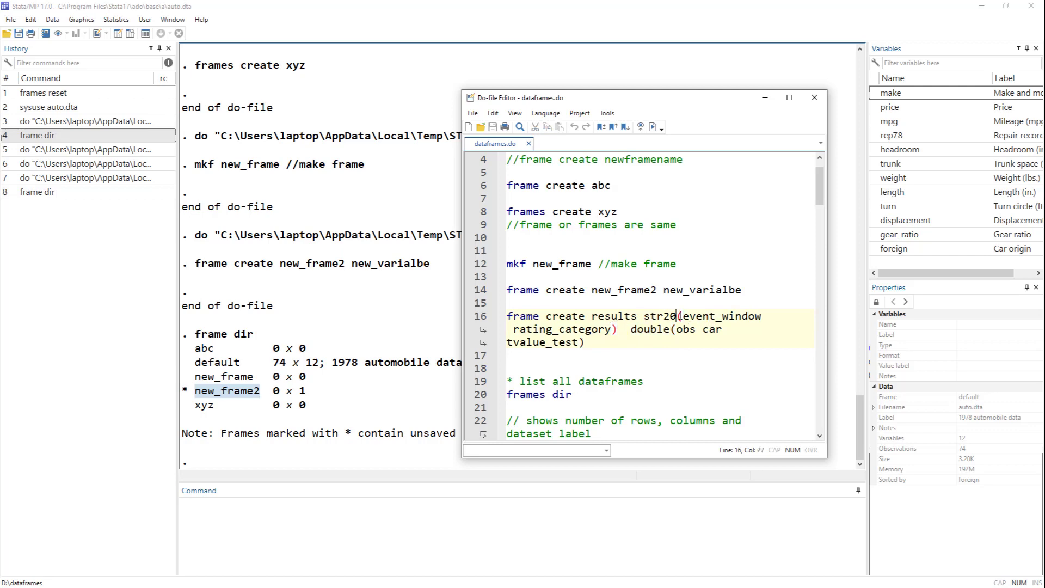
pyautogui.doubleClick(671, 317)
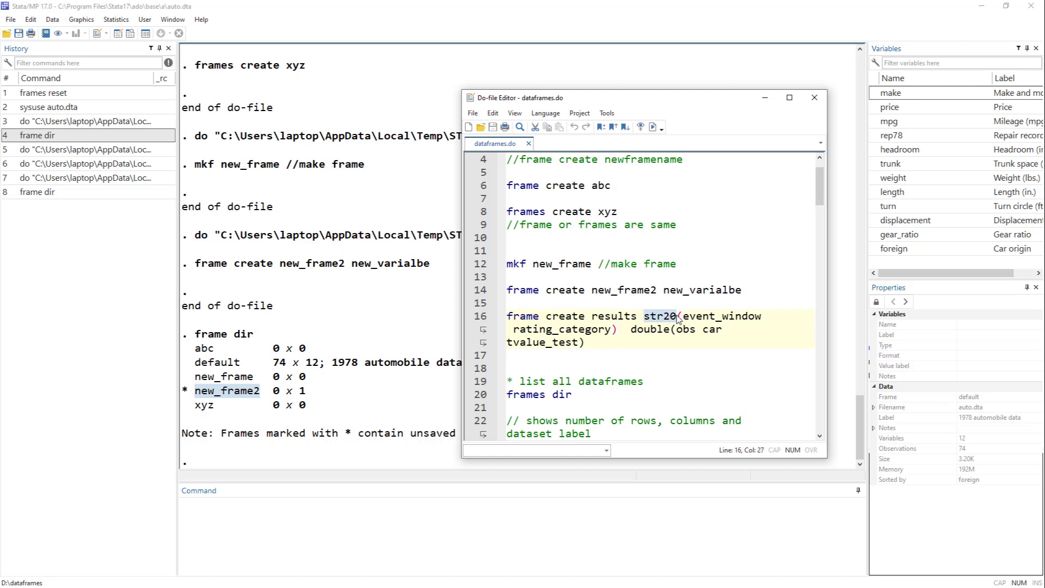
pyautogui.click(476, 321)
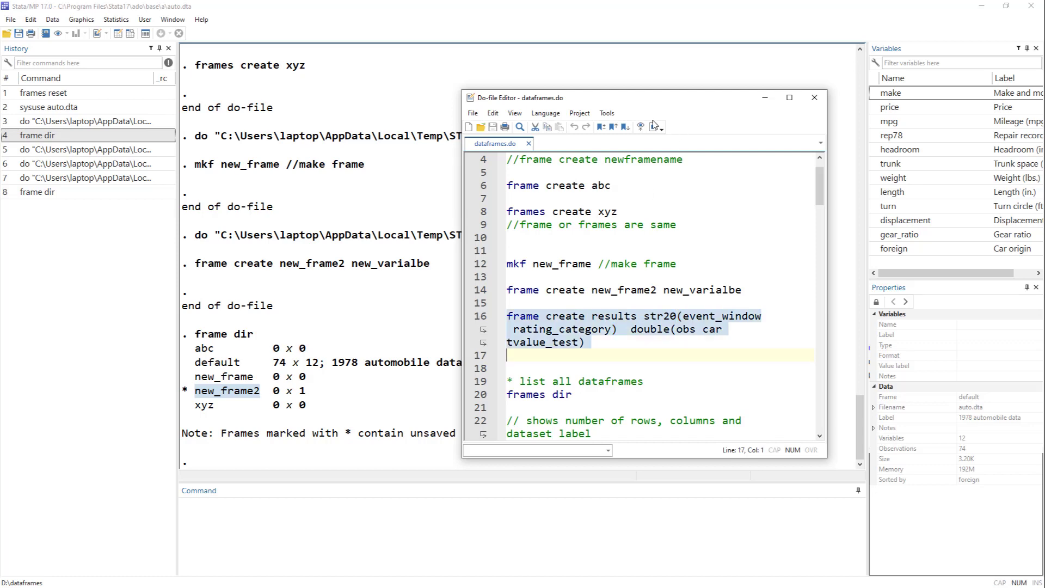
pyautogui.click(653, 127)
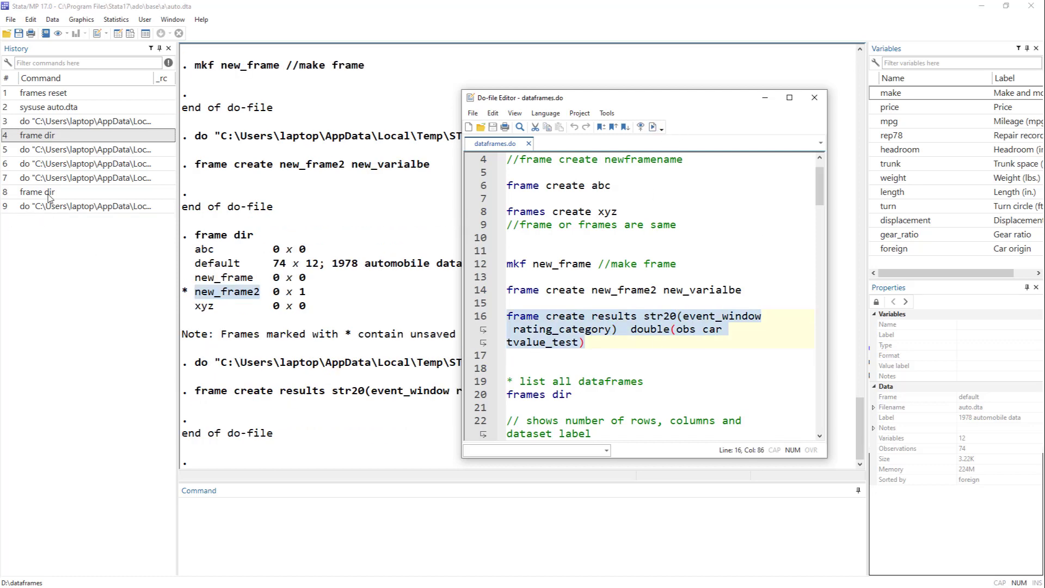
# - Rerun "frame dir" to list all frames and check the dimensions of the results frame
pyautogui.doubleClick(48, 196)
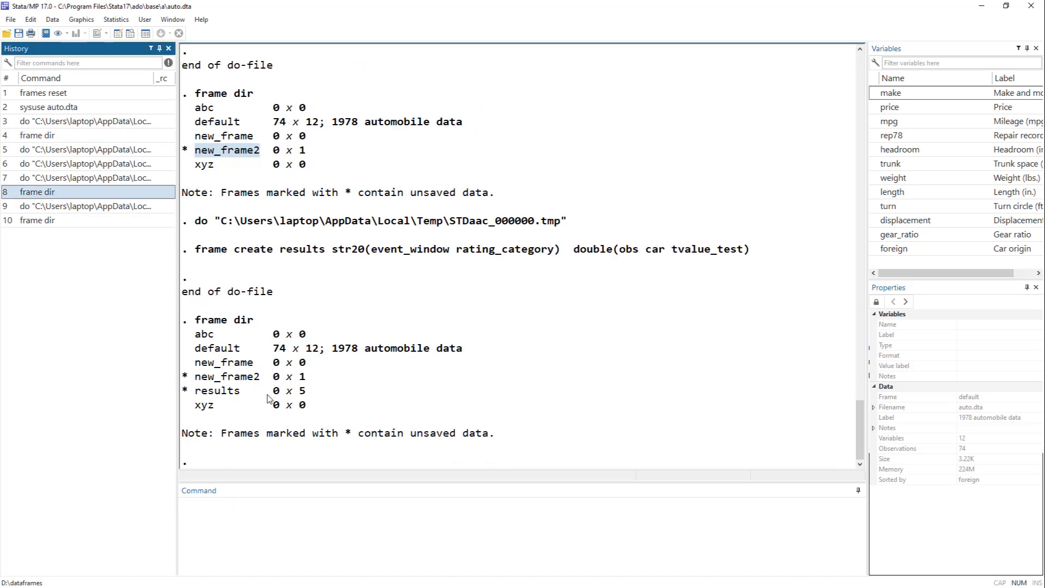
pyautogui.moveTo(267, 395); pyautogui.dragTo(311, 393)
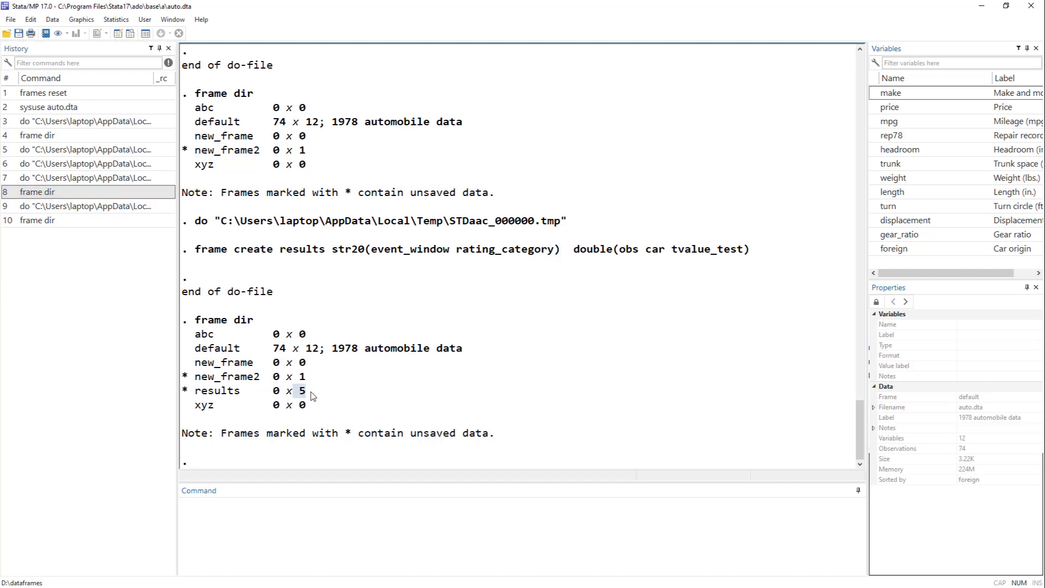
pyautogui.hotkey('alt', 'Tab')
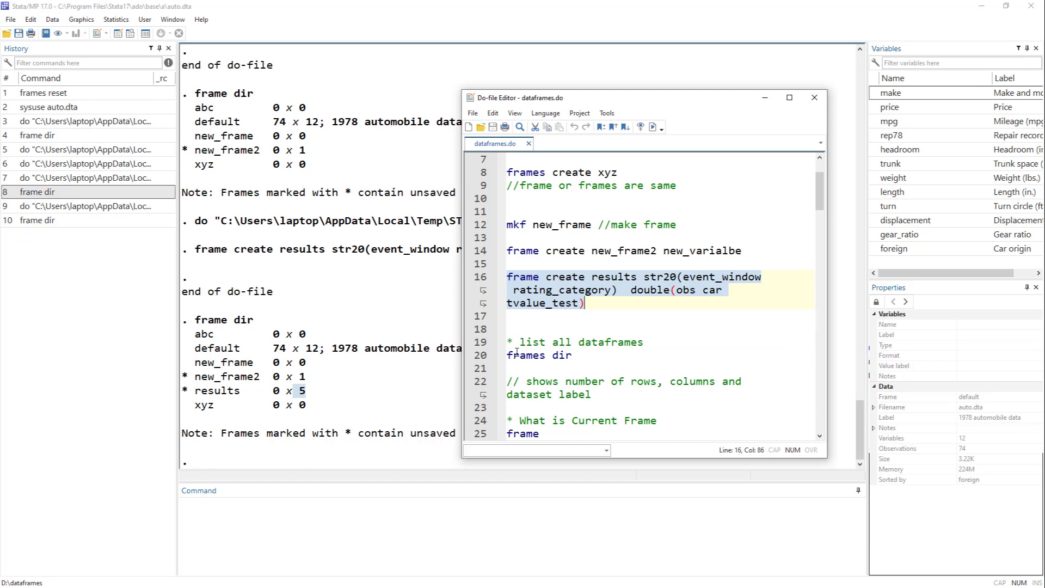
# - Execute the "frame" line and the "pwf //print working frame" line separately to print the current frame
pyautogui.click(501, 359)
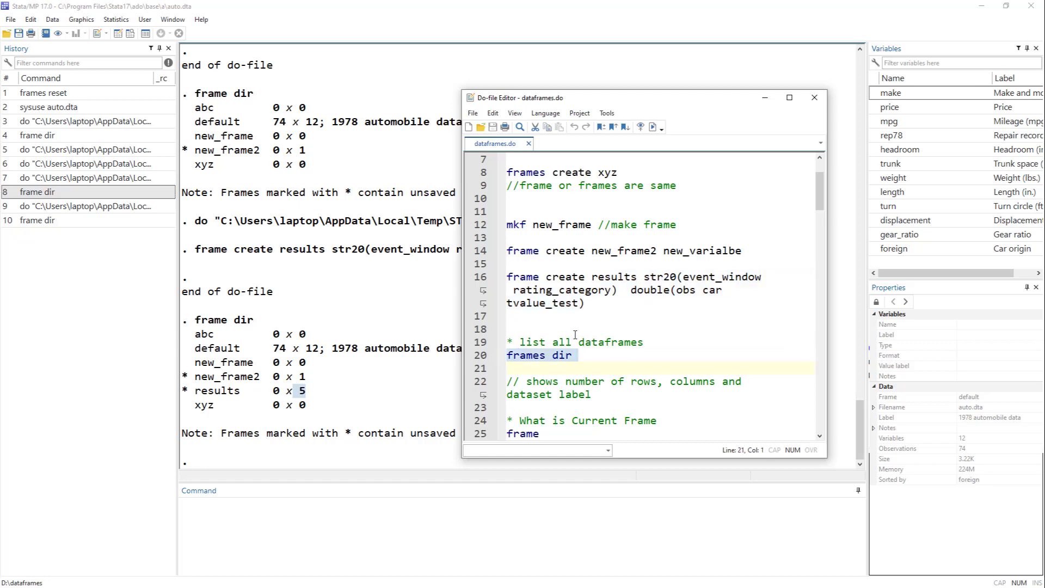
pyautogui.scroll(-2, 575, 335)
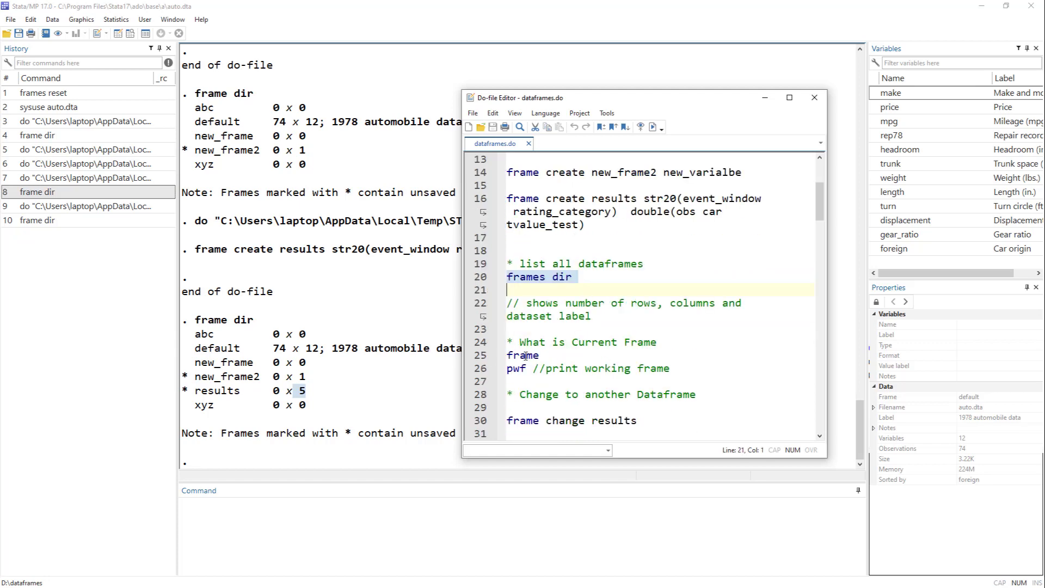
pyautogui.click(526, 356)
pyautogui.doubleClick(524, 355)
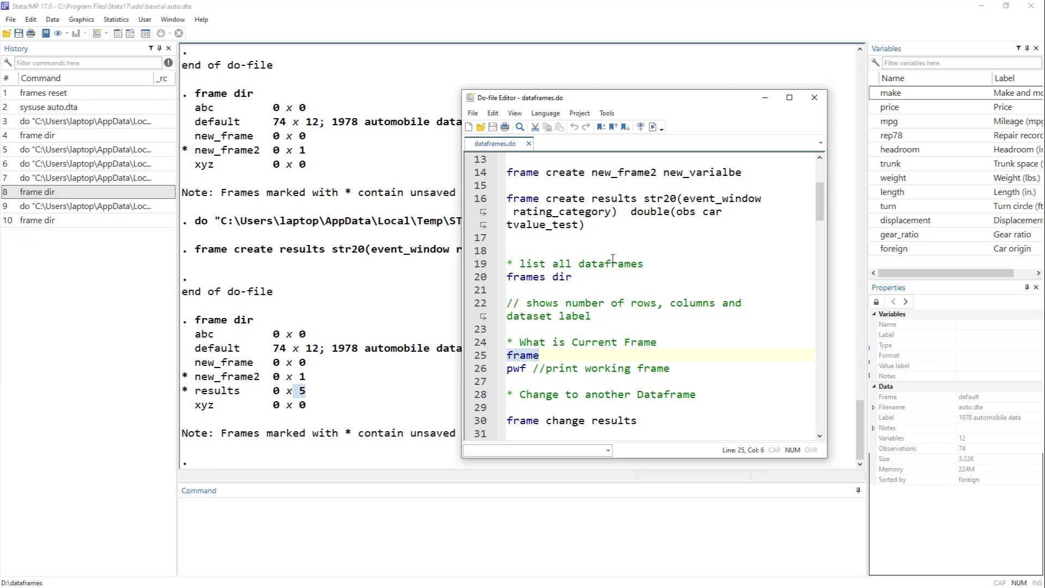
pyautogui.click(655, 132)
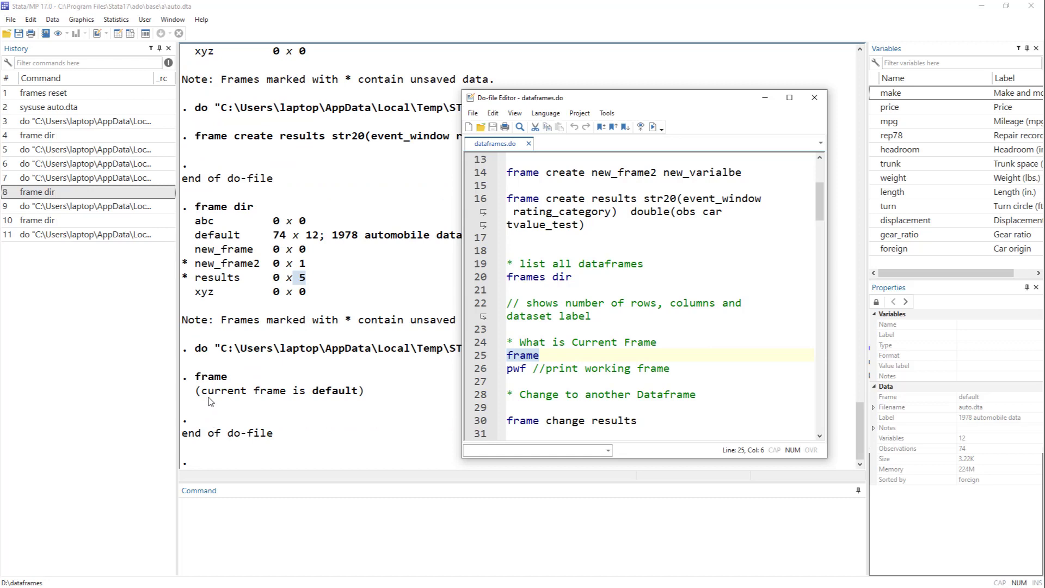
pyautogui.doubleClick(524, 369)
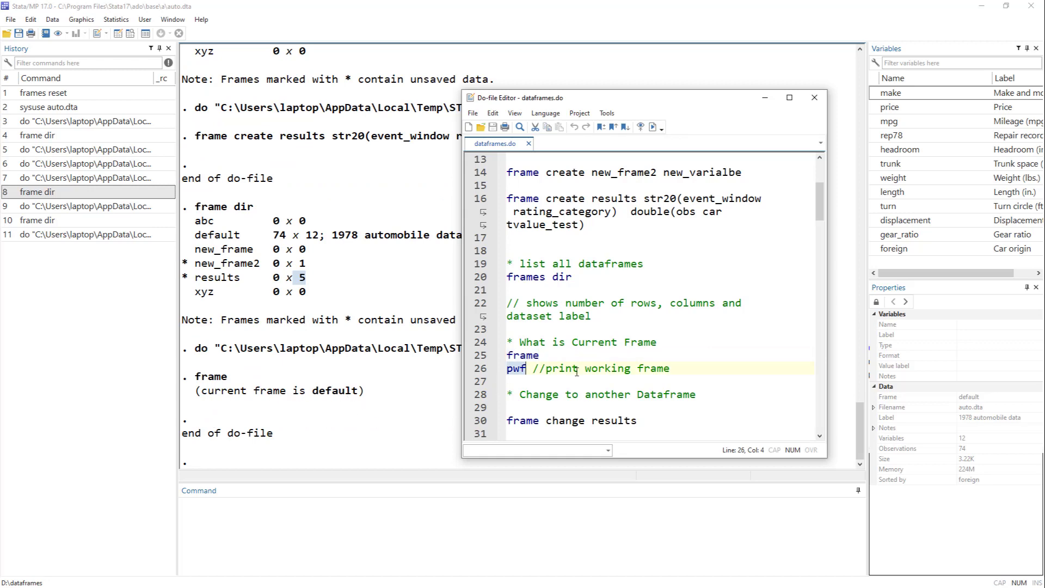
pyautogui.click(652, 126)
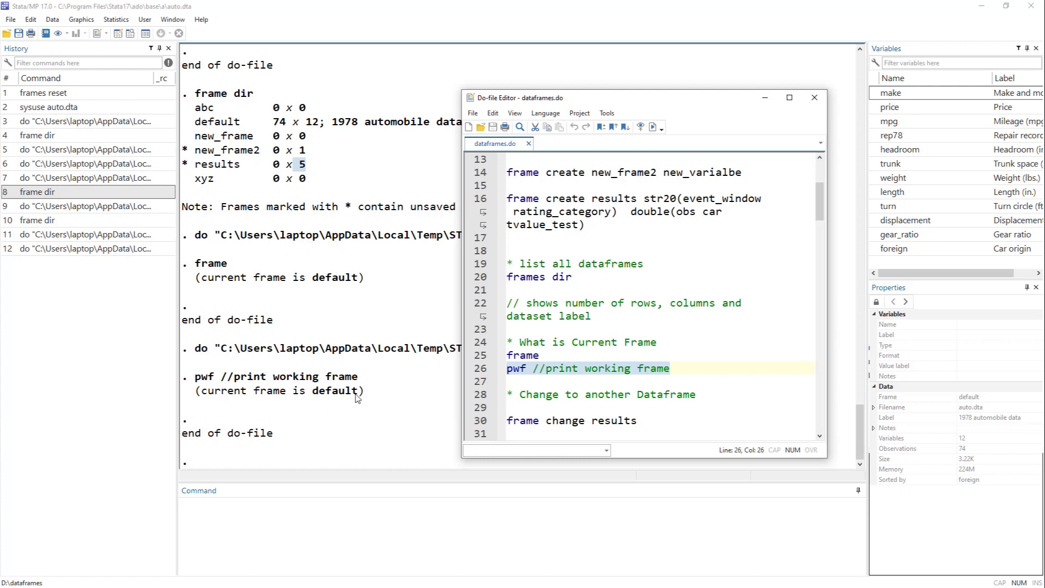
# - Review the frame name in "frame change results" and execute only that line to switch the working frame
pyautogui.scroll(-1, 532, 349)
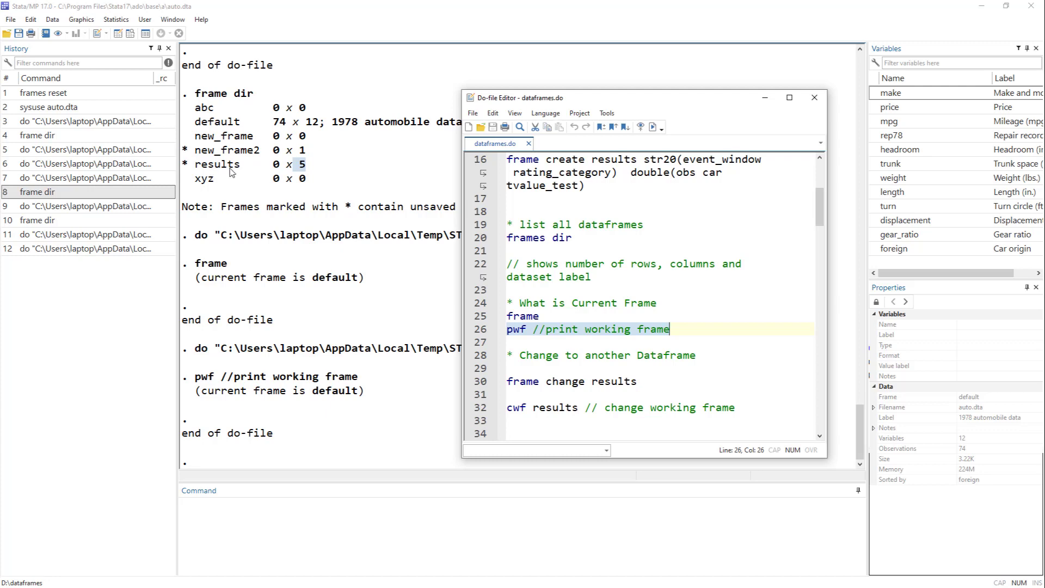
pyautogui.click(508, 381)
pyautogui.moveTo(507, 381); pyautogui.dragTo(585, 388)
pyautogui.doubleClick(609, 387)
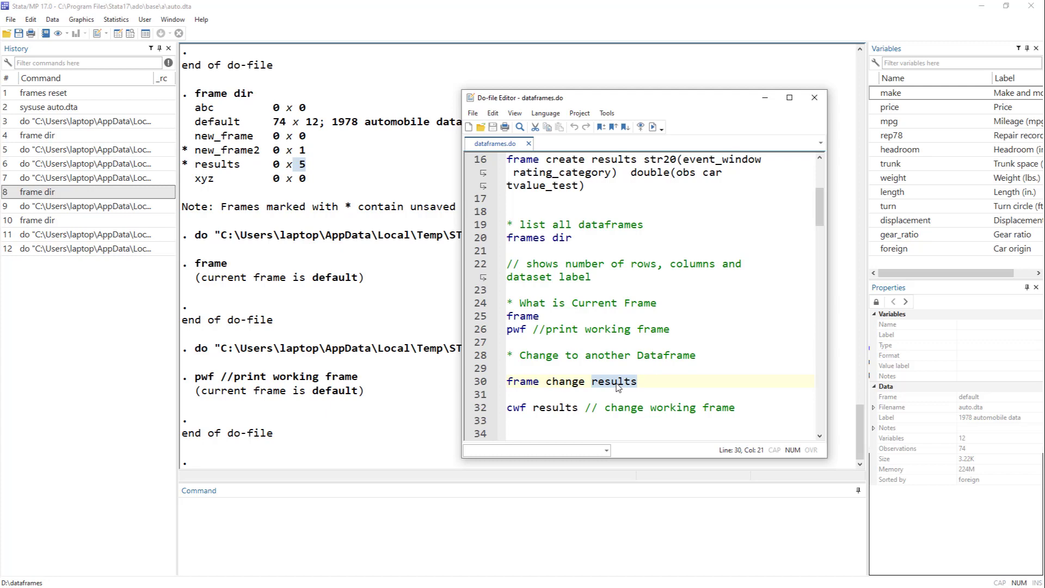
pyautogui.click(485, 383)
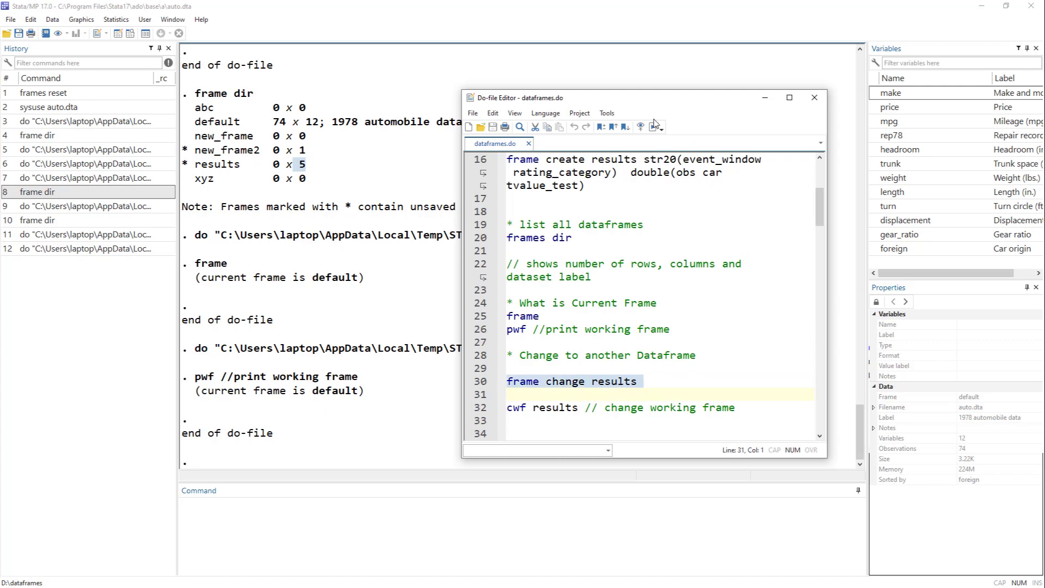
pyautogui.click(653, 128)
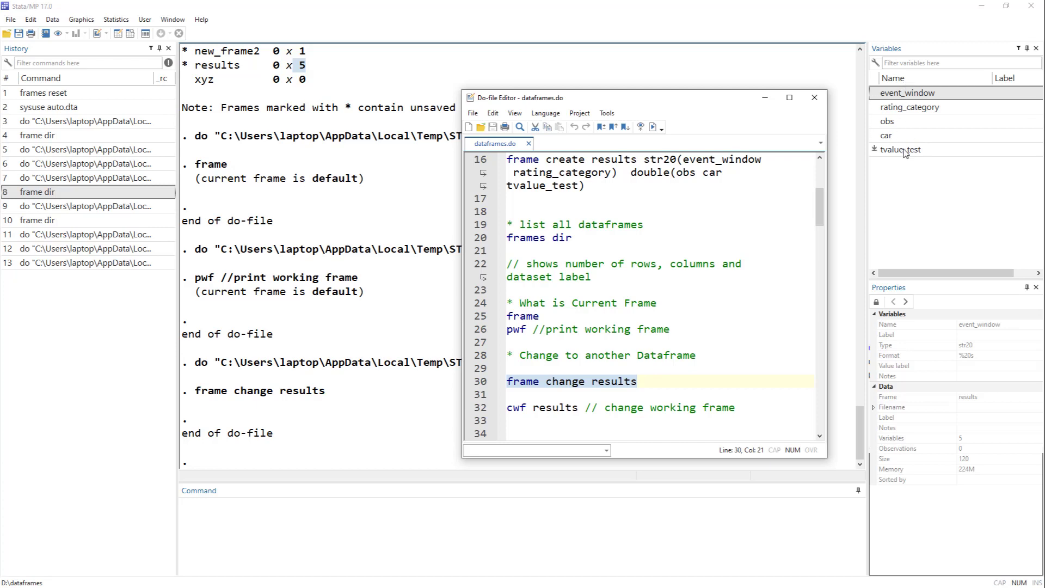
# - Compare the results frame's variables with its creation line and inspect the storage types of event_window, rating_category and obs
pyautogui.scroll(1, 675, 240)
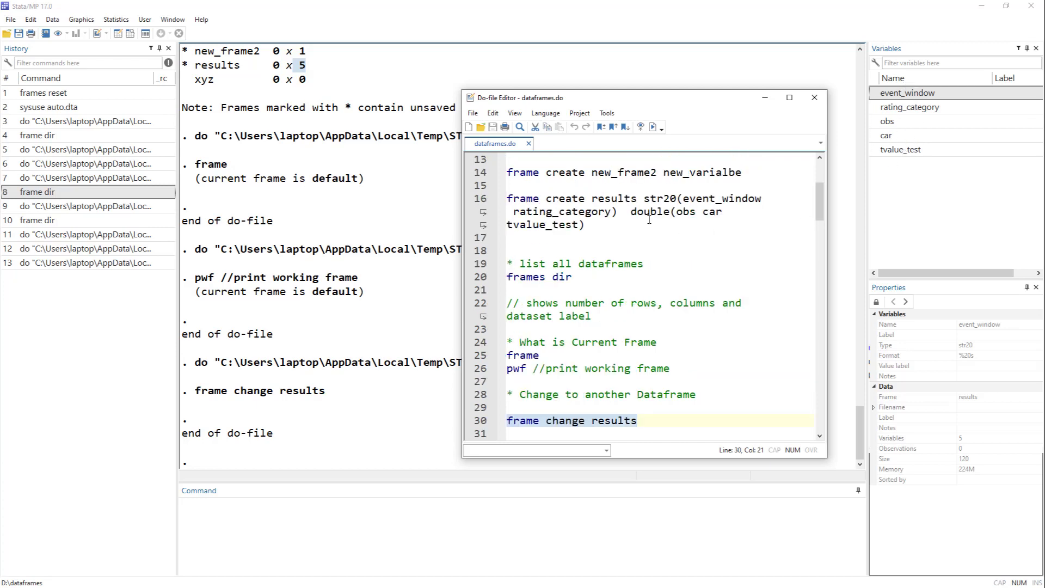
pyautogui.doubleClick(622, 199)
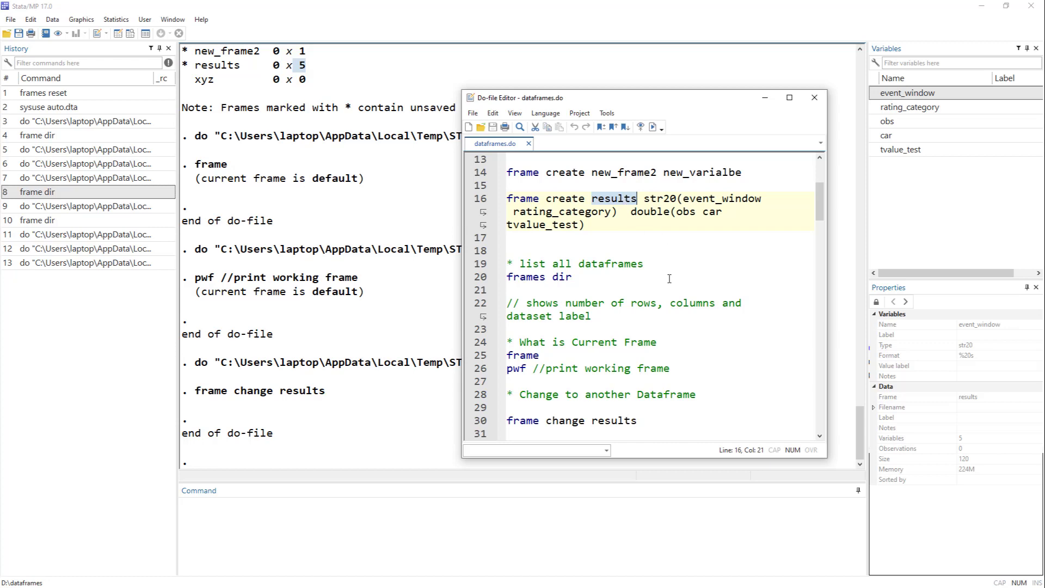
pyautogui.scroll(-1, 654, 293)
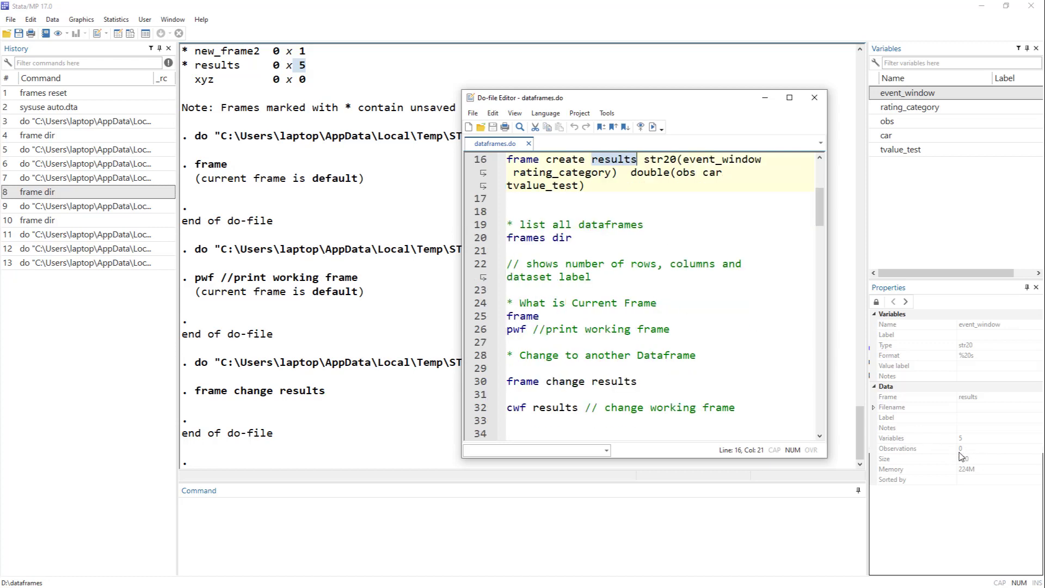
pyautogui.click(910, 94)
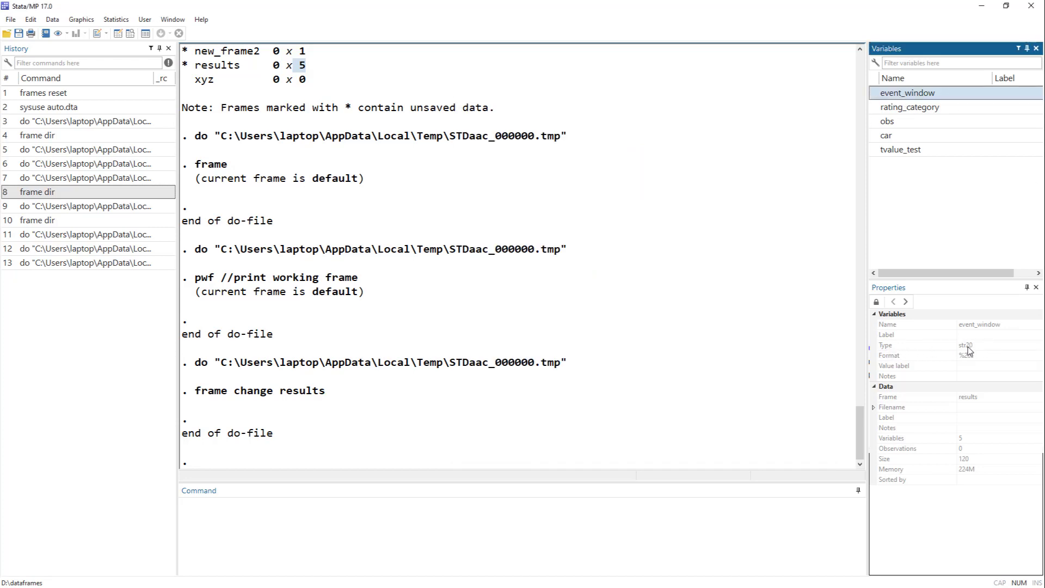
pyautogui.click(921, 108)
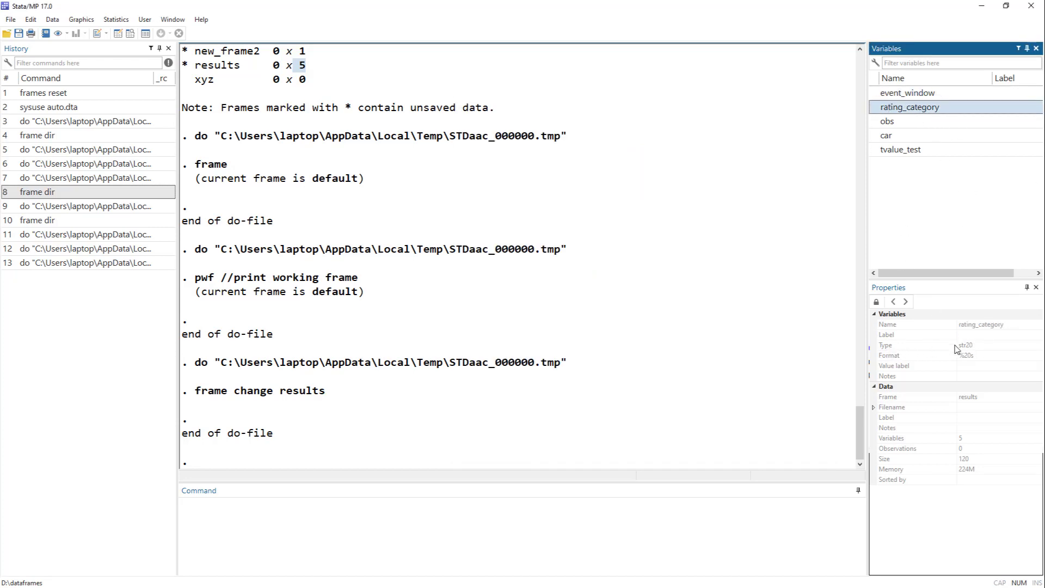
pyautogui.moveTo(910, 112); pyautogui.dragTo(898, 123)
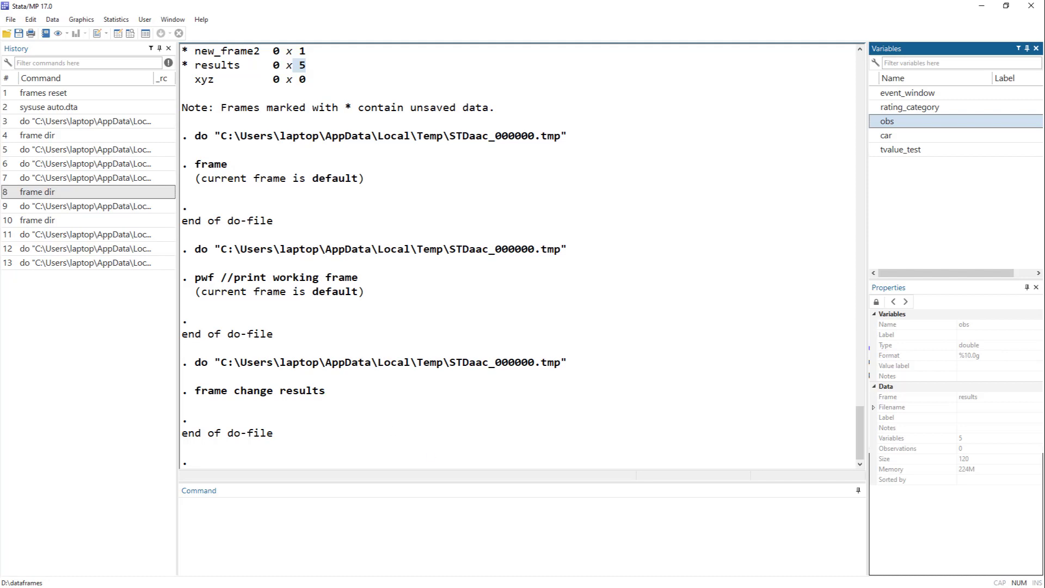
# - Return to dataframes.do and execute only the "frame" line again to check which frame is current
pyautogui.hotkey('alt', 'Tab')
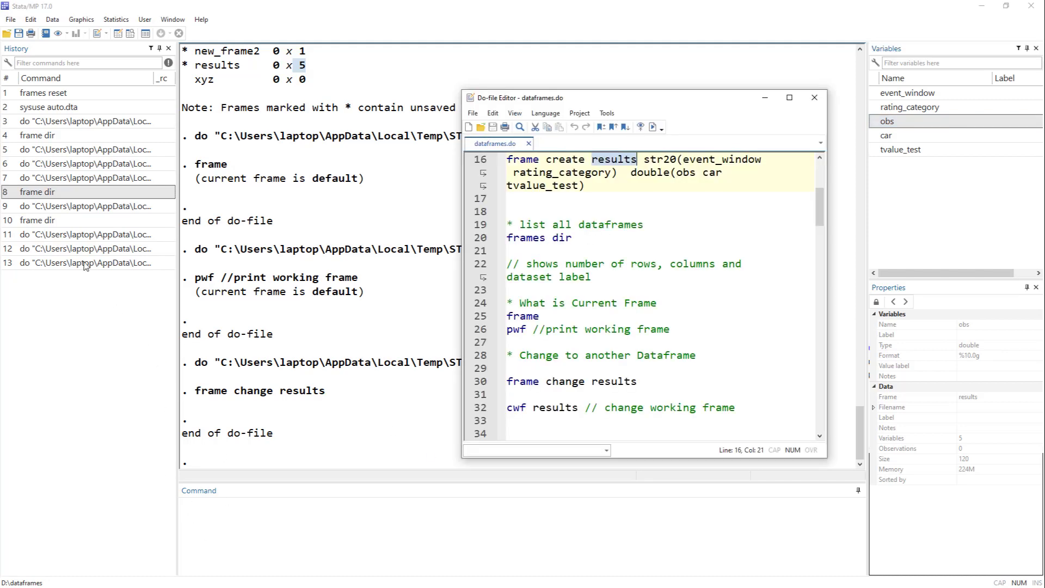
pyautogui.scroll(1, 642, 230)
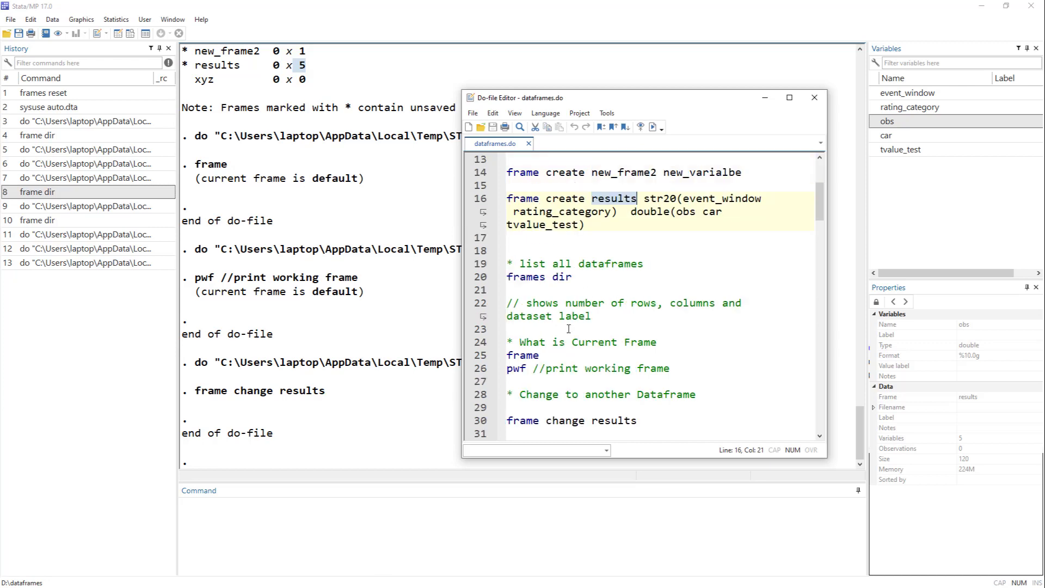
pyautogui.click(540, 355)
pyautogui.click(652, 133)
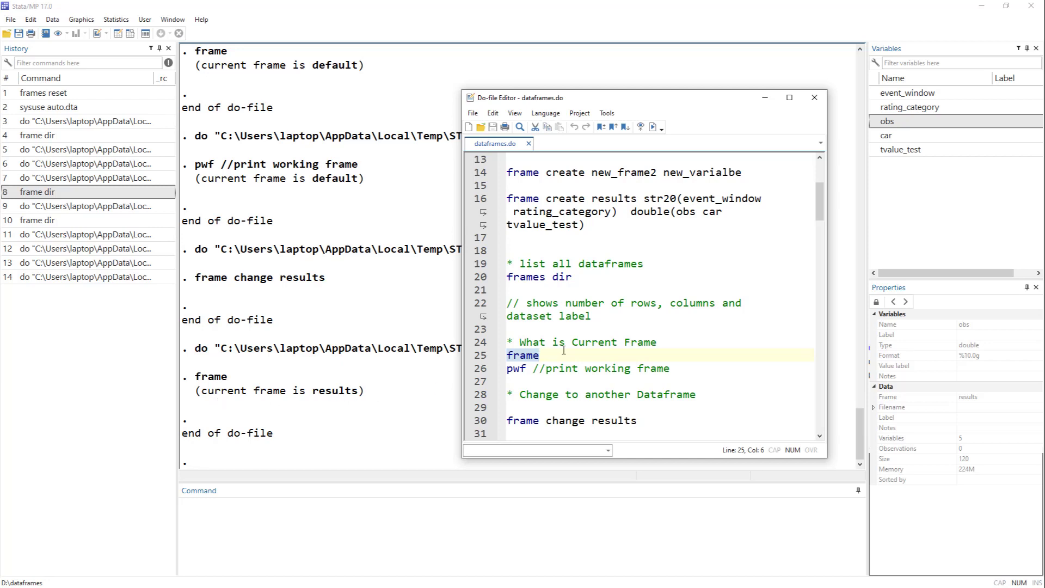
# - Try to generate a variable price equal to 1 for observations 1/5 in the results frame
pyautogui.scroll(-2, 563, 350)
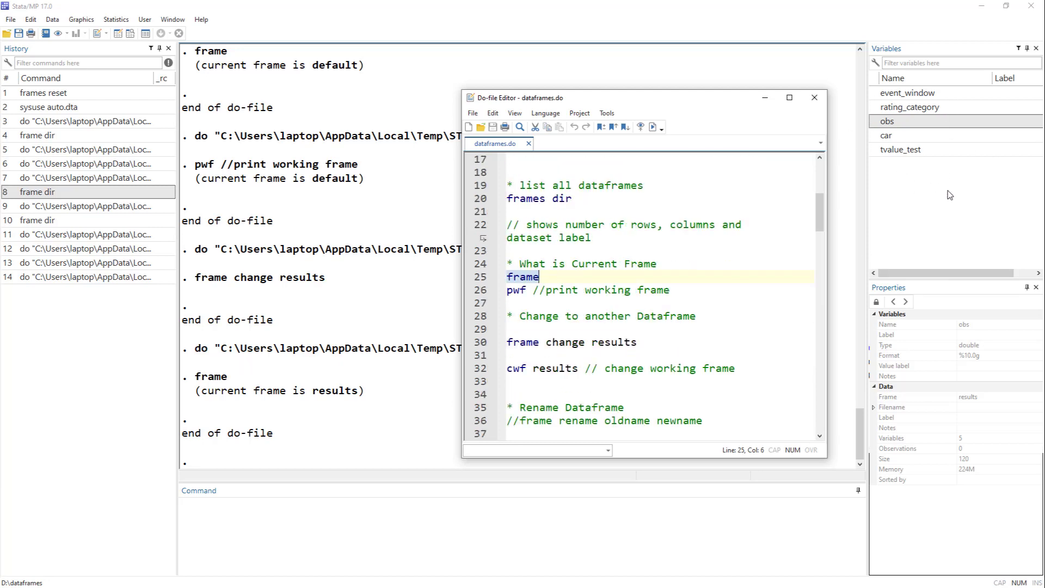
pyautogui.click(273, 532)
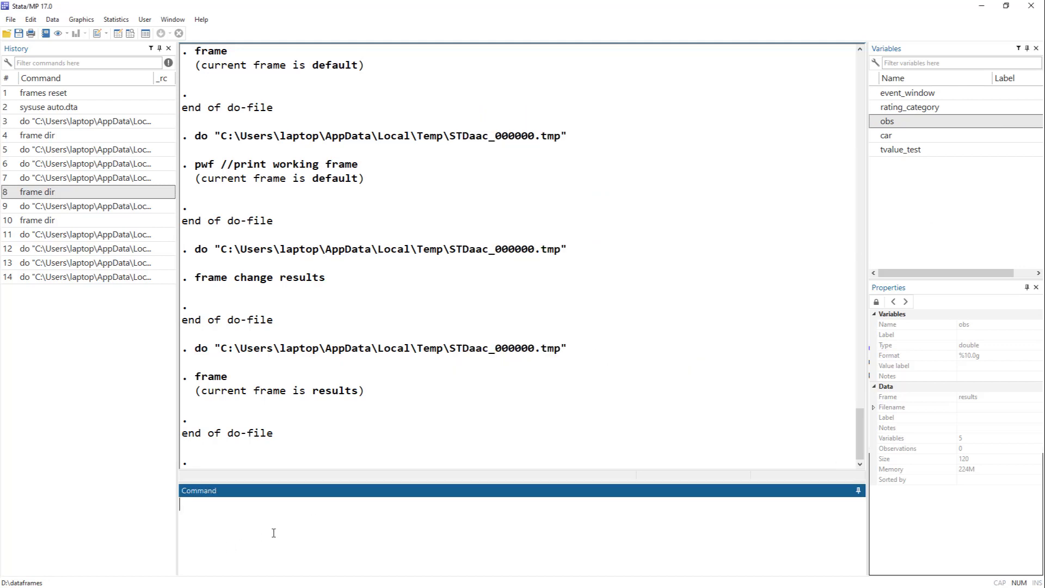
pyautogui.write('gen price=1 in1/5')
pyautogui.press('Return')
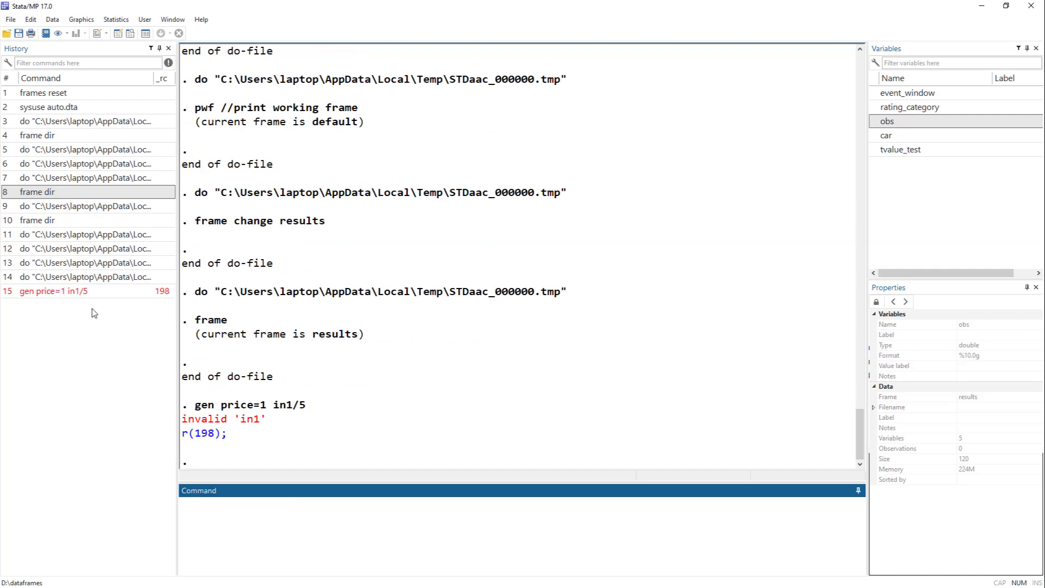
pyautogui.click(94, 291)
pyautogui.click(270, 504)
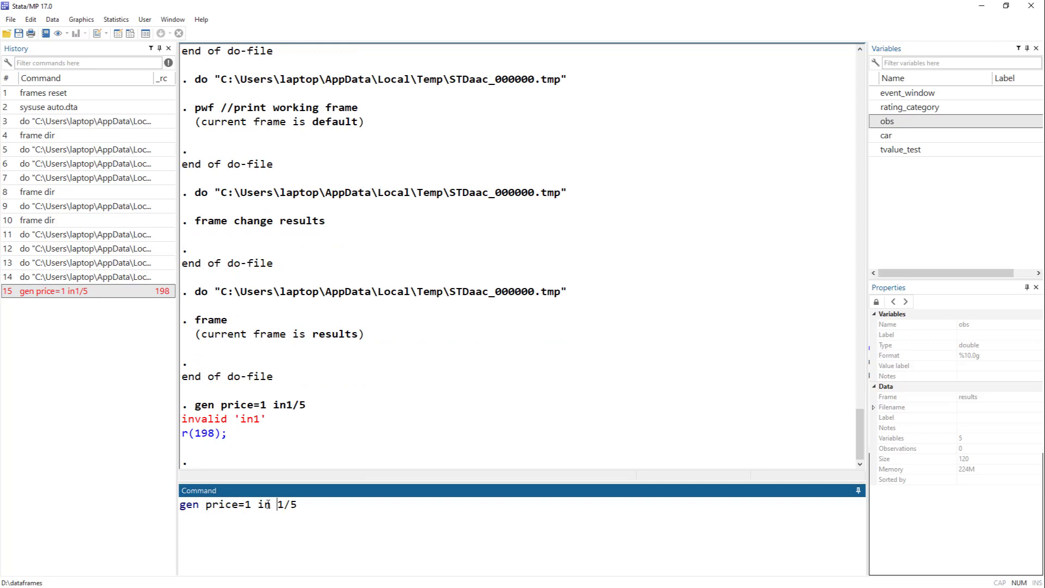
pyautogui.press('Return')
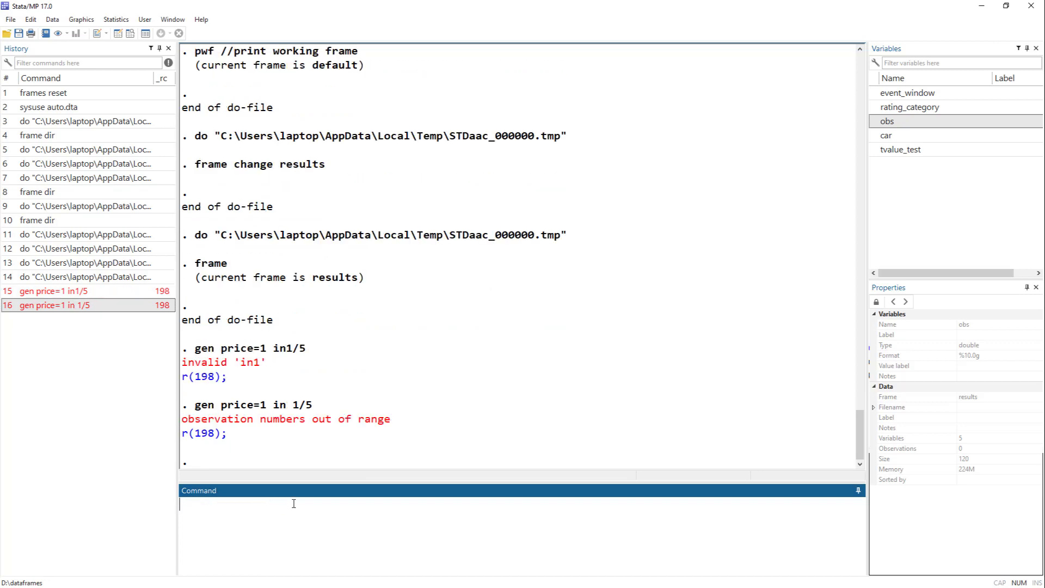
# - Discard the recalled command and run "gen price=." to add a price variable with missing values to the results frame
pyautogui.click(102, 304)
pyautogui.moveTo(319, 522); pyautogui.dragTo(166, 510)
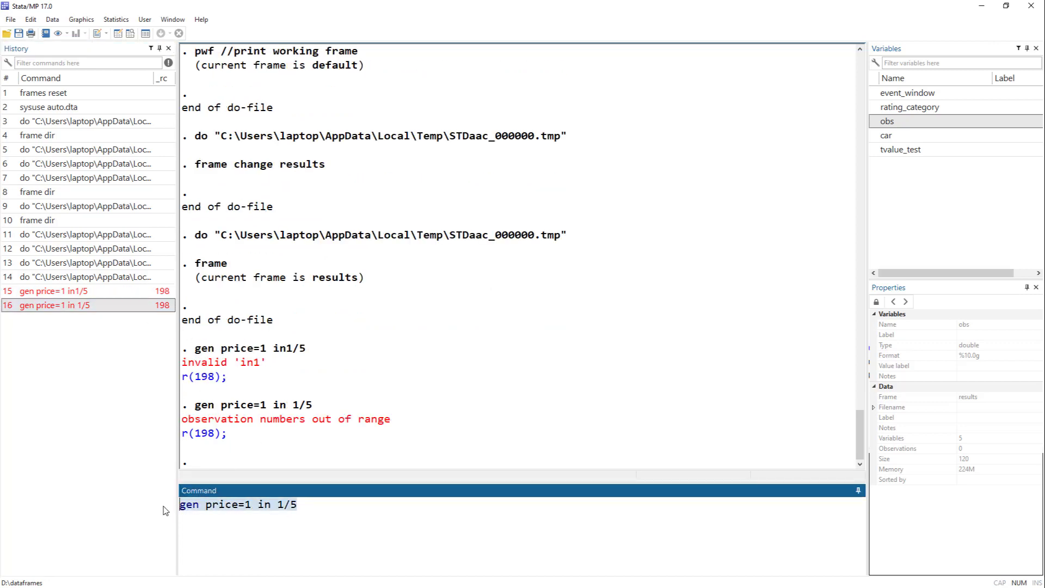
pyautogui.press('BackSpace')
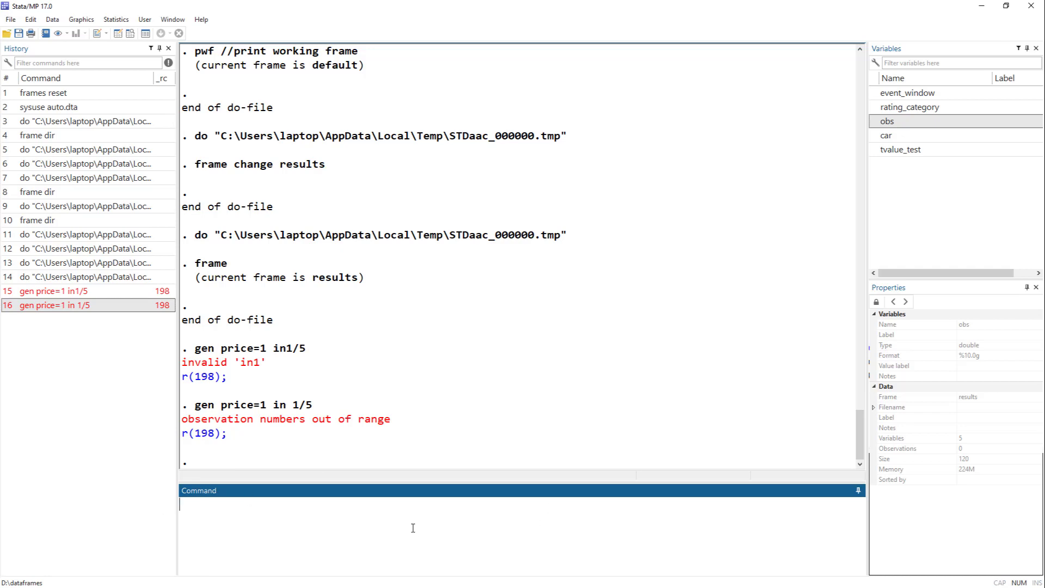
pyautogui.write('gen price=.')
pyautogui.press('Return')
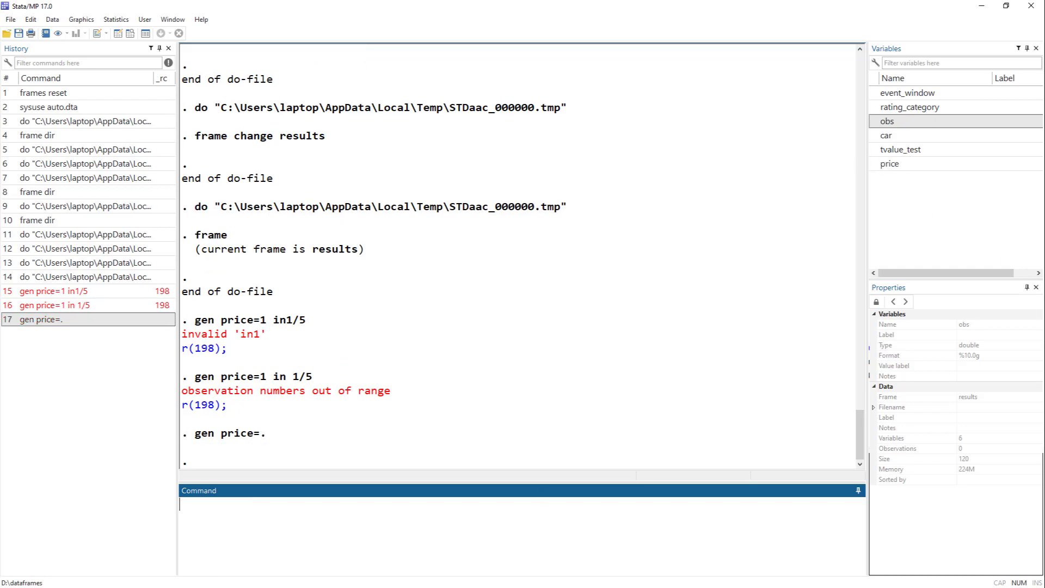
# - Return to dataframes.do and execute only the "cwf results" line to make results the working frame
pyautogui.hotkey('alt', 'Tab')
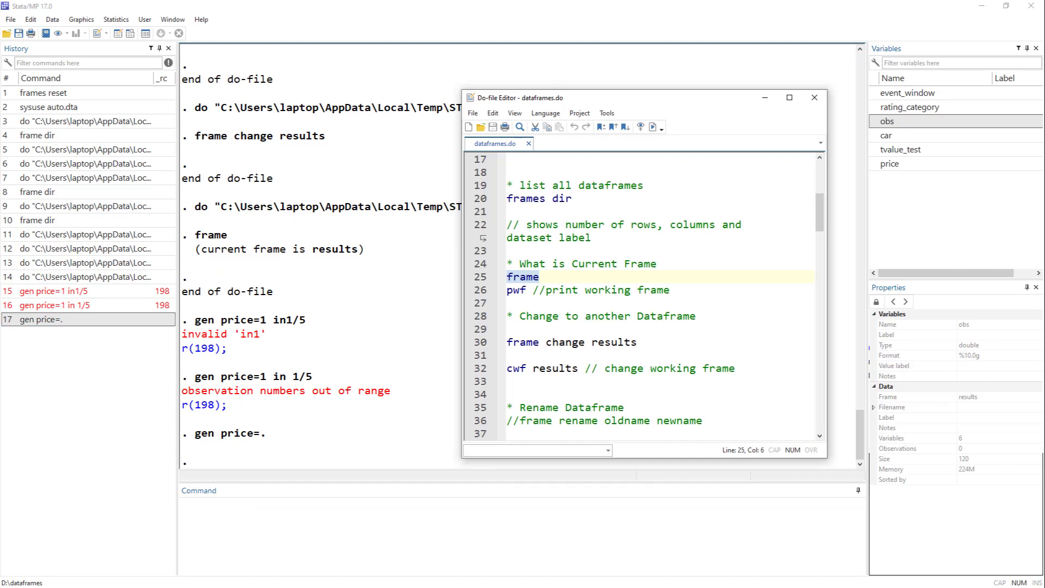
pyautogui.hotkey('alt', 'Tab')
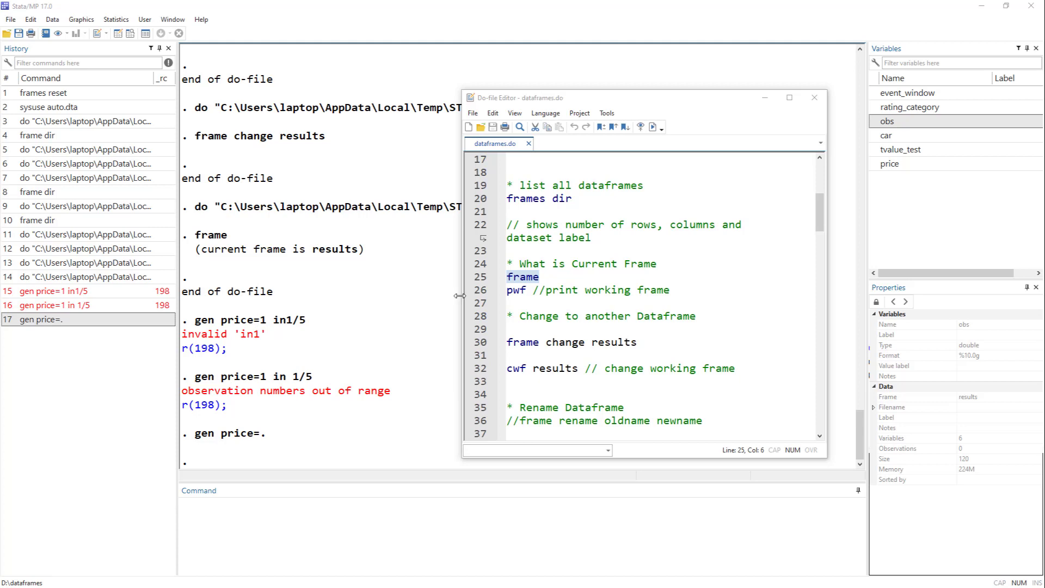
pyautogui.doubleClick(518, 368)
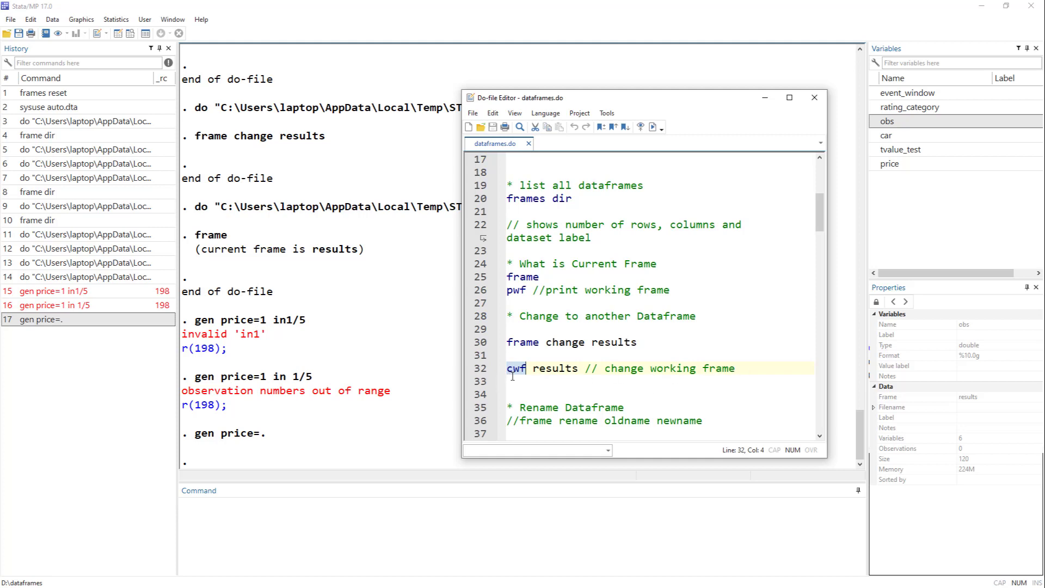
pyautogui.moveTo(508, 369); pyautogui.dragTo(578, 371)
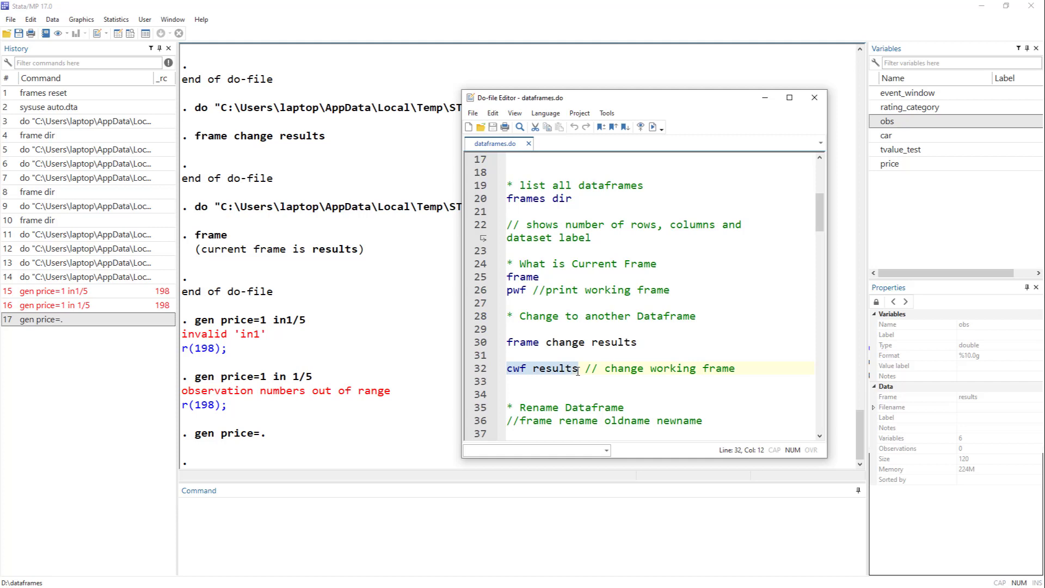
pyautogui.click(651, 127)
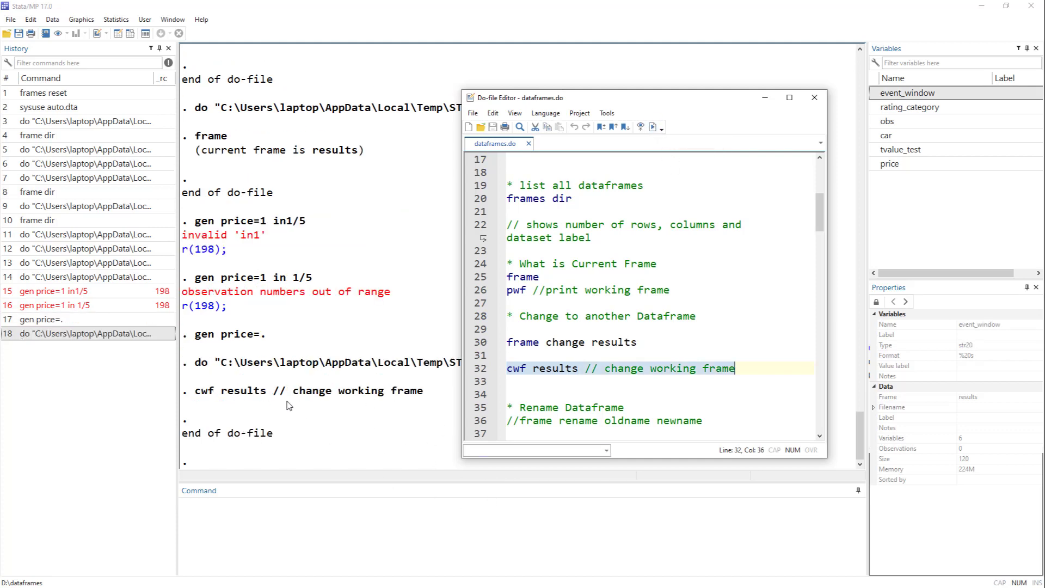
# - Examine the parts of the "frame rename default auto_data" line: the command, the old frame name and the new one
pyautogui.scroll(-2, 575, 328)
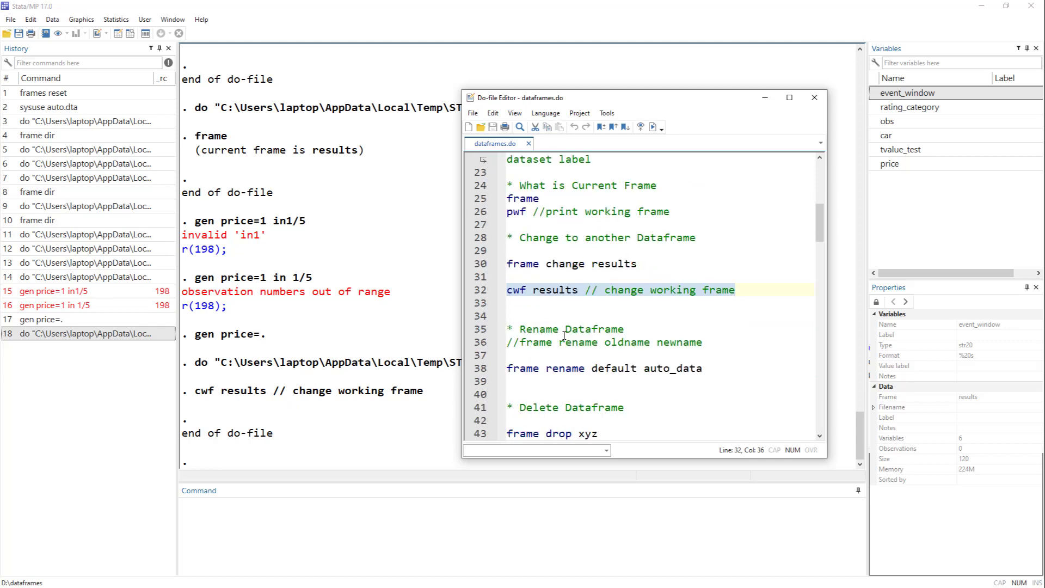
pyautogui.doubleClick(646, 367)
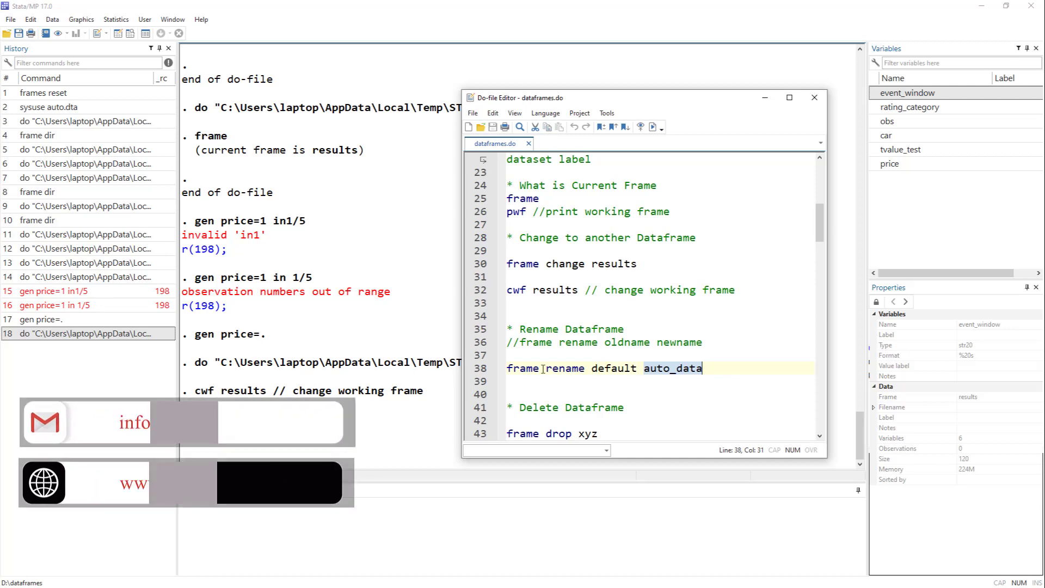
pyautogui.moveTo(507, 368); pyautogui.dragTo(590, 368)
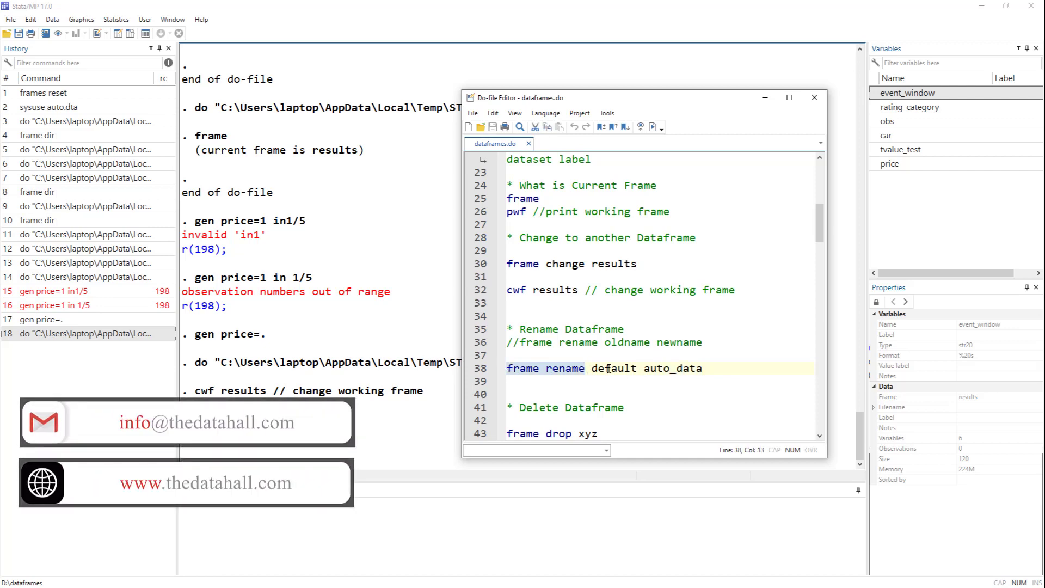
pyautogui.doubleClick(611, 369)
pyautogui.doubleClick(657, 370)
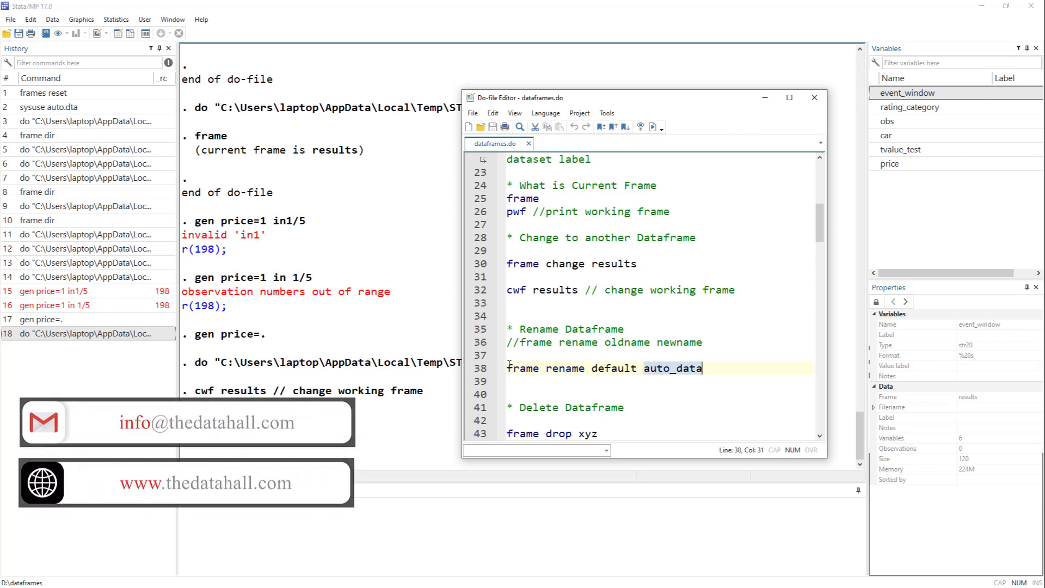
pyautogui.moveTo(509, 368); pyautogui.dragTo(585, 368)
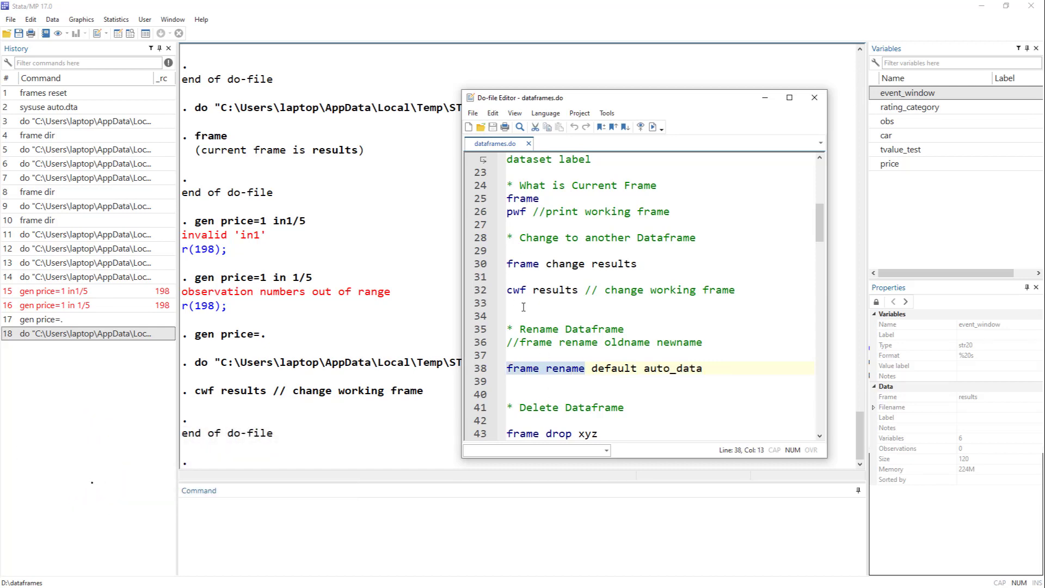
pyautogui.doubleClick(510, 368)
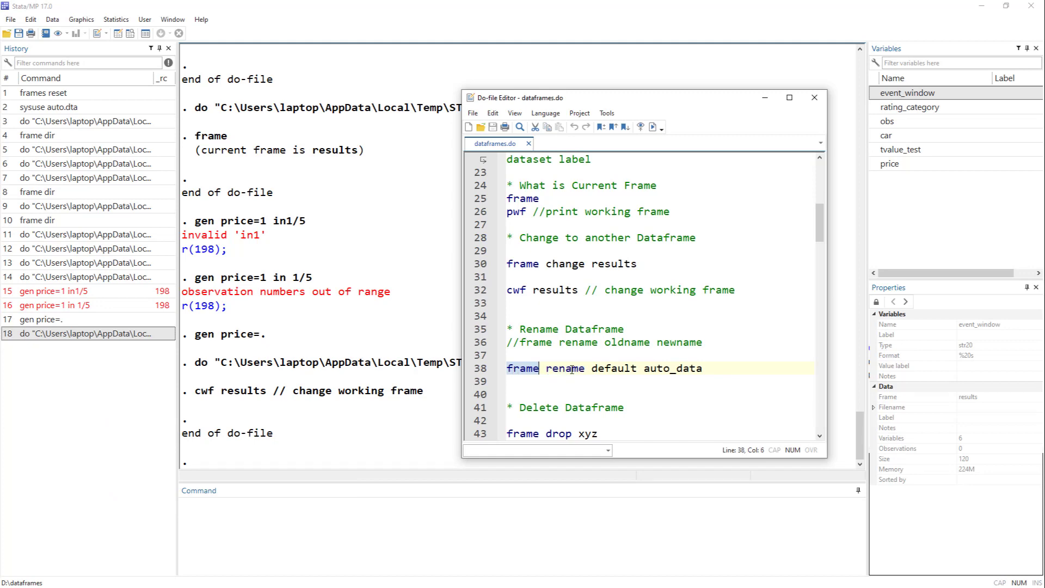
pyautogui.moveTo(586, 370); pyautogui.dragTo(505, 374)
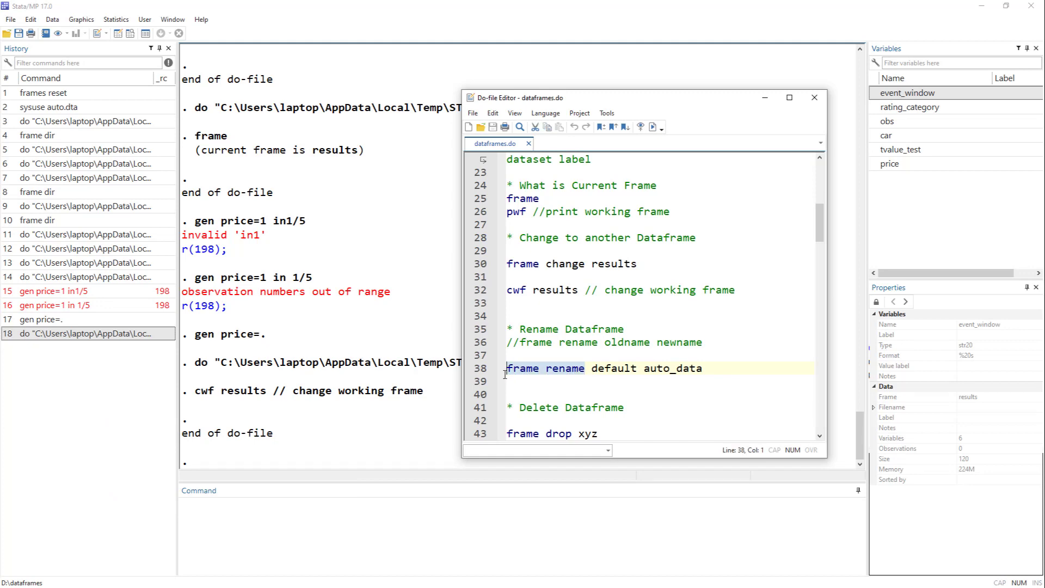
pyautogui.doubleClick(608, 370)
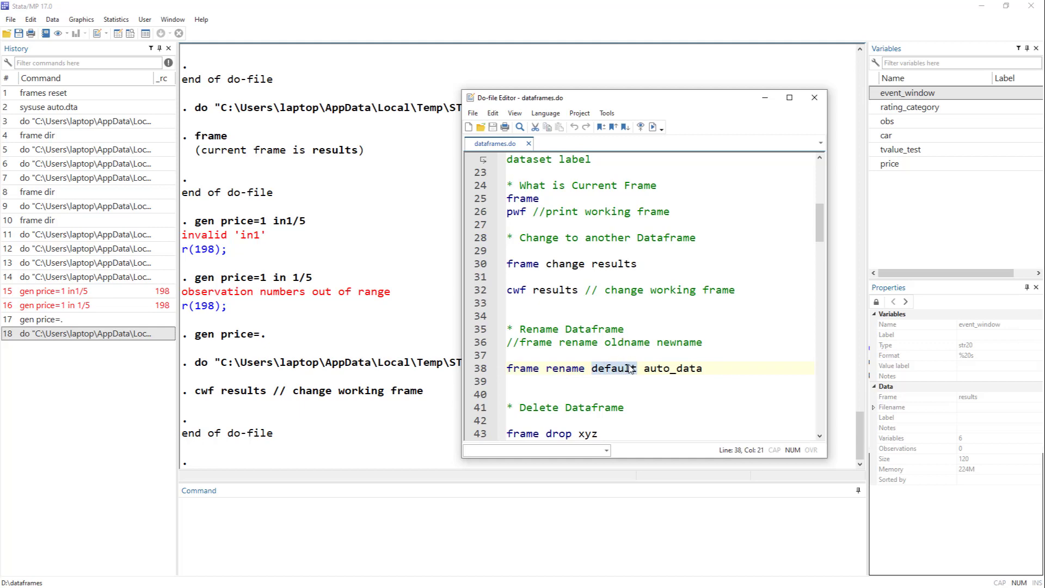
pyautogui.doubleClick(671, 370)
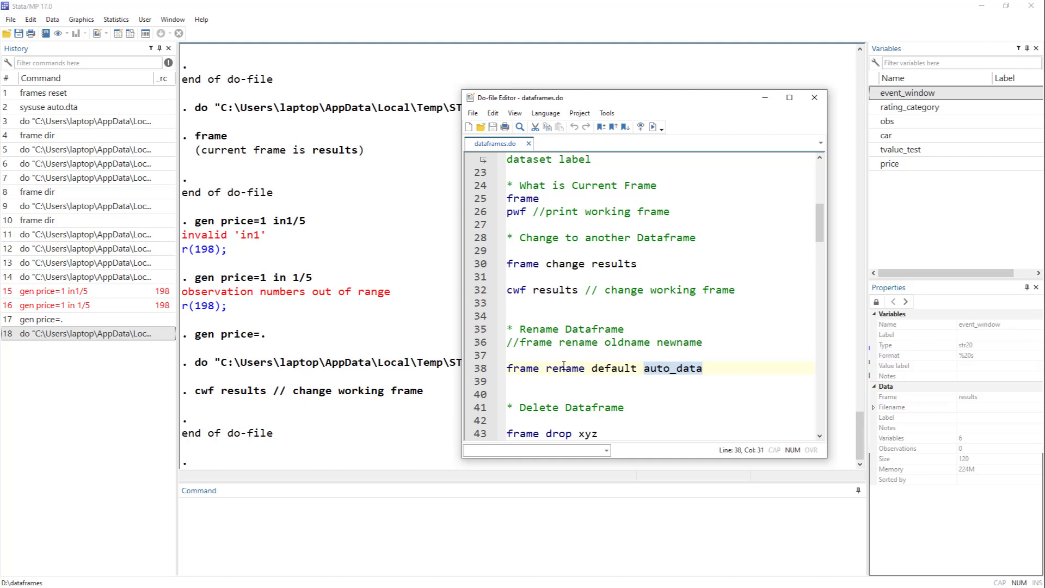
# - Execute "frame rename default auto_data" from the do-file and rerun "frame dir" to check the renamed frame in the list
pyautogui.moveTo(519, 342); pyautogui.dragTo(714, 341)
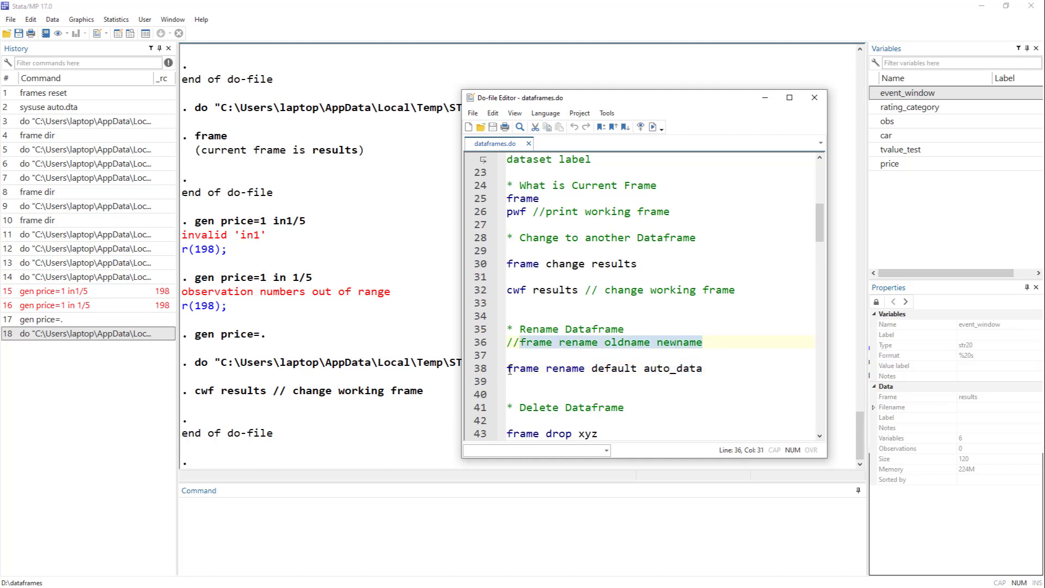
pyautogui.moveTo(509, 371); pyautogui.dragTo(717, 369)
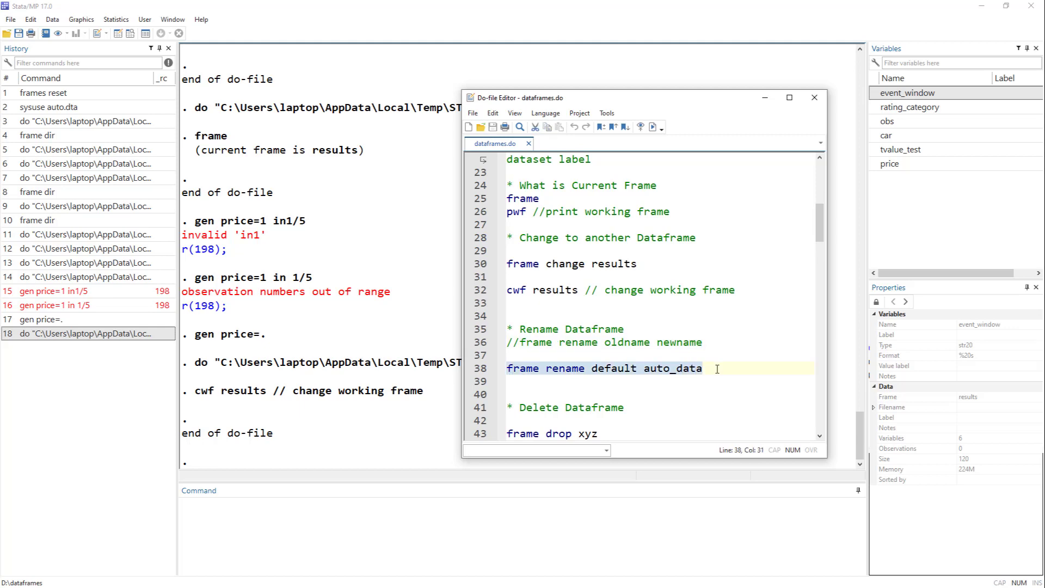
pyautogui.click(652, 126)
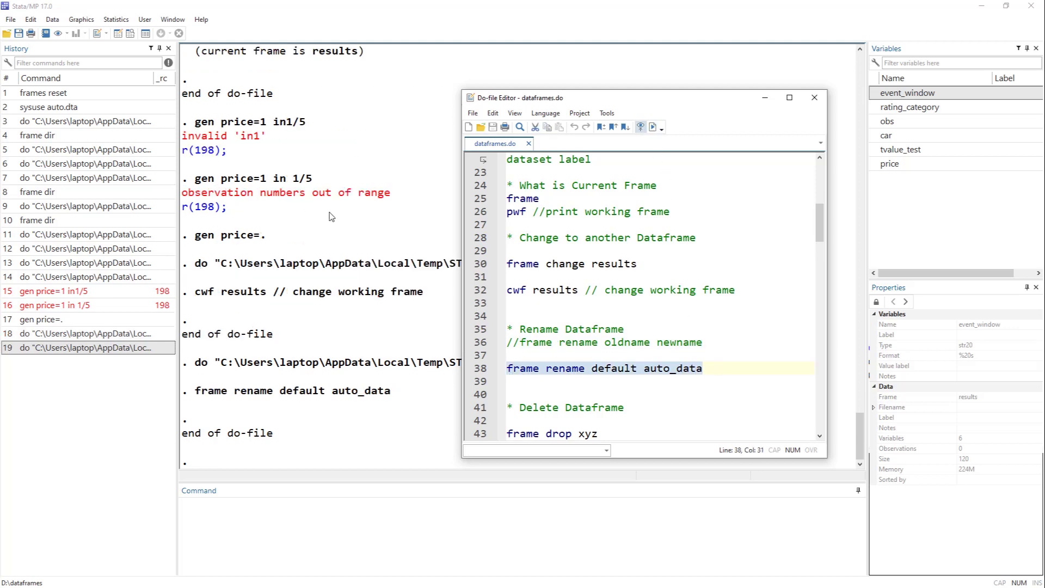
pyautogui.doubleClick(55, 193)
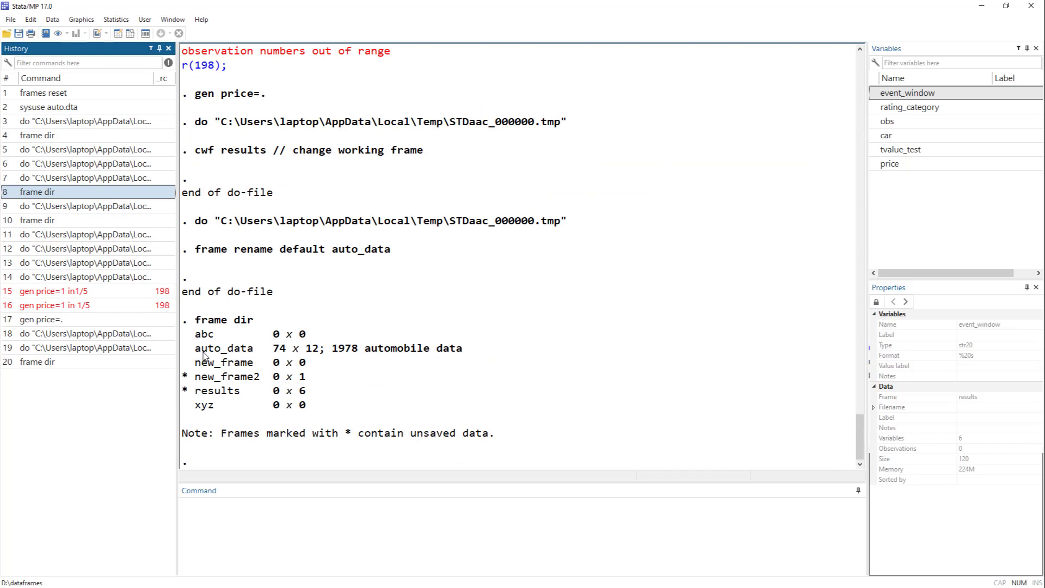
pyautogui.moveTo(197, 350); pyautogui.dragTo(251, 355)
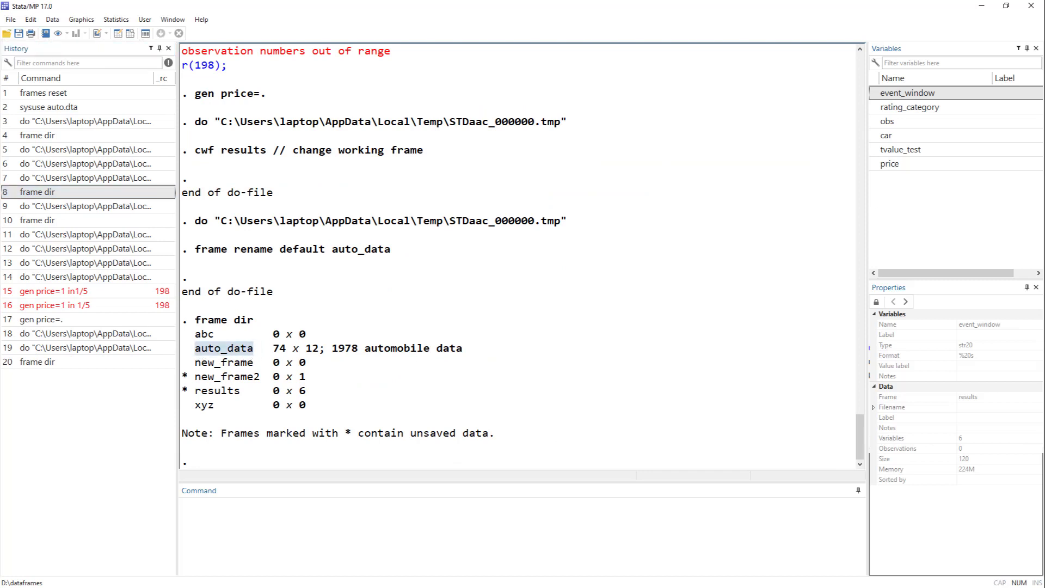
# - Delete the xyz frame by executing "frame drop xyz" from dataframes.do, and list the frames again with "frame dir"
pyautogui.hotkey('ctrl', '9')
pyautogui.scroll(-2, 600, 316)
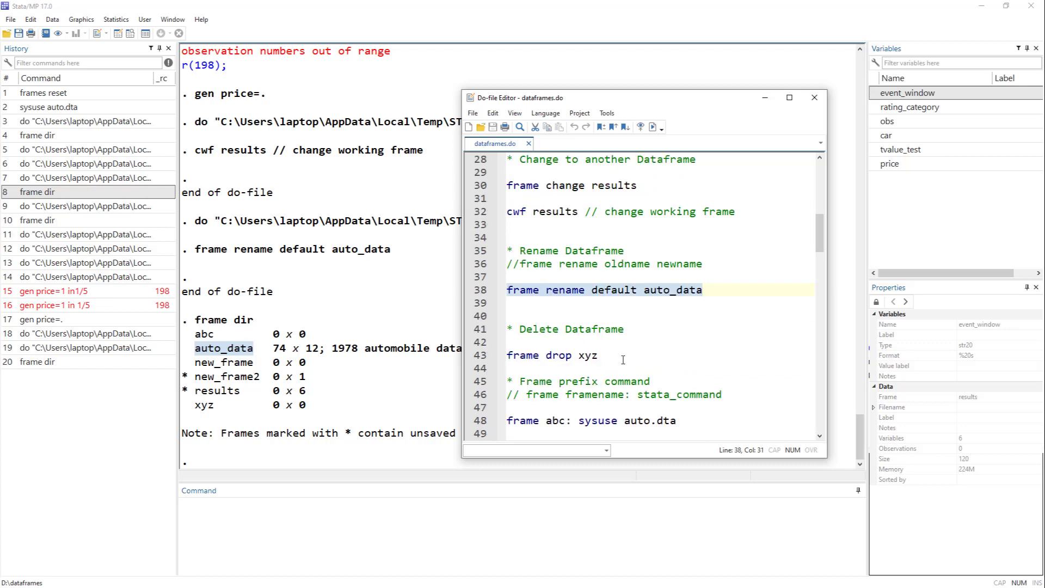
pyautogui.doubleClick(527, 357)
pyautogui.moveTo(546, 357); pyautogui.dragTo(570, 356)
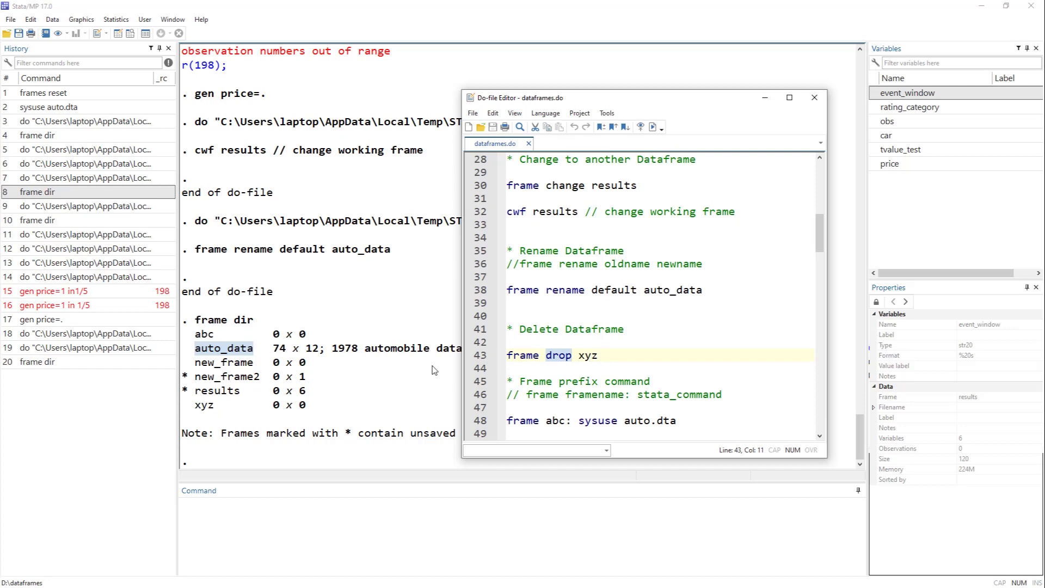
pyautogui.click(481, 358)
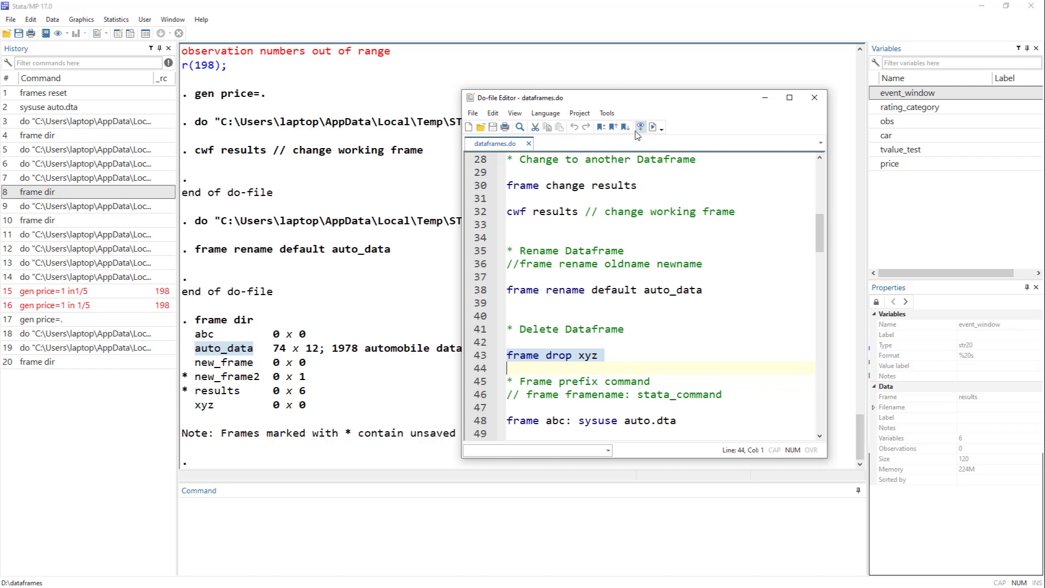
pyautogui.click(653, 127)
pyautogui.doubleClick(37, 360)
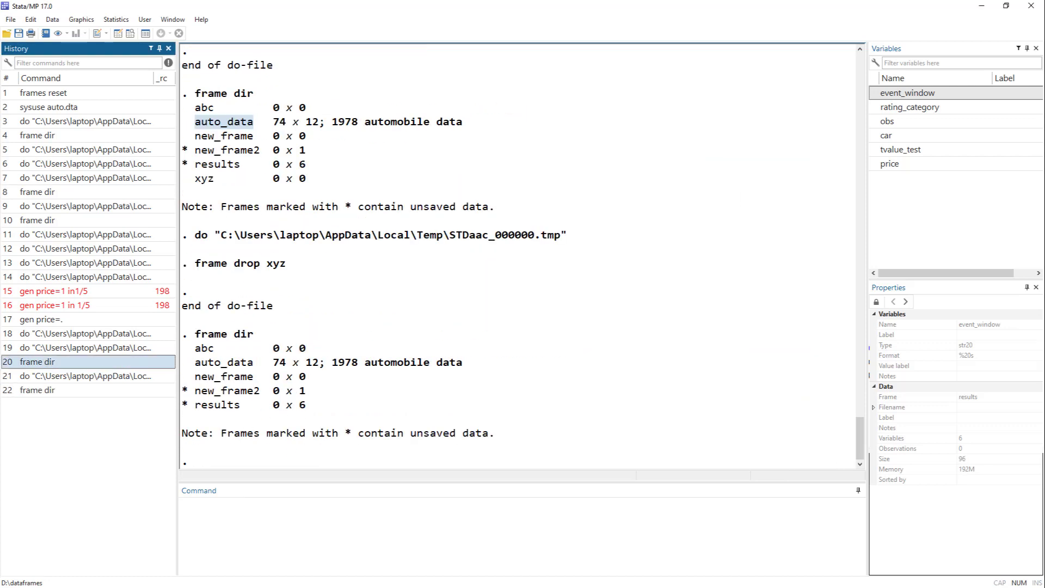
# - Return to dataframes.do and review the "frame change results" line alongside the frame prefix section
pyautogui.hotkey('alt', 'Tab')
pyautogui.scroll(-2, 581, 305)
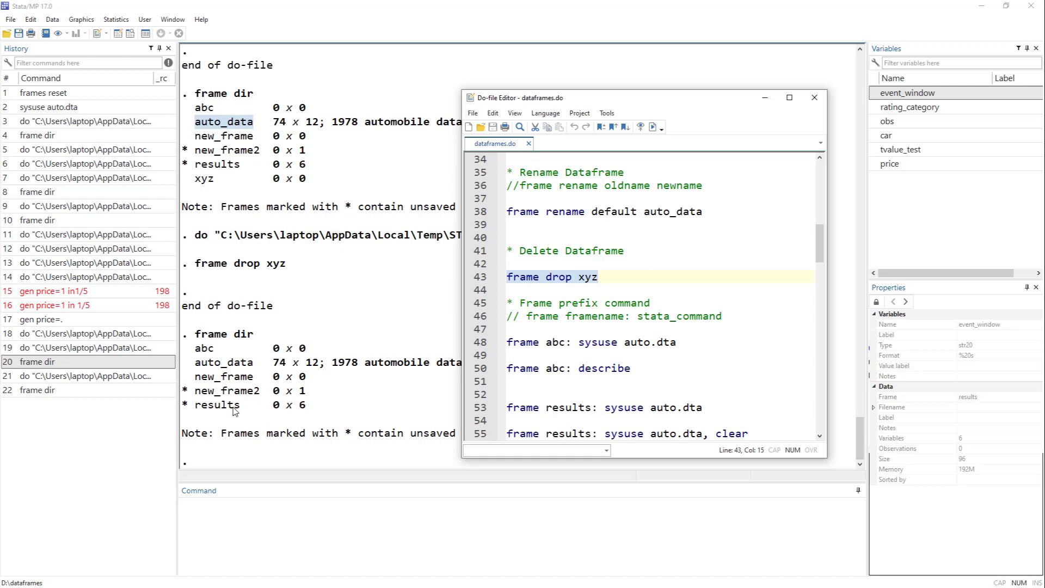
pyautogui.scroll(2, 547, 313)
pyautogui.scroll(2, 547, 313)
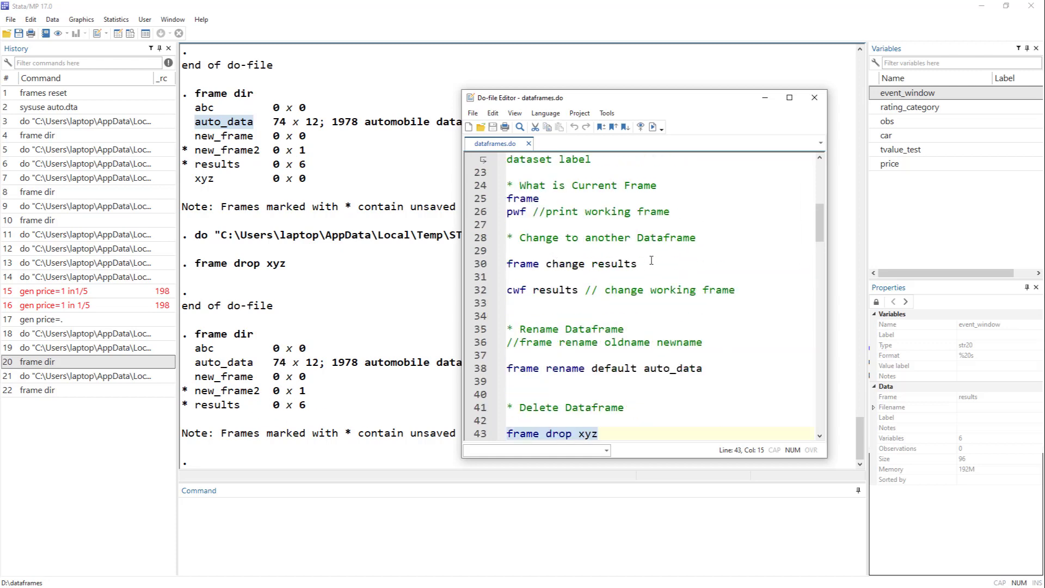
pyautogui.moveTo(651, 263); pyautogui.dragTo(503, 257)
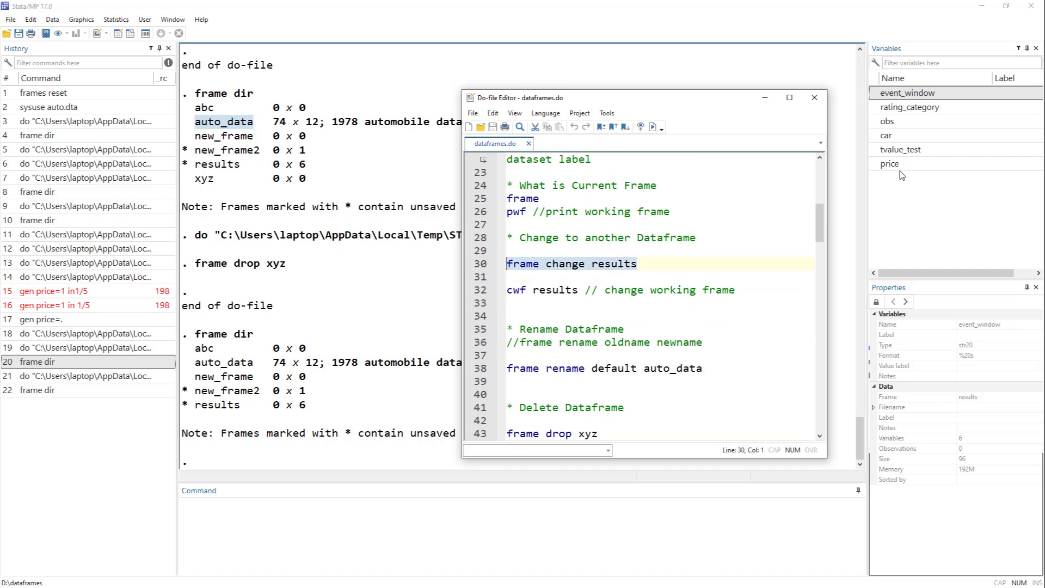
pyautogui.scroll(-2, 561, 334)
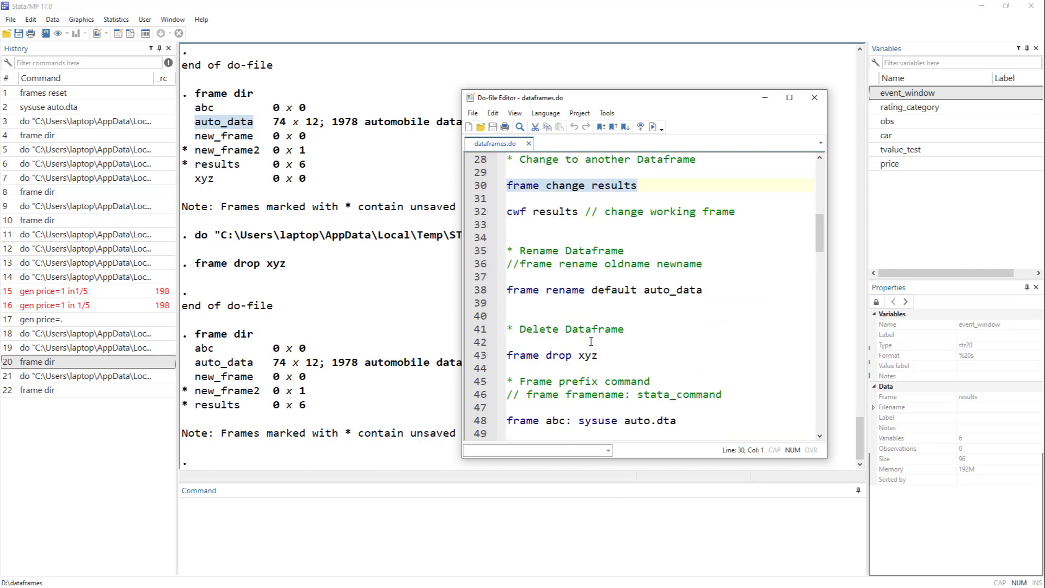
pyautogui.scroll(-2, 590, 341)
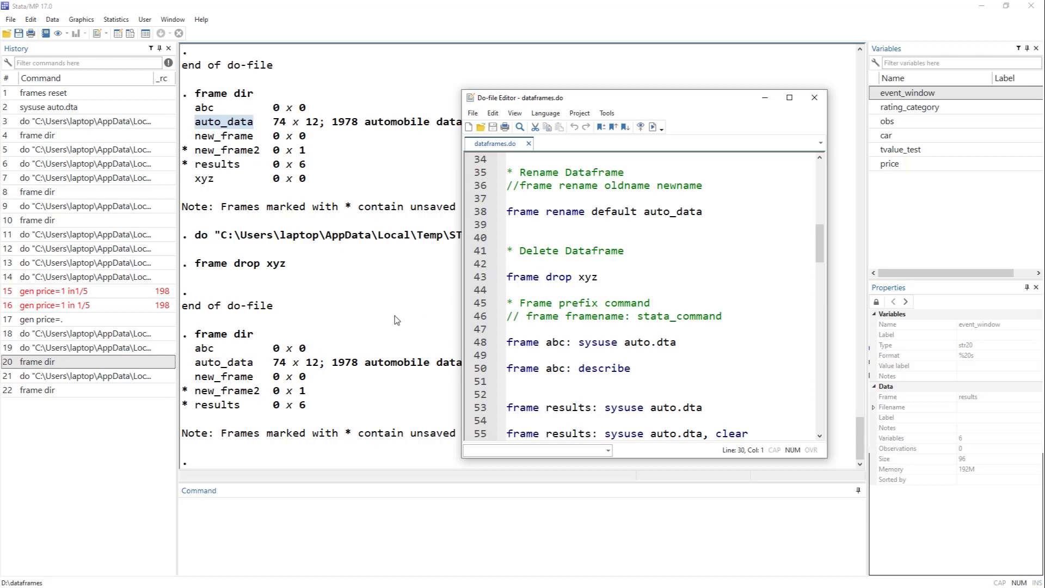
pyautogui.scroll(4, 564, 319)
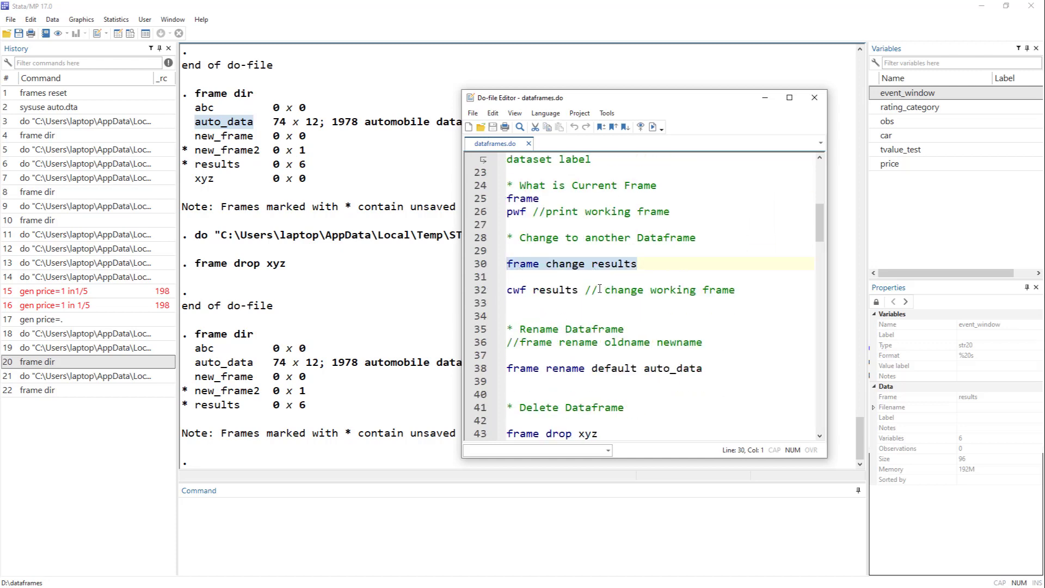
pyautogui.scroll(-4, 590, 295)
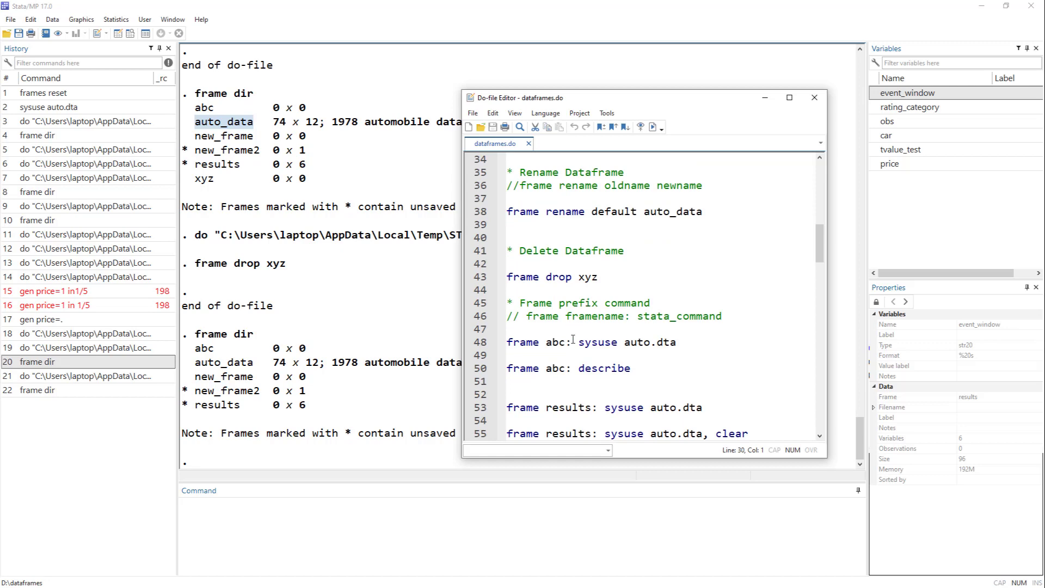
# - Examine the "Frame prefix command" section and the parts of the "frame abc: sysuse auto.dta" line: the prefix, the frame name and the command
pyautogui.moveTo(521, 304); pyautogui.dragTo(666, 305)
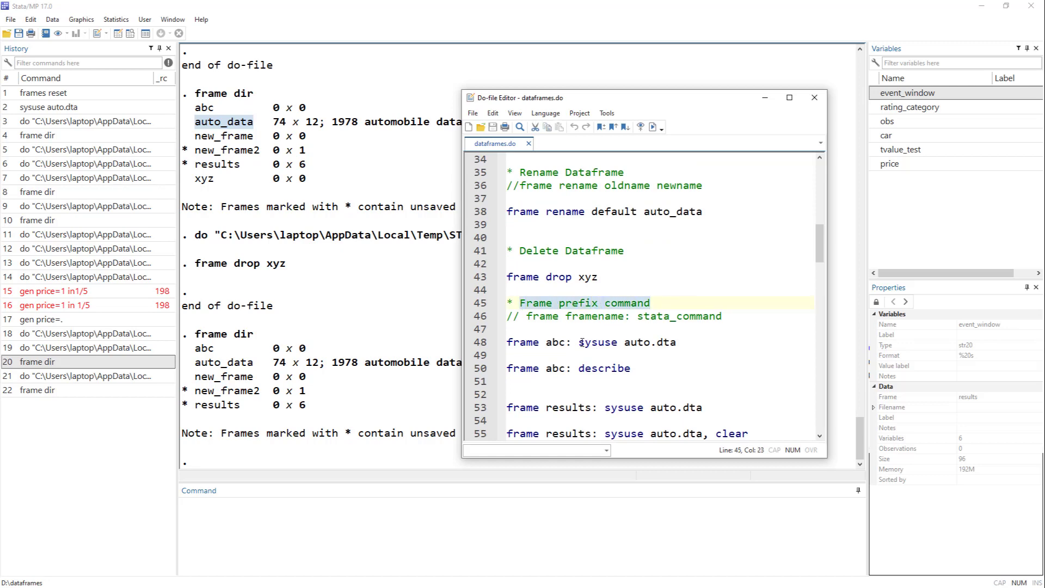
pyautogui.moveTo(508, 344); pyautogui.dragTo(538, 345)
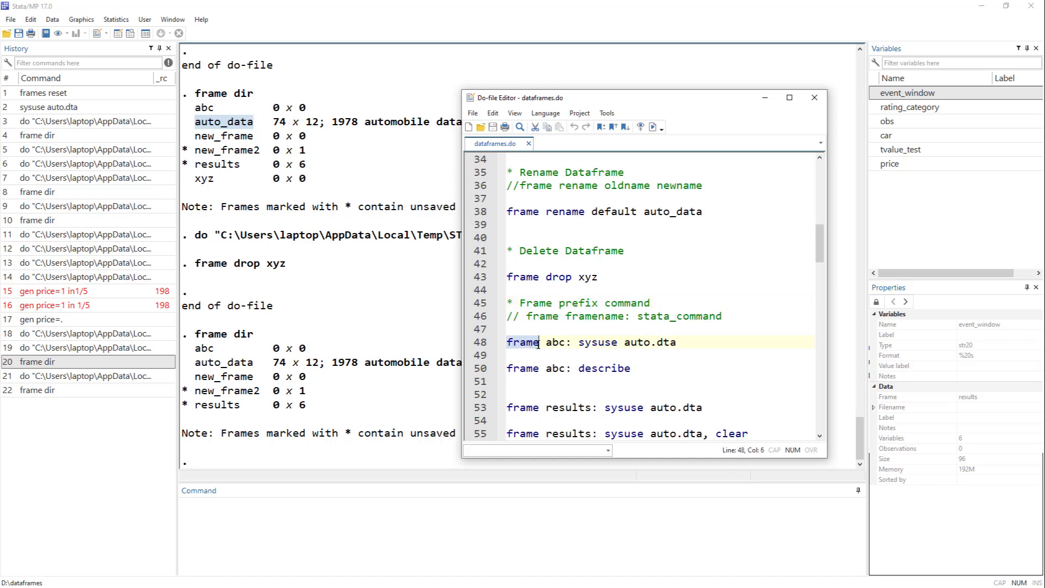
pyautogui.doubleClick(583, 342)
pyautogui.click(673, 342)
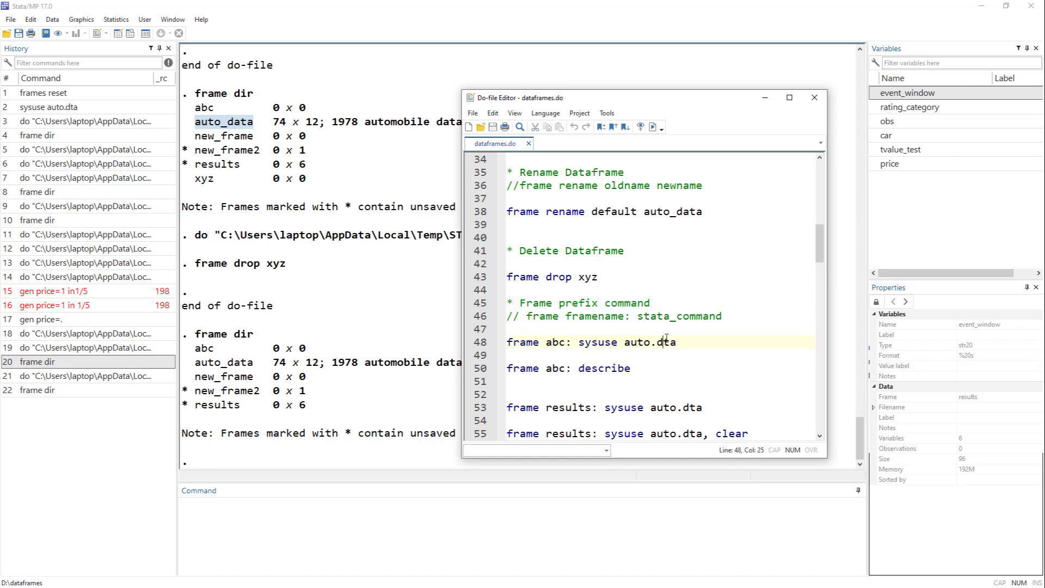
pyautogui.moveTo(670, 342); pyautogui.dragTo(580, 343)
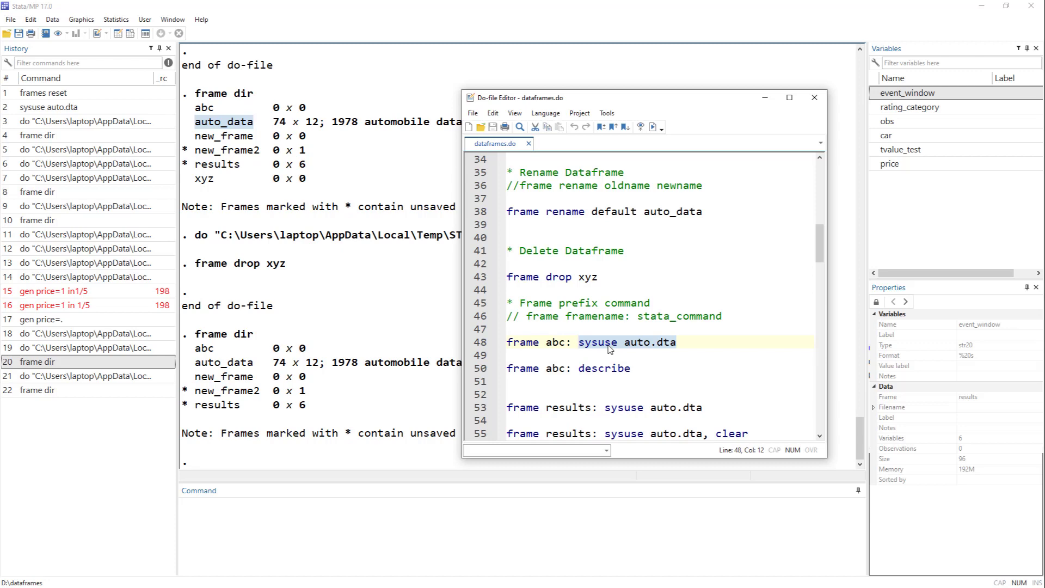
pyautogui.doubleClick(553, 343)
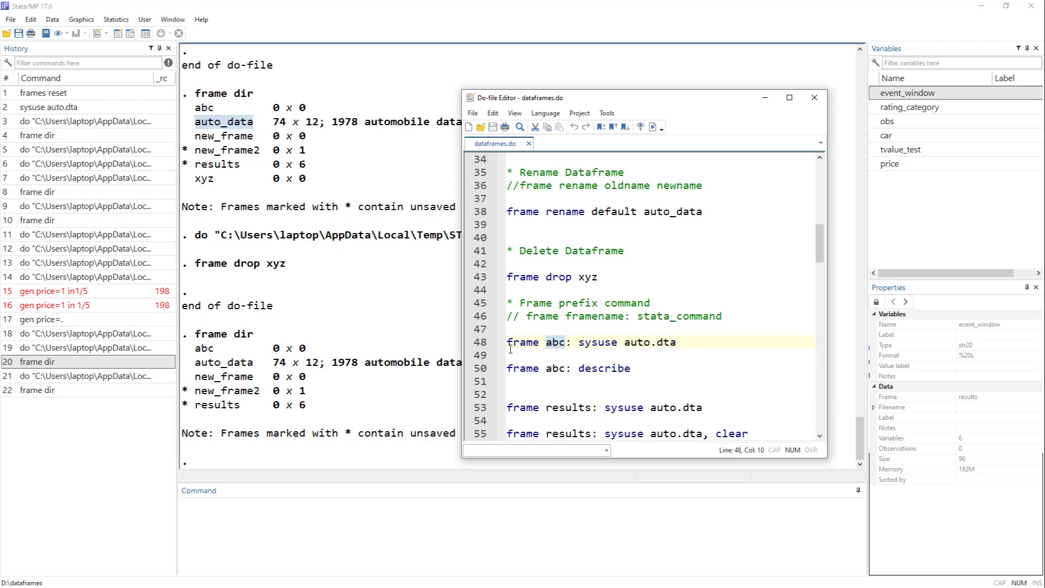
pyautogui.moveTo(504, 344)
pyautogui.mouseDown()
pyautogui.moveTo(564, 342)
pyautogui.moveTo(501, 344)
pyautogui.mouseUp()
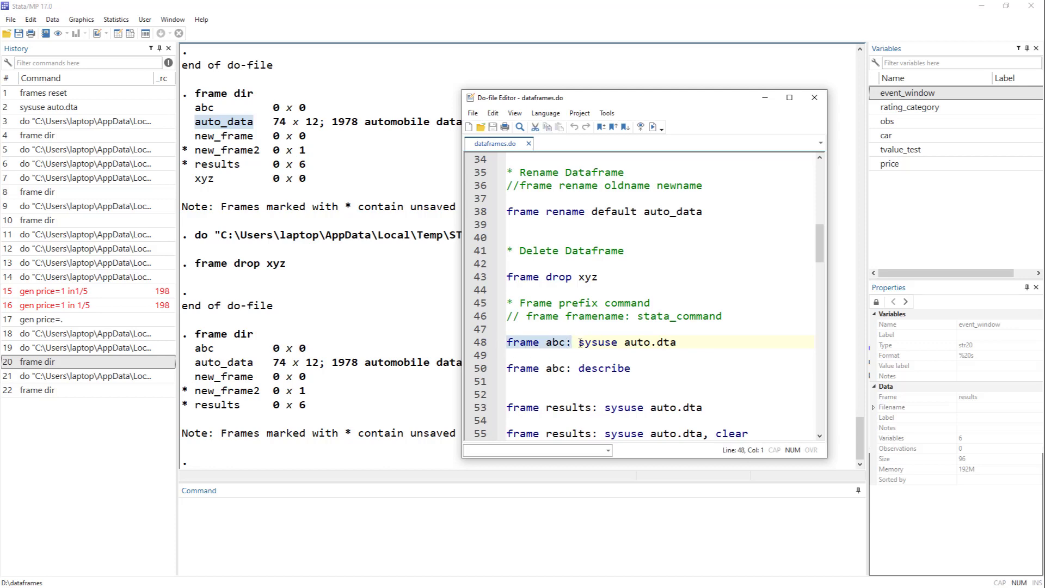
pyautogui.moveTo(579, 343); pyautogui.dragTo(492, 346)
# - Load auto.dta into the abc frame by executing "frame abc: sysuse auto.dta", and compare abc's entry in a fresh "frame dir" list
pyautogui.click(506, 343)
pyautogui.hotkey('shift', 'End')
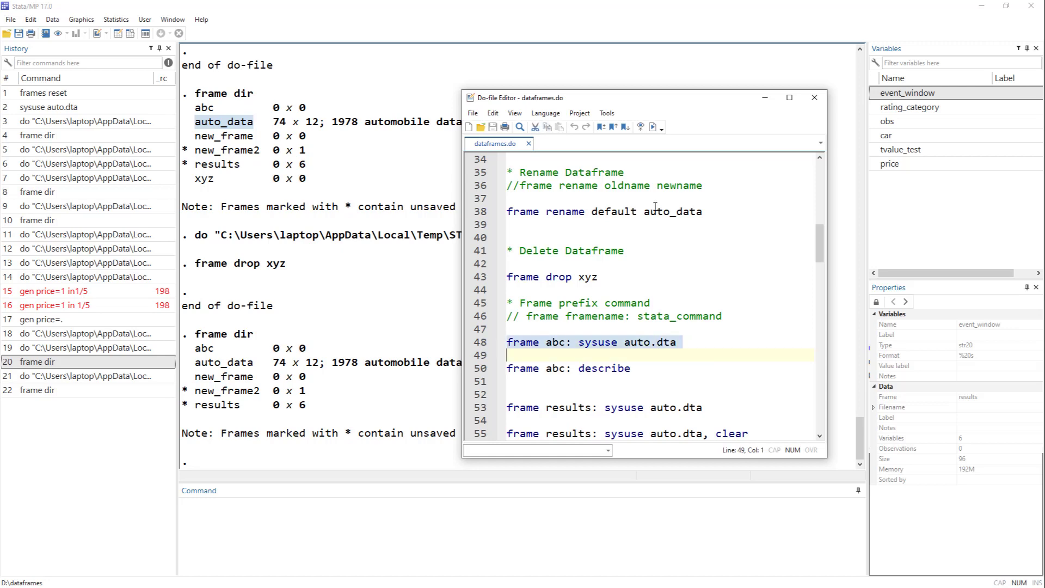
pyautogui.click(652, 128)
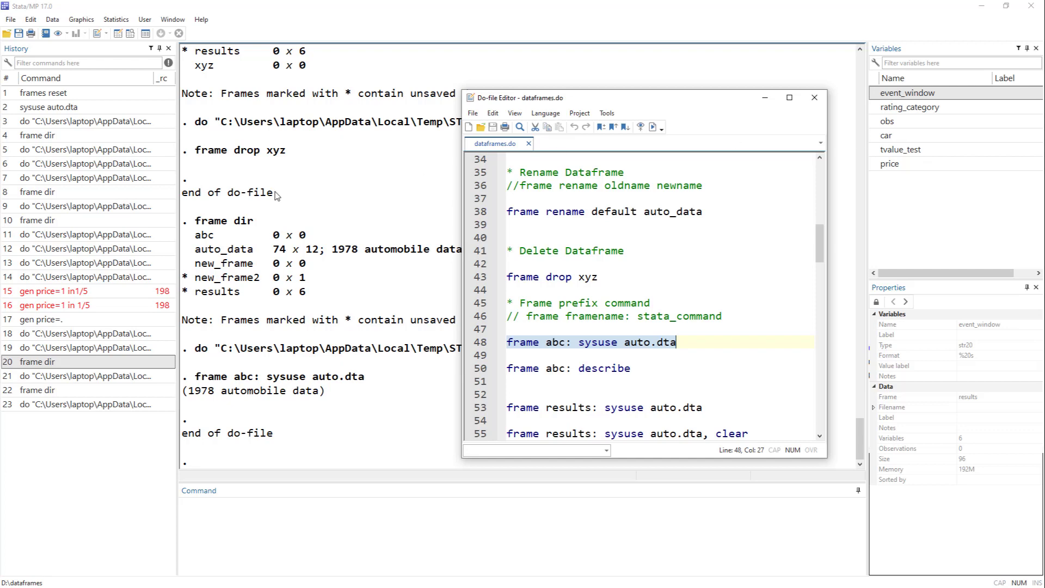
pyautogui.doubleClick(39, 392)
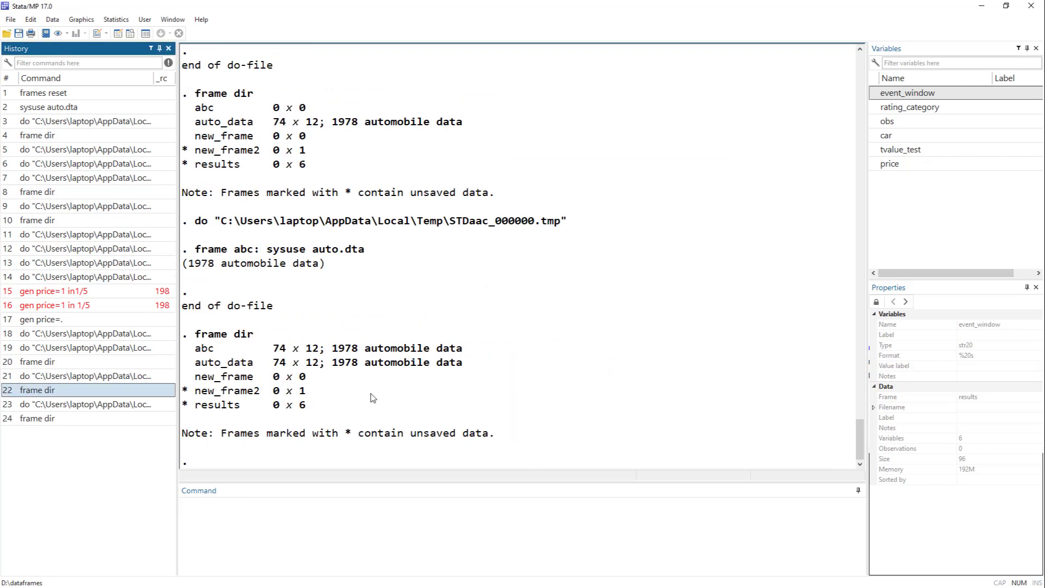
pyautogui.moveTo(195, 351); pyautogui.dragTo(225, 353)
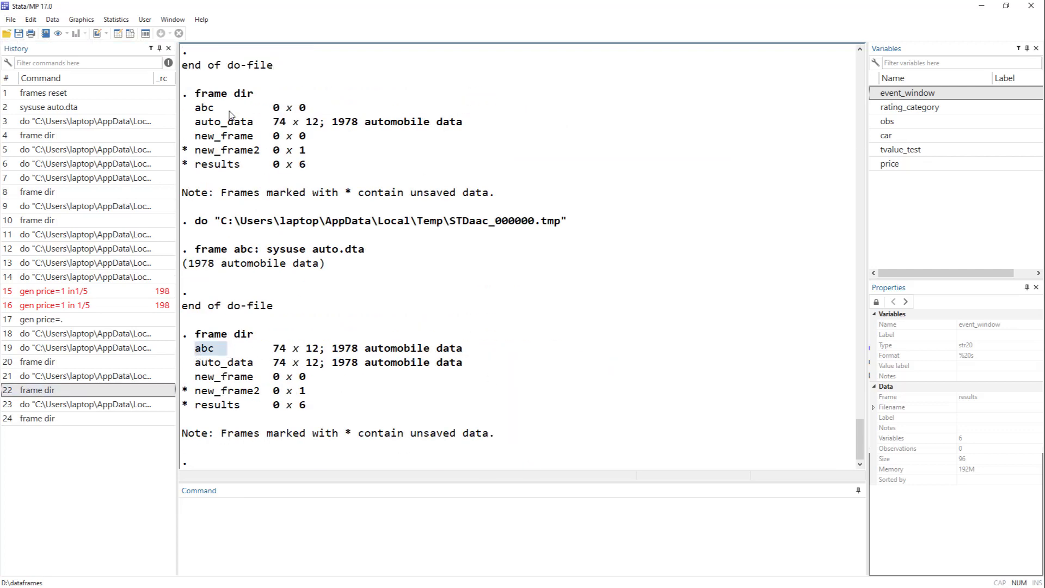
pyautogui.moveTo(201, 108); pyautogui.dragTo(240, 123)
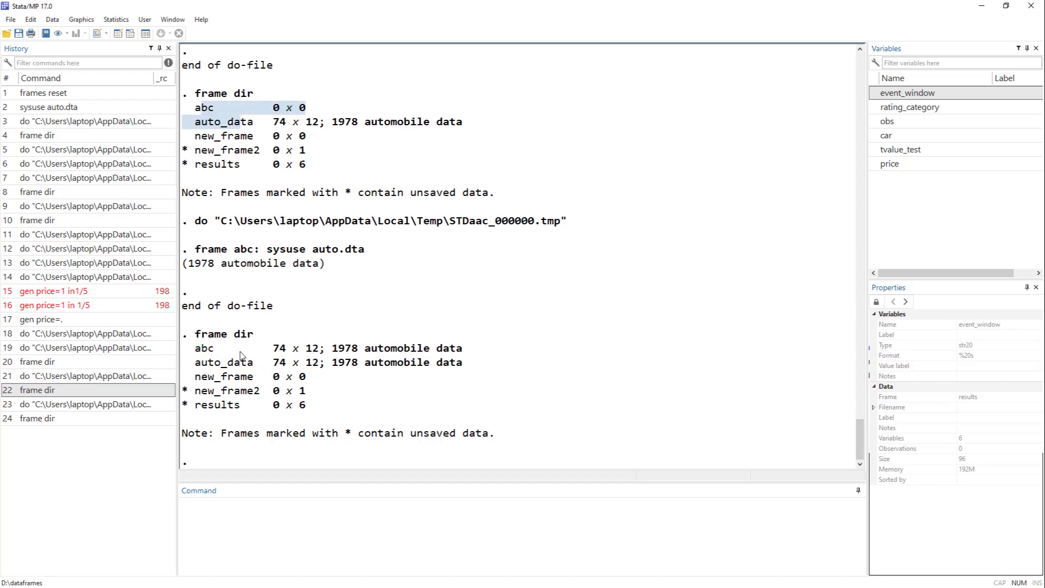
pyautogui.moveTo(272, 353); pyautogui.dragTo(468, 353)
pyautogui.click(309, 353)
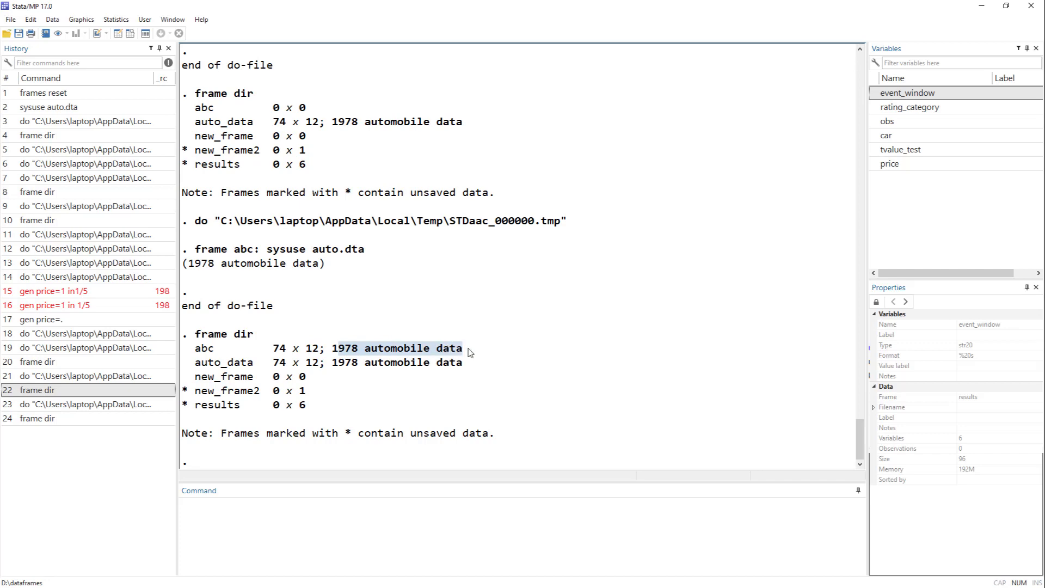
# - Return to dataframes.do, review the "frame abc: describe" line and execute it to describe the dataset in the abc frame
pyautogui.hotkey('alt', 'Tab')
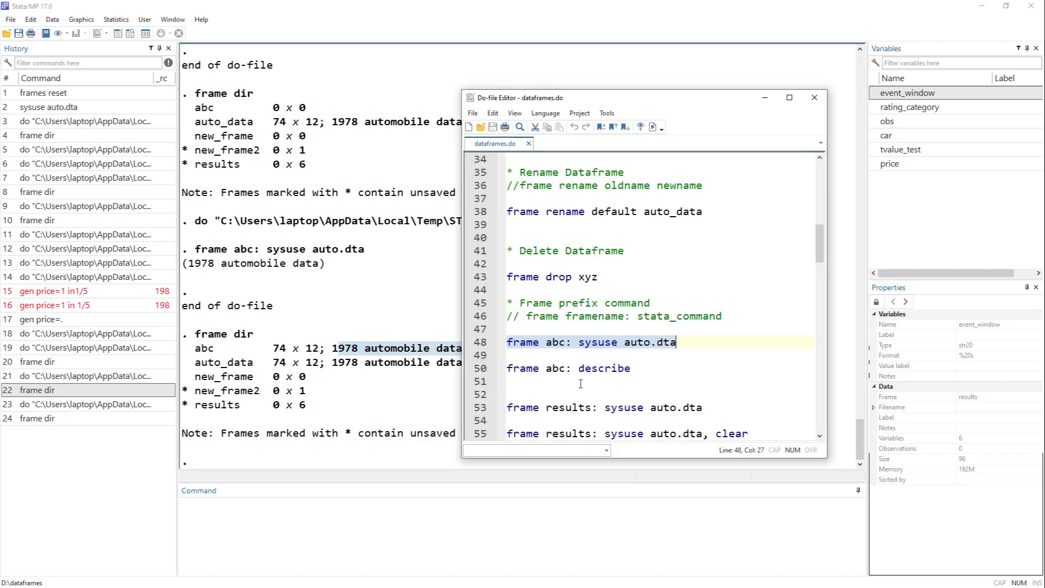
pyautogui.click(559, 370)
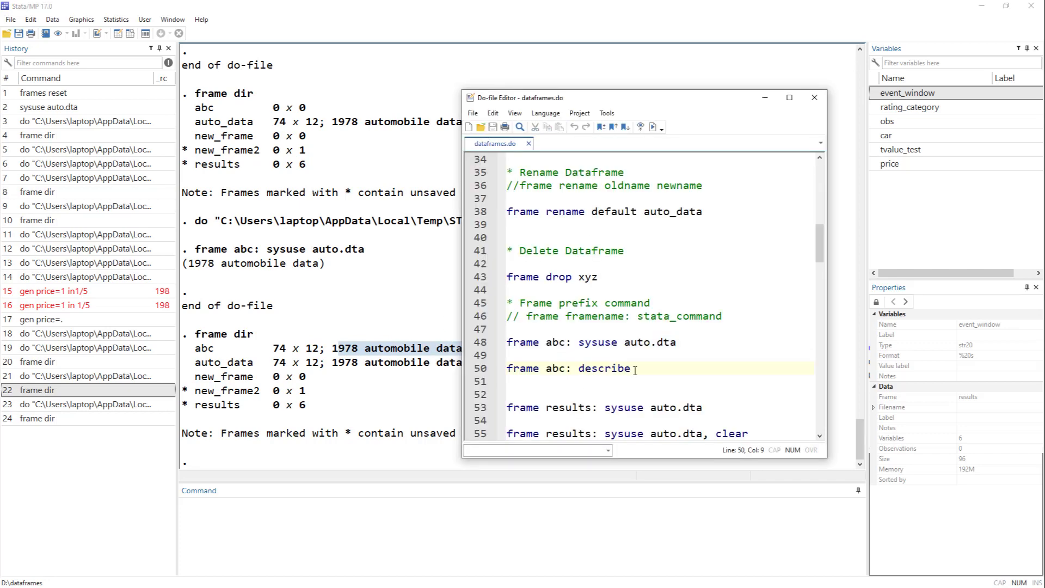
pyautogui.moveTo(578, 343); pyautogui.dragTo(680, 345)
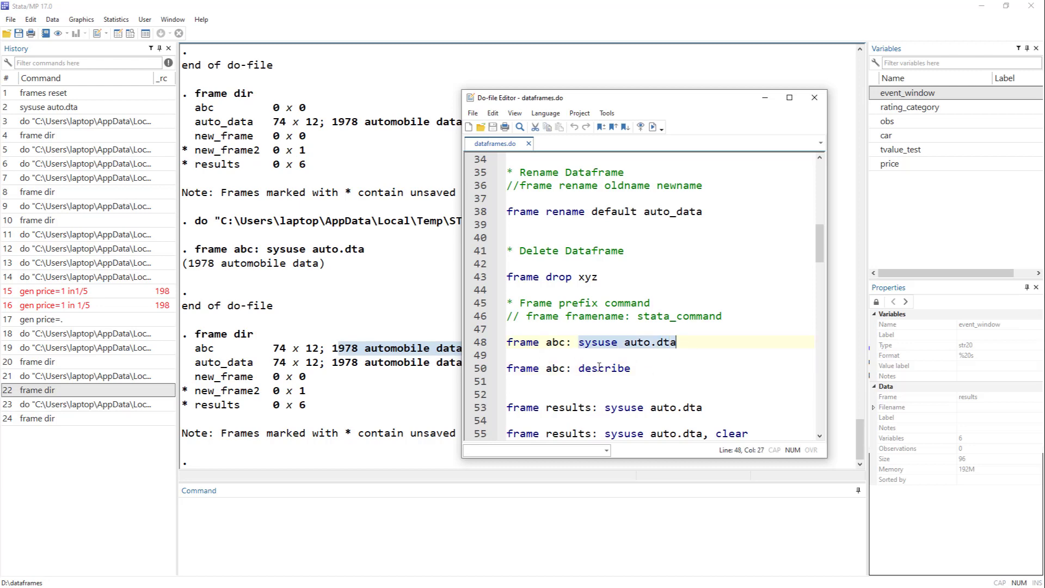
pyautogui.click(572, 371)
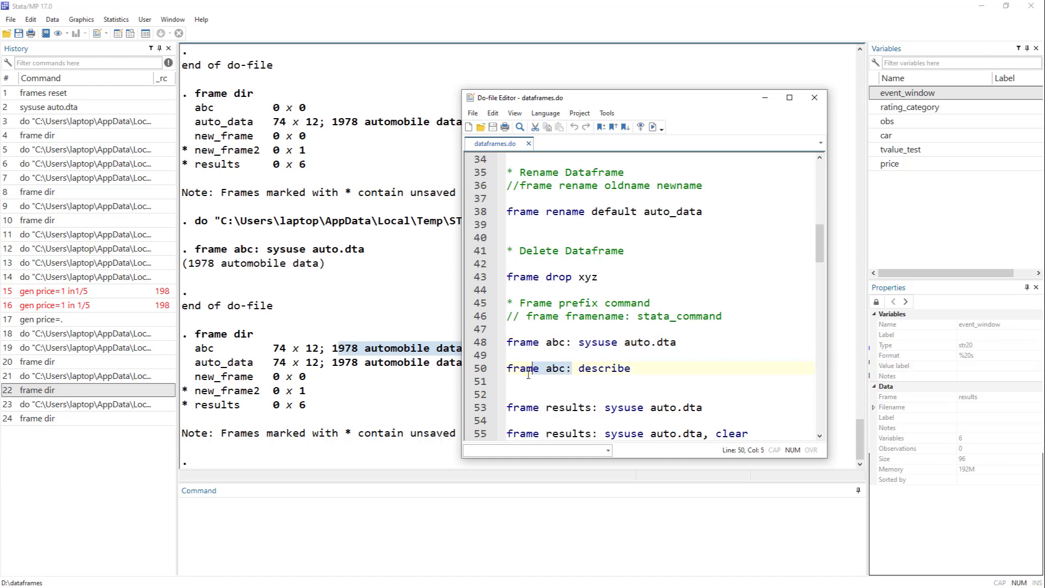
pyautogui.doubleClick(598, 370)
pyautogui.moveTo(570, 370); pyautogui.dragTo(507, 371)
pyautogui.click(551, 370)
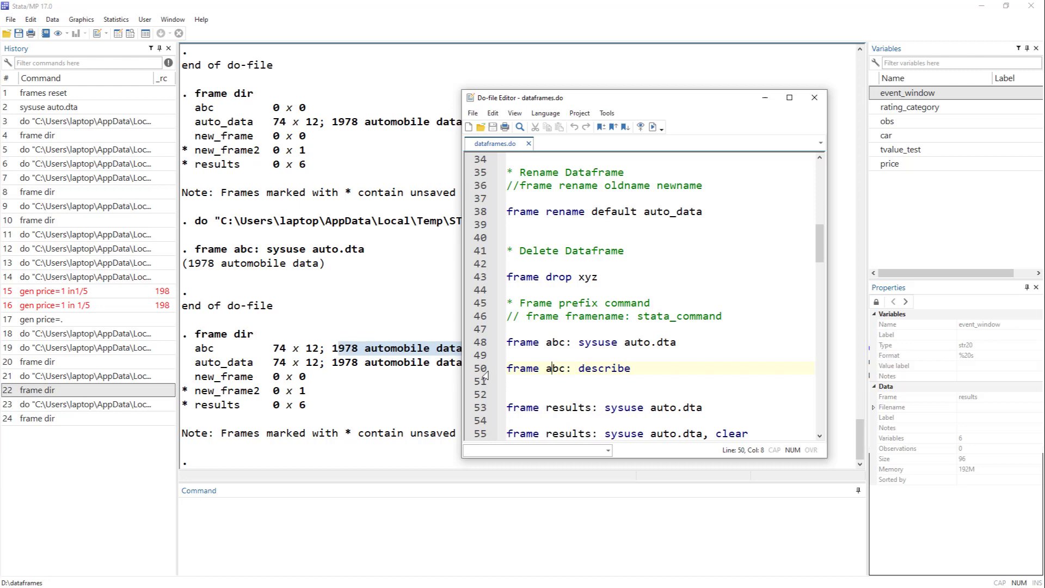
pyautogui.doubleClick(555, 371)
pyautogui.doubleClick(523, 370)
pyautogui.doubleClick(555, 371)
pyautogui.doubleClick(612, 370)
pyautogui.click(484, 371)
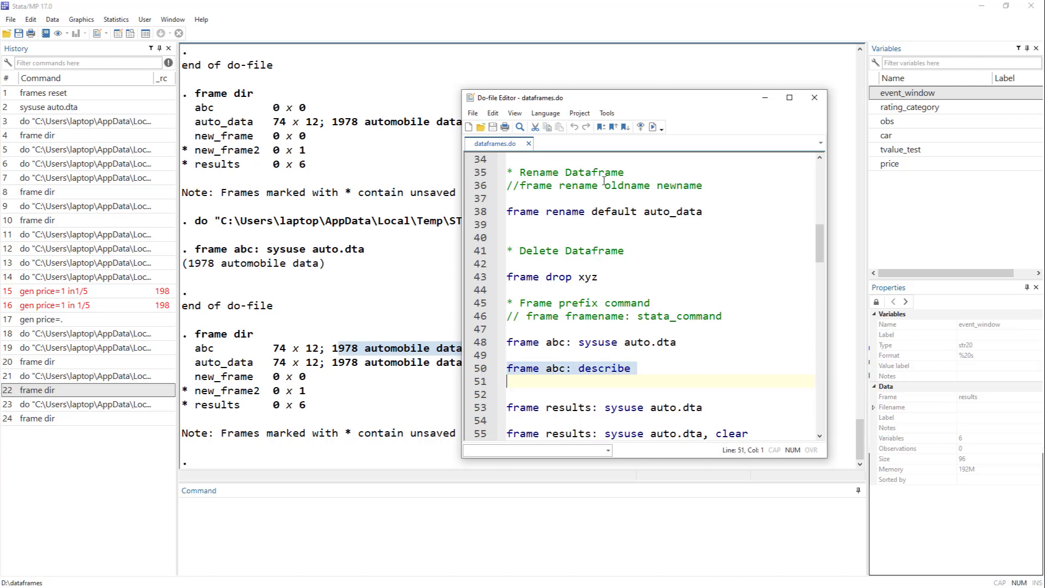
pyautogui.click(653, 127)
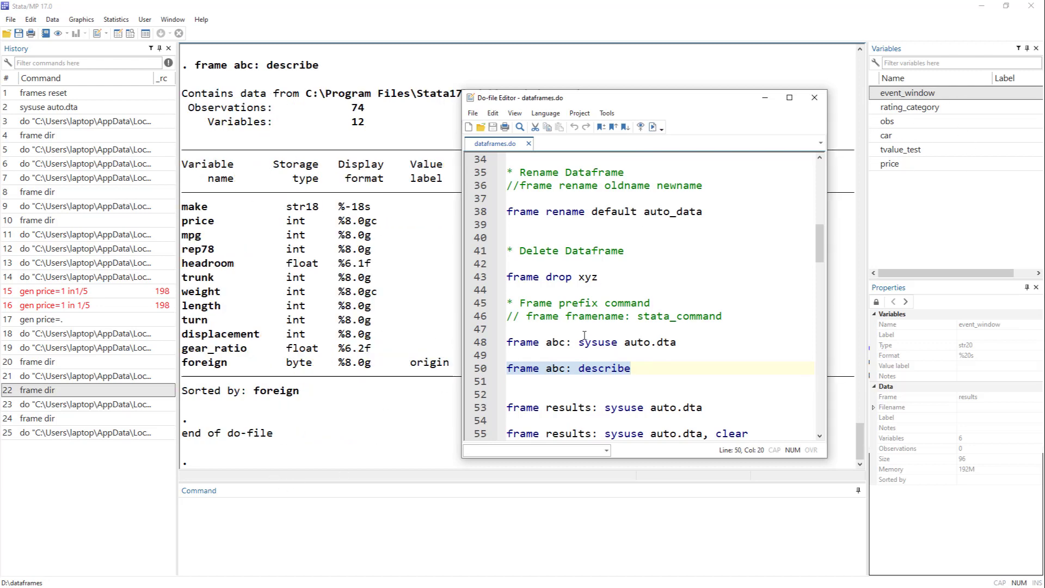
# - Execute the "frame" line under "What is Current Frame" in dataframes.do to check which frame is current
pyautogui.scroll(-1, 584, 335)
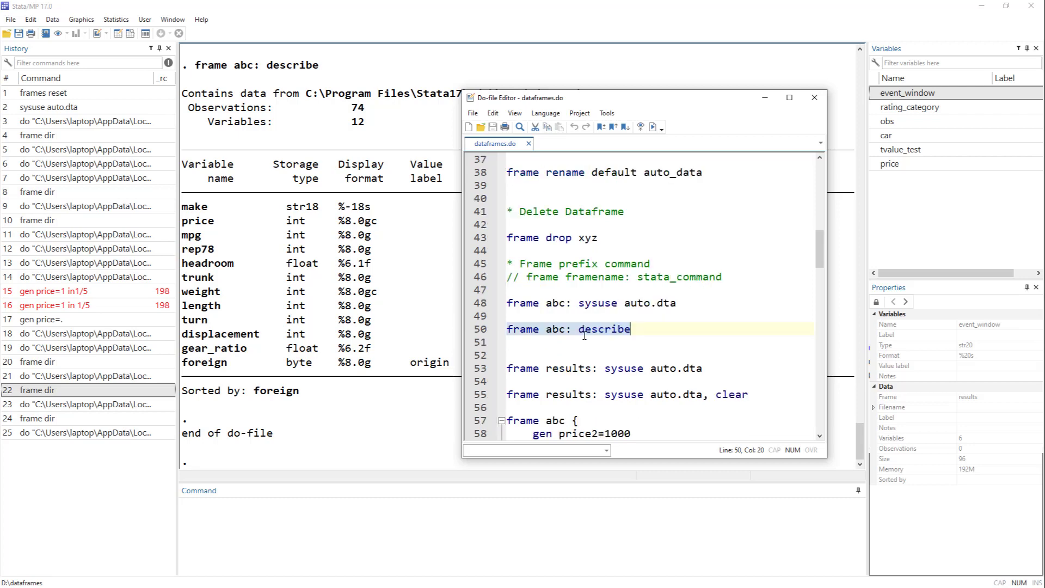
pyautogui.scroll(-1, 584, 335)
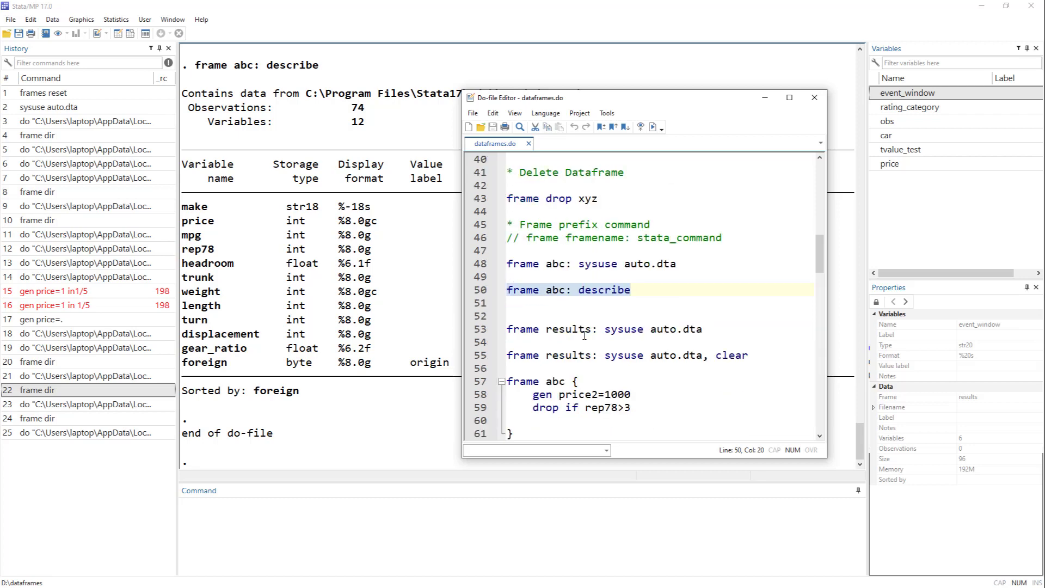
pyautogui.click(480, 331)
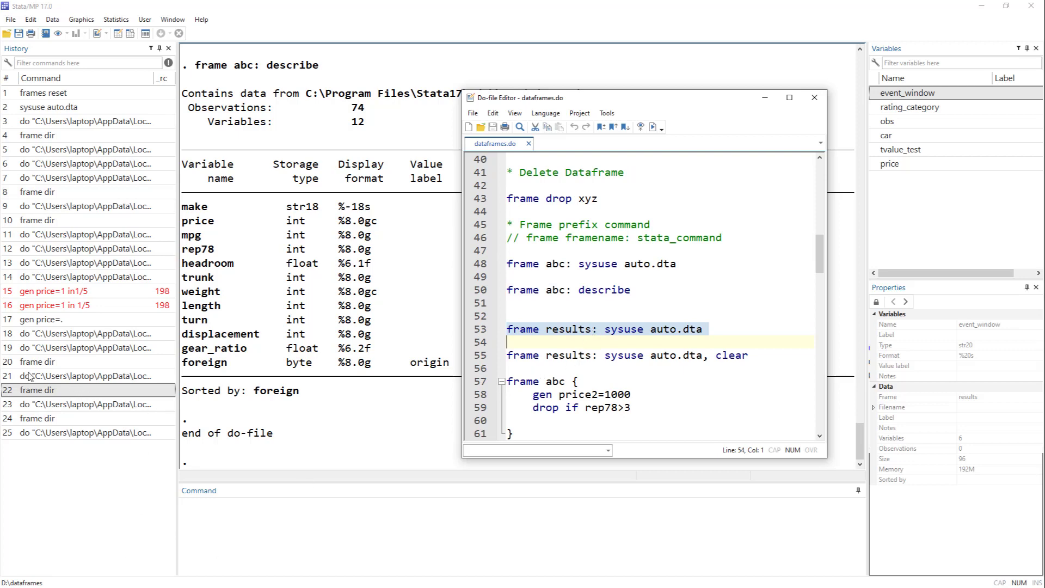
pyautogui.scroll(5, 550, 264)
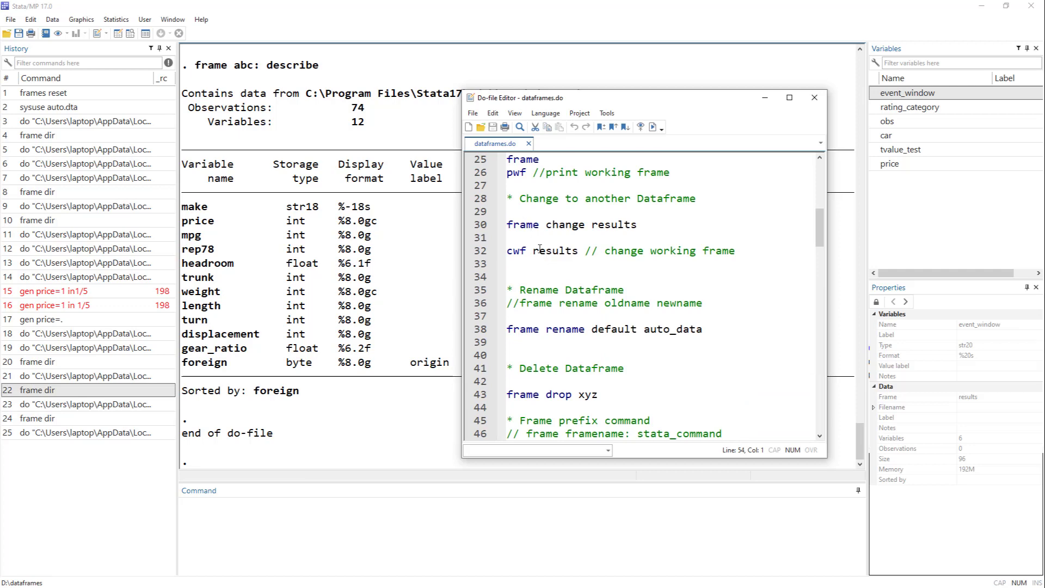
pyautogui.scroll(2, 539, 249)
pyautogui.doubleClick(525, 237)
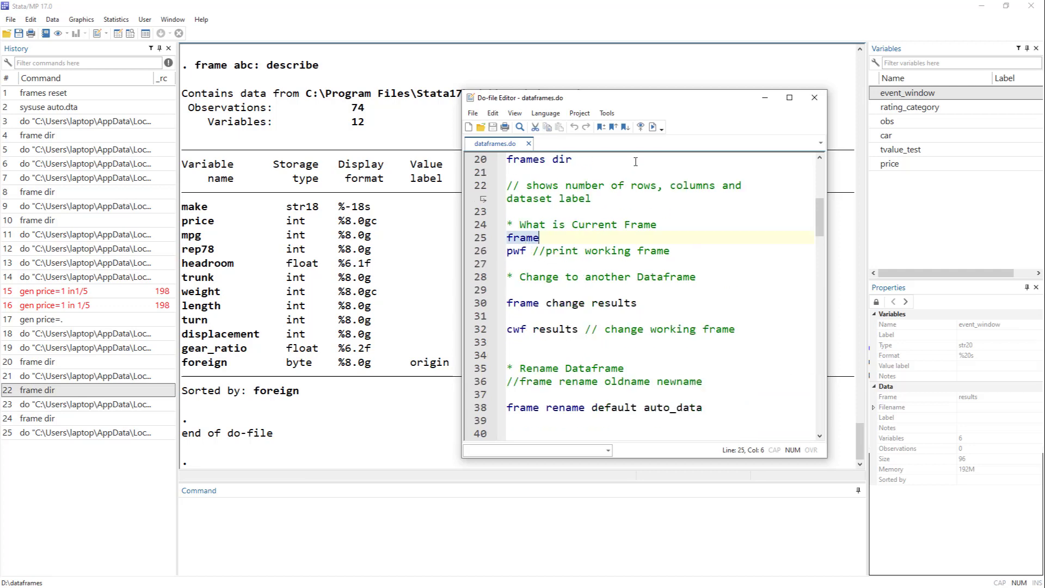
pyautogui.click(652, 131)
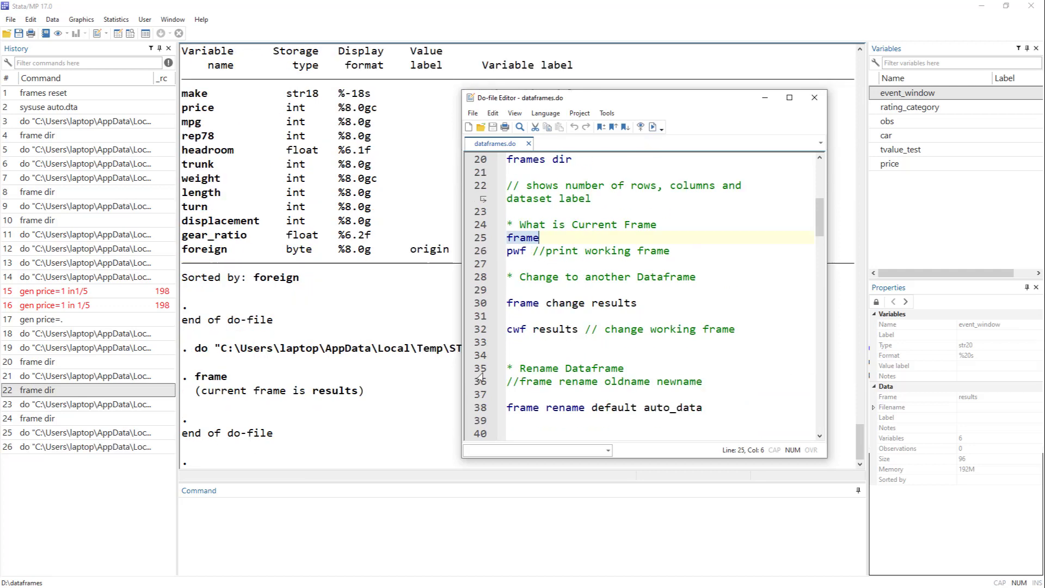
# - Try to load auto.dta into the results frame by executing "frame results: sysuse auto.dta" from the frame prefix section
pyautogui.scroll(-7, 599, 368)
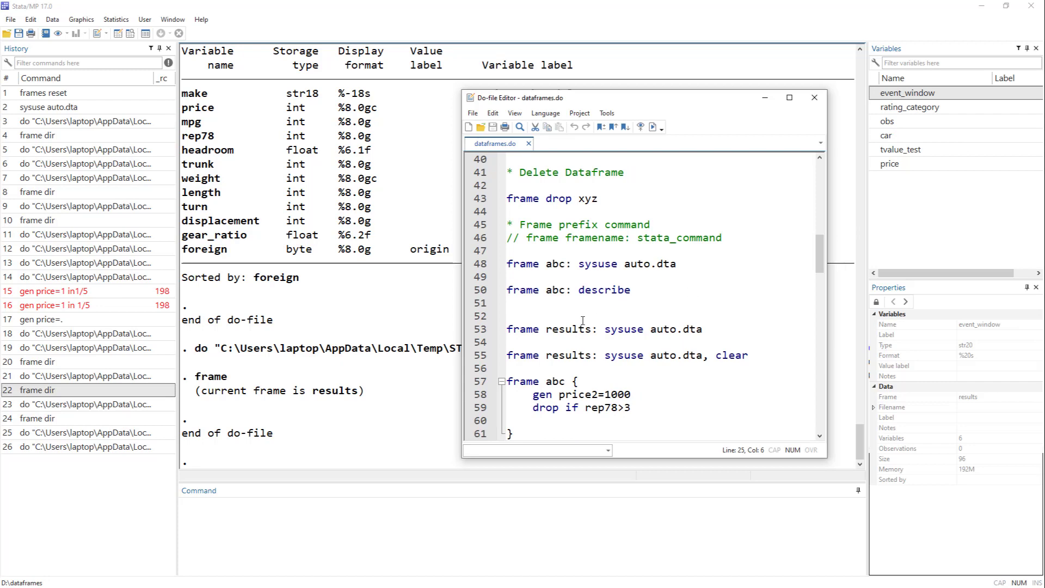
pyautogui.click(489, 333)
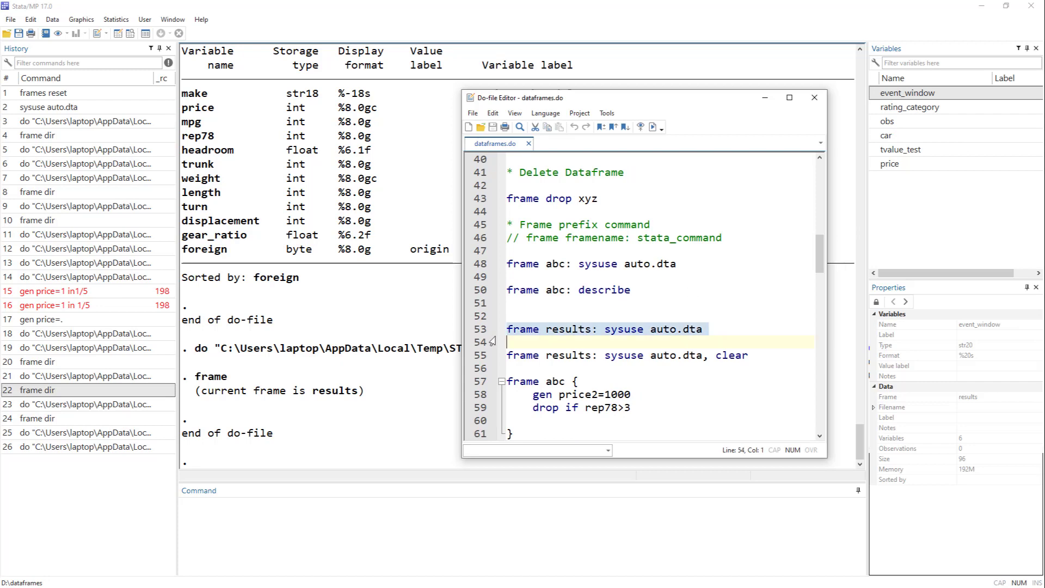
pyautogui.click(607, 330)
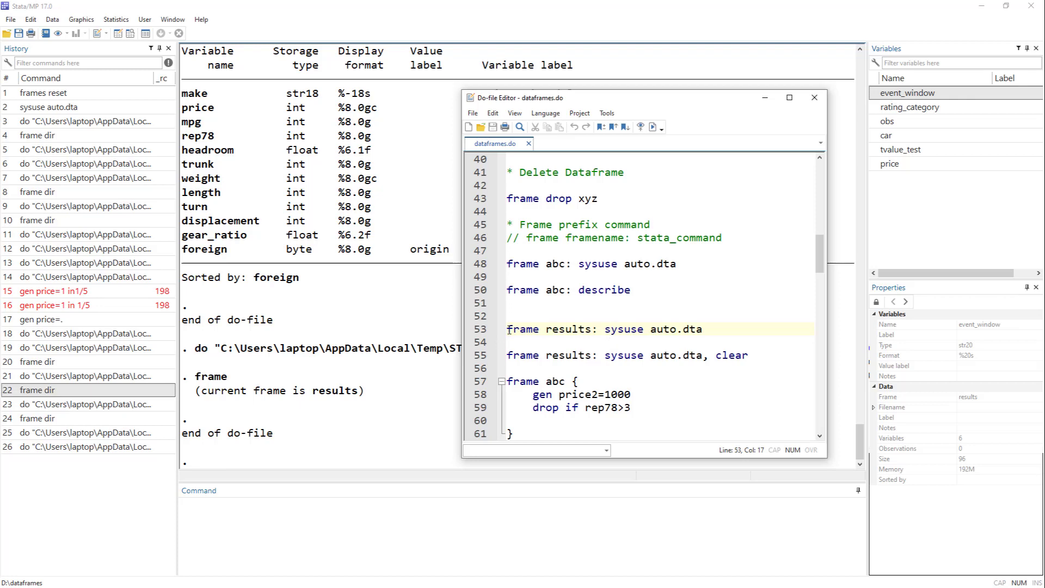
pyautogui.hotkey('ctrl', 'shift', 'Left')
pyautogui.hotkey('ctrl', 'shift', 'Left')
pyautogui.hotkey('ctrl', 'shift', 'Left')
pyautogui.hotkey('ctrl', 'shift', 'Left')
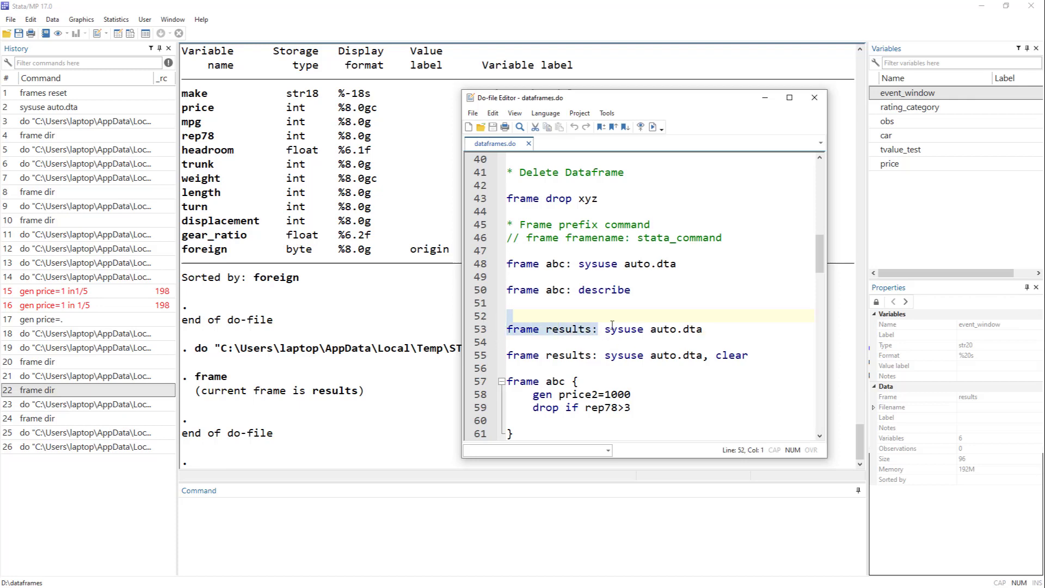
pyautogui.moveTo(605, 329); pyautogui.dragTo(729, 329)
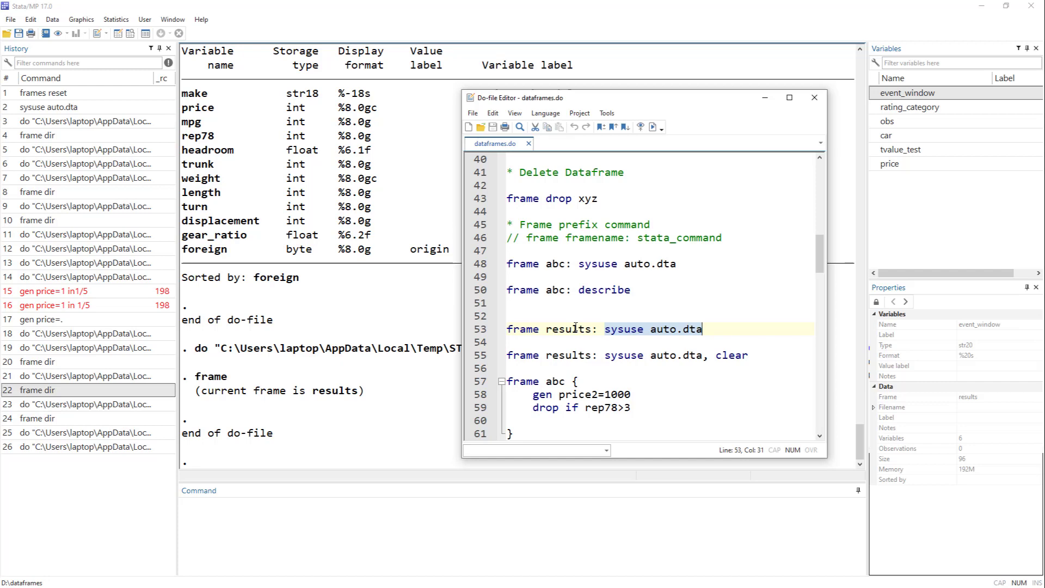
pyautogui.click(607, 331)
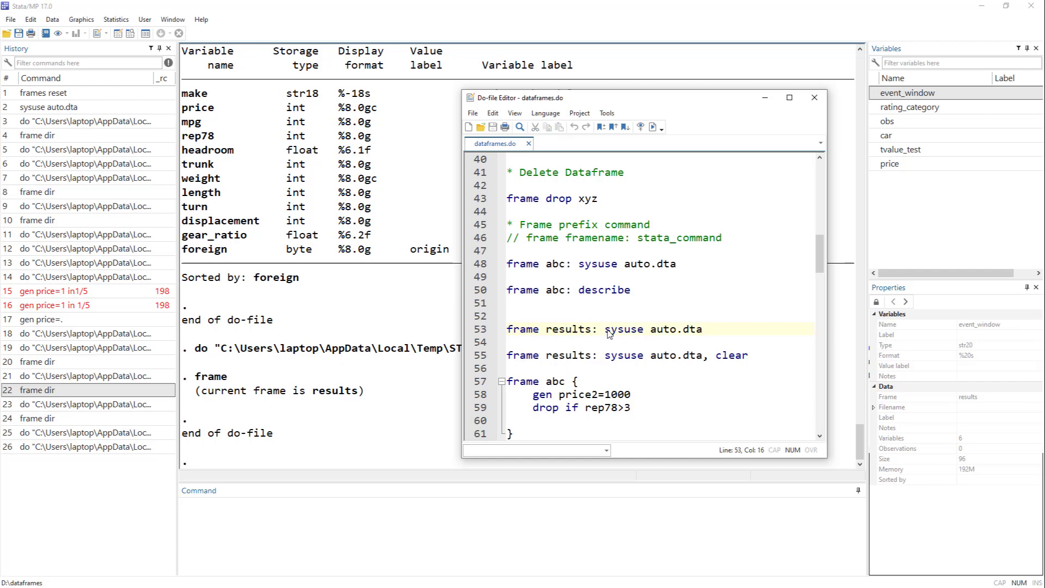
pyautogui.click(707, 331)
pyautogui.click(490, 330)
pyautogui.click(653, 127)
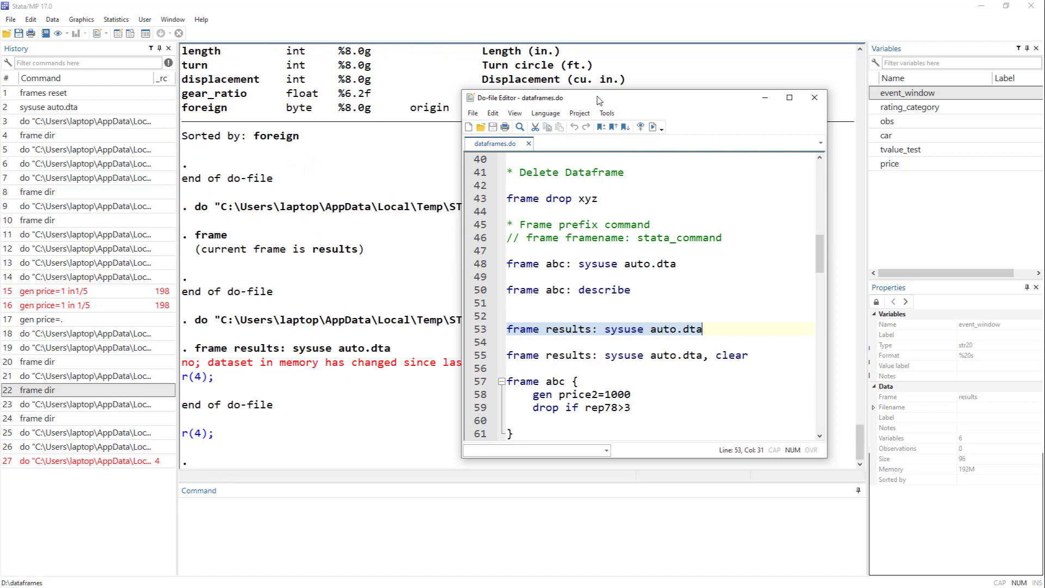
# - Load auto.dta into the results frame, replacing the data in memory, by executing "frame results: sysuse auto.dta, clear" from dataframes.do
pyautogui.moveTo(596, 96); pyautogui.dragTo(660, 91)
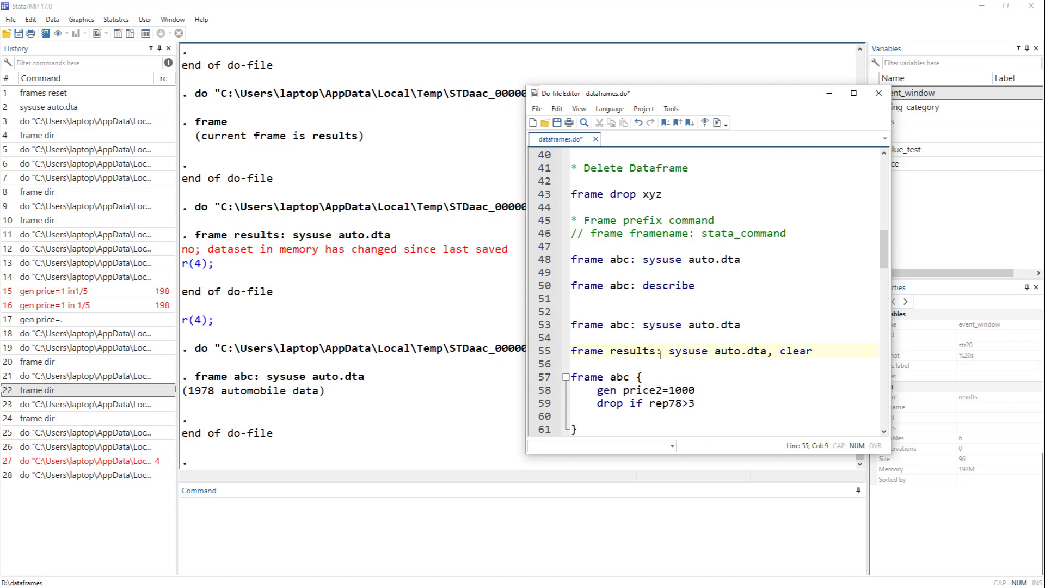
pyautogui.moveTo(814, 350); pyautogui.dragTo(767, 352)
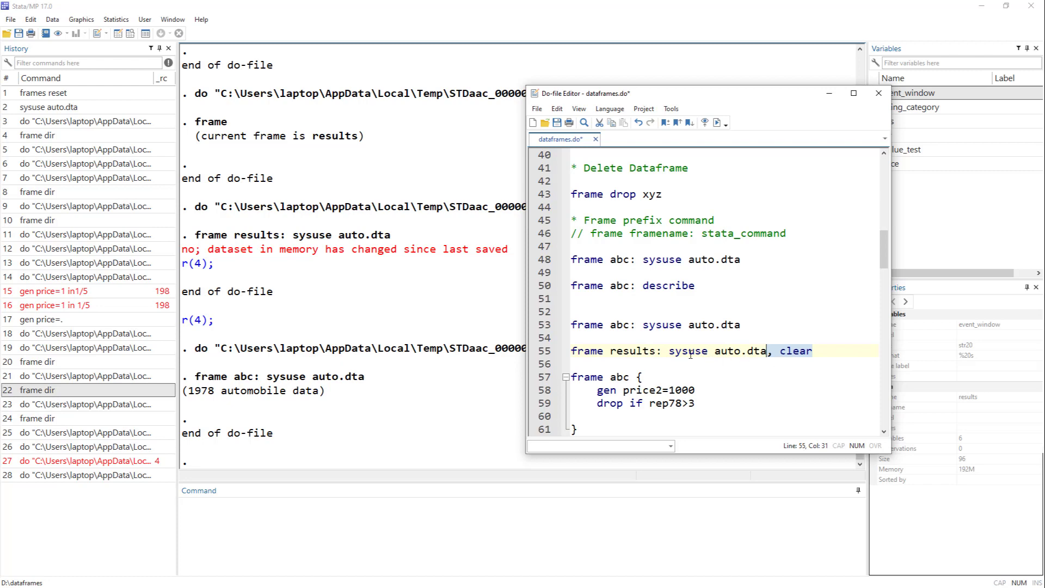
pyautogui.click(542, 354)
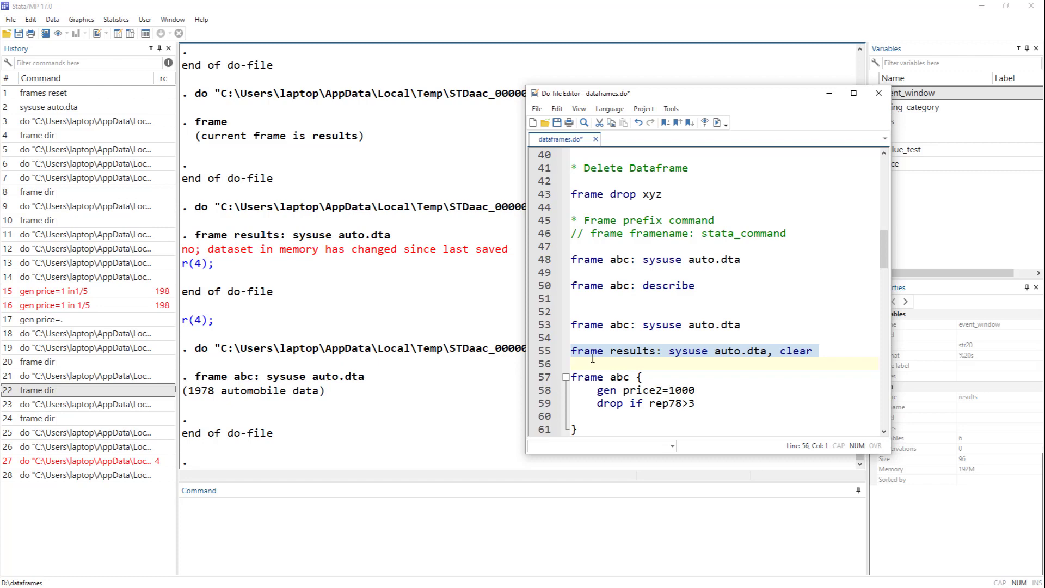
pyautogui.click(717, 123)
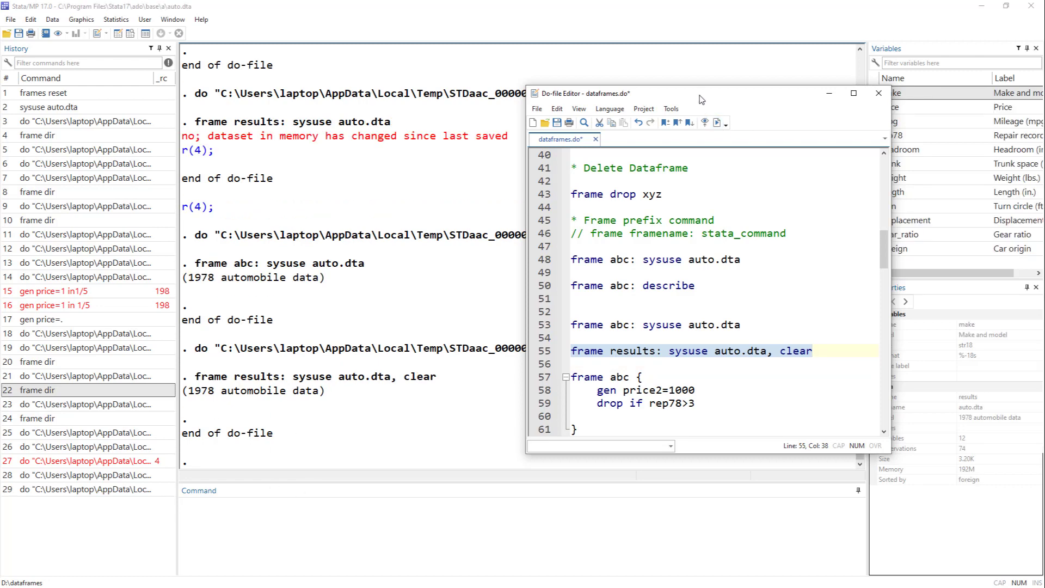
pyautogui.moveTo(699, 95); pyautogui.dragTo(608, 91)
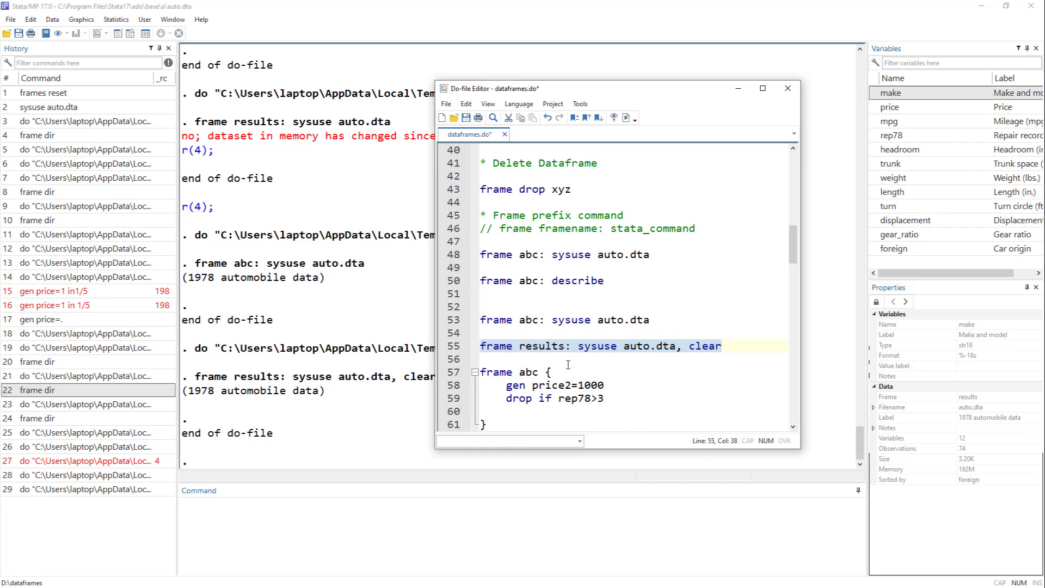
# - Compare the single-line "frame abc:" prefix with the multi-line "frame abc { }" block and its braces in dataframes.do
pyautogui.click(513, 282)
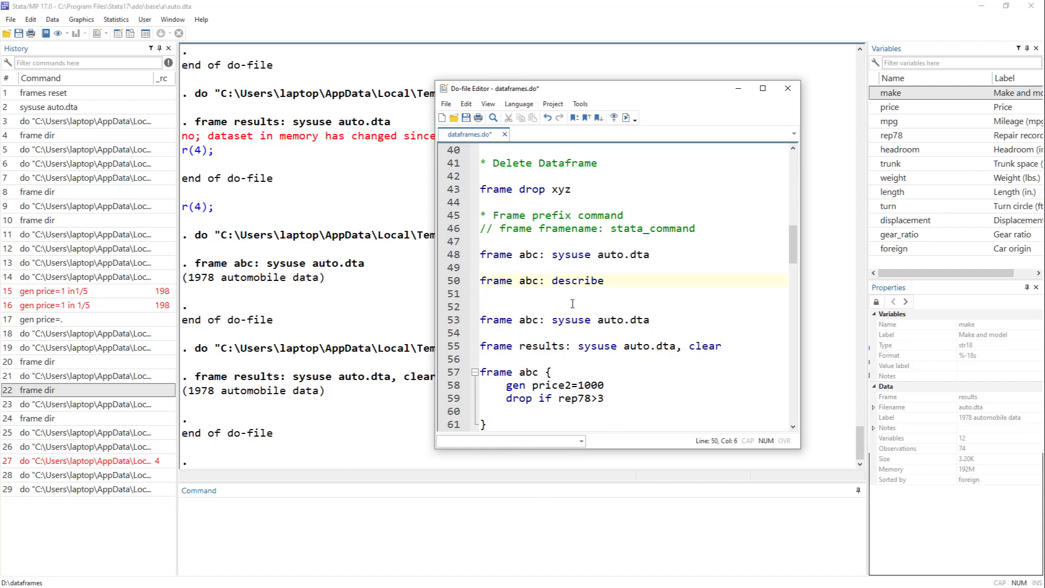
pyautogui.moveTo(545, 321); pyautogui.dragTo(480, 321)
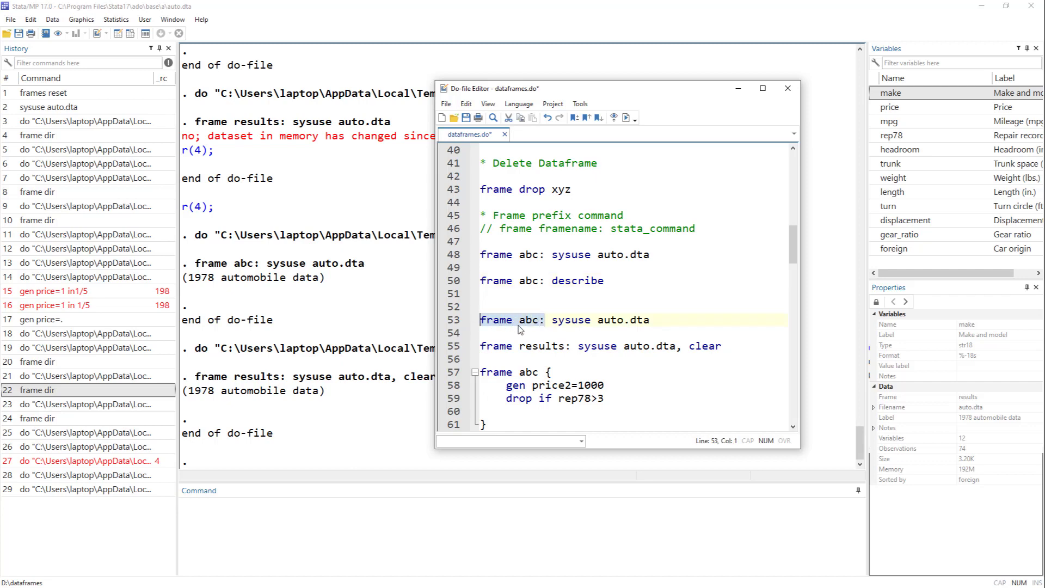
pyautogui.scroll(-1, 501, 329)
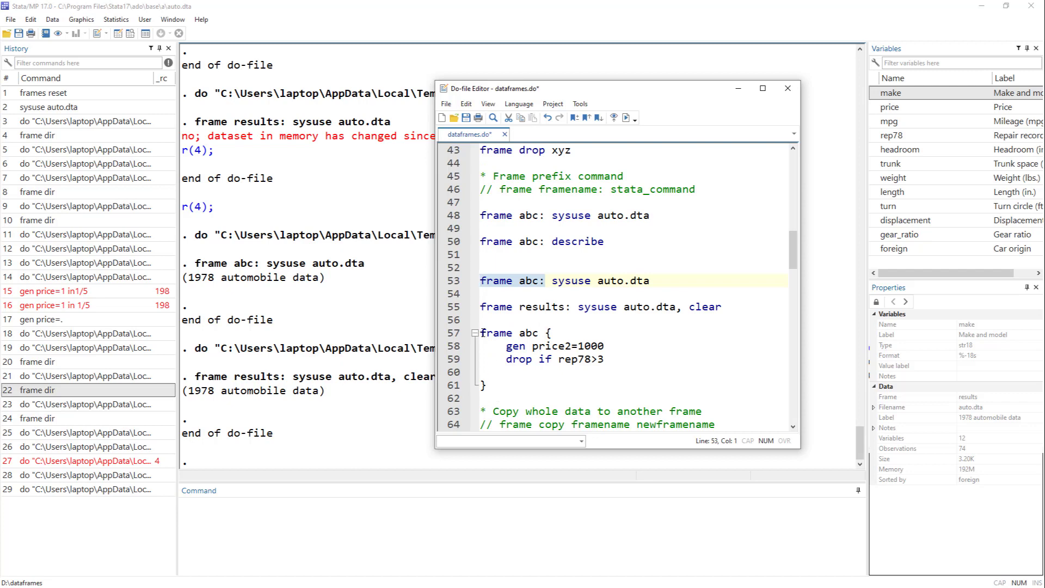
pyautogui.moveTo(481, 332); pyautogui.dragTo(567, 332)
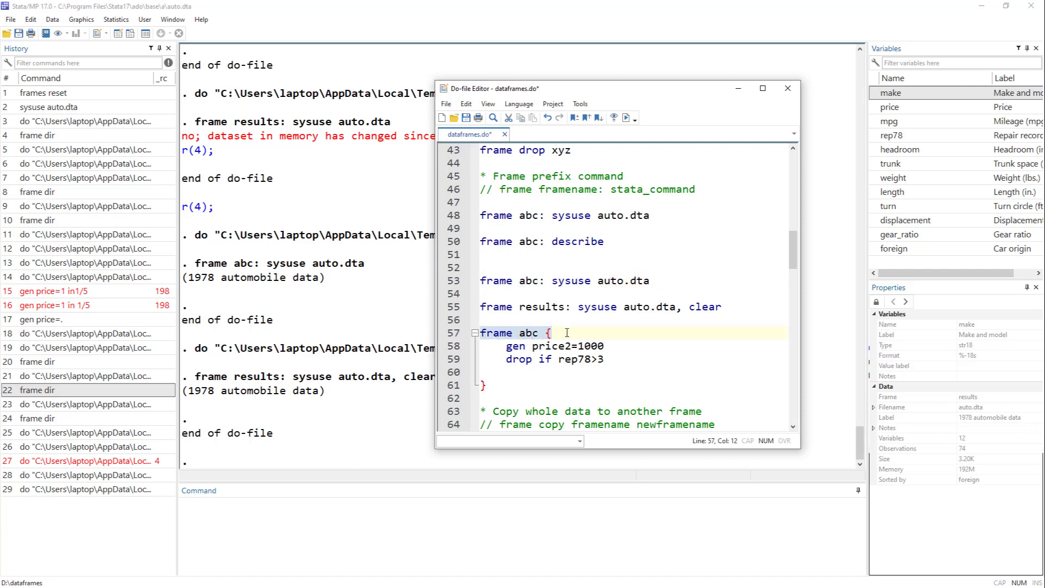
pyautogui.doubleClick(490, 333)
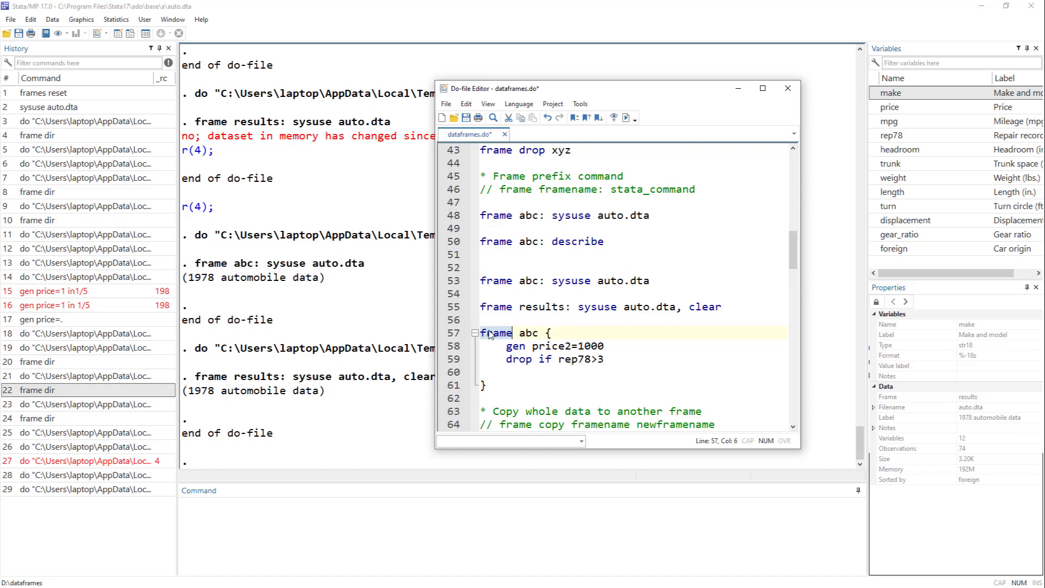
pyautogui.doubleClick(524, 333)
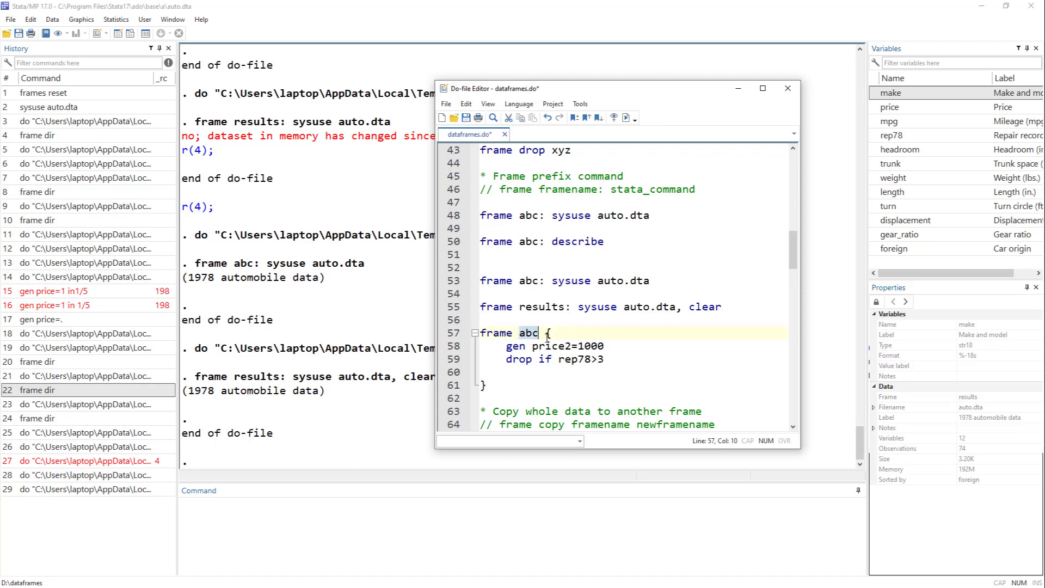
pyautogui.moveTo(546, 333); pyautogui.dragTo(530, 384)
pyautogui.click(554, 366)
pyautogui.moveTo(602, 359); pyautogui.dragTo(507, 349)
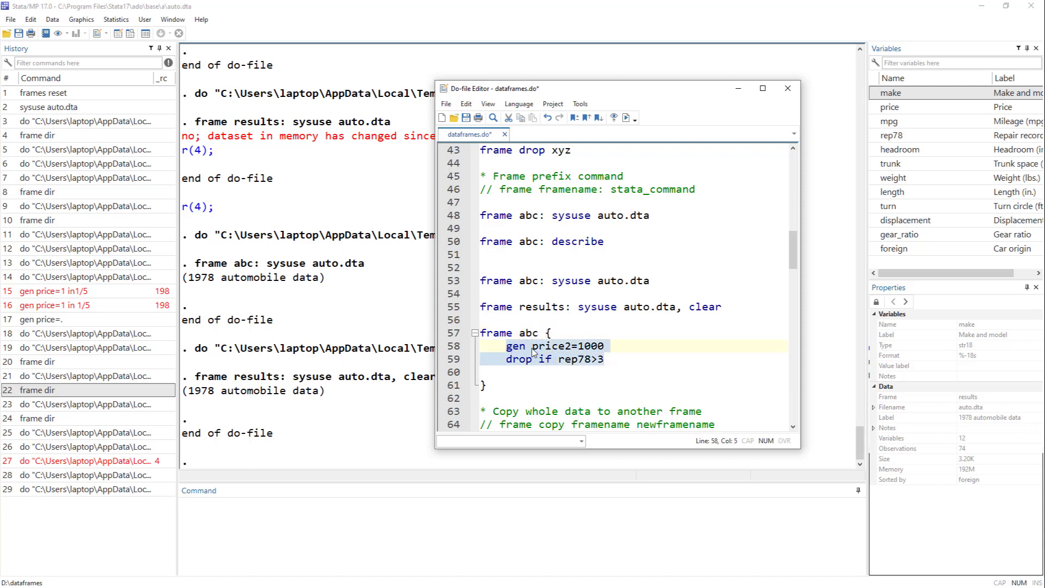
# - Examine the commands "gen price2=1000" and "drop if rep78>3" enclosed in the "frame abc { }" block
pyautogui.doubleClick(528, 333)
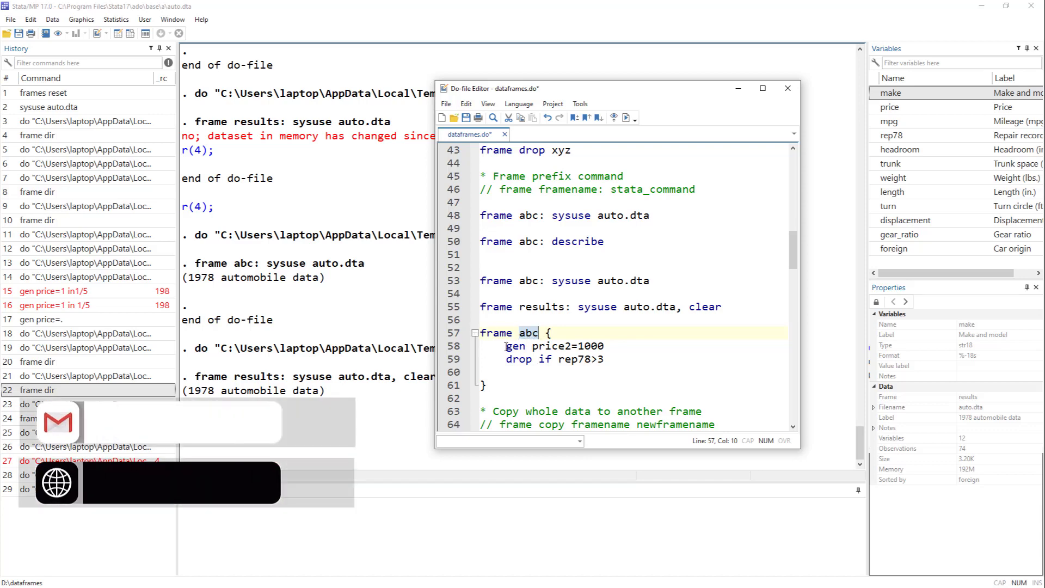
pyautogui.moveTo(506, 347); pyautogui.dragTo(574, 351)
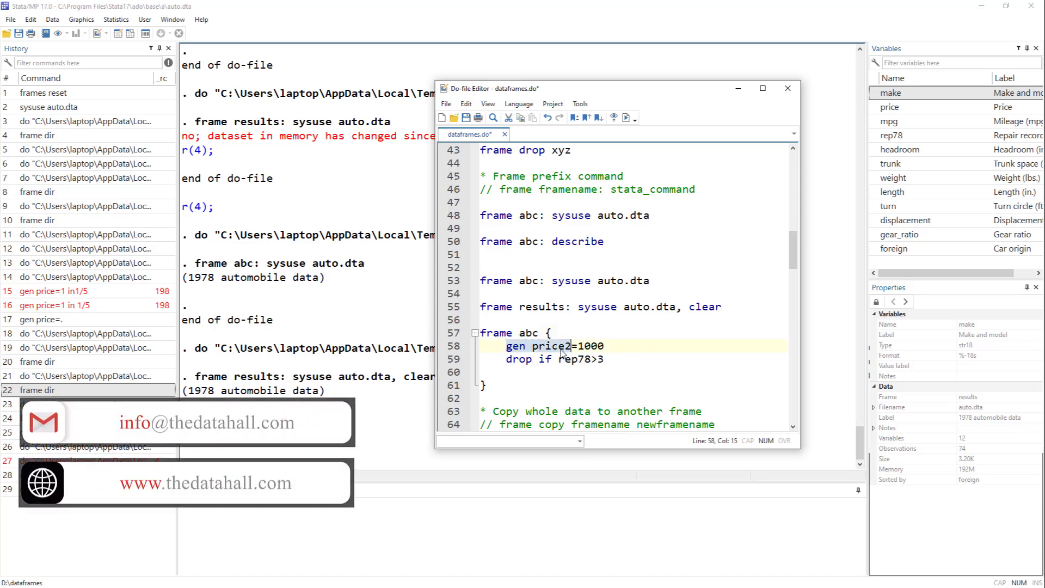
pyautogui.doubleClick(565, 348)
pyautogui.doubleClick(591, 347)
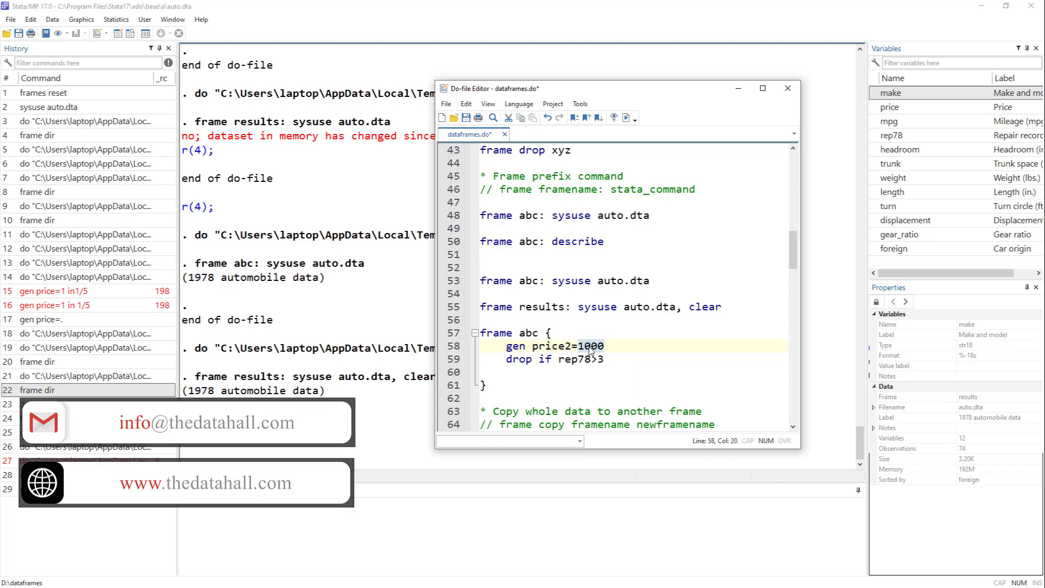
pyautogui.moveTo(507, 364); pyautogui.dragTo(553, 362)
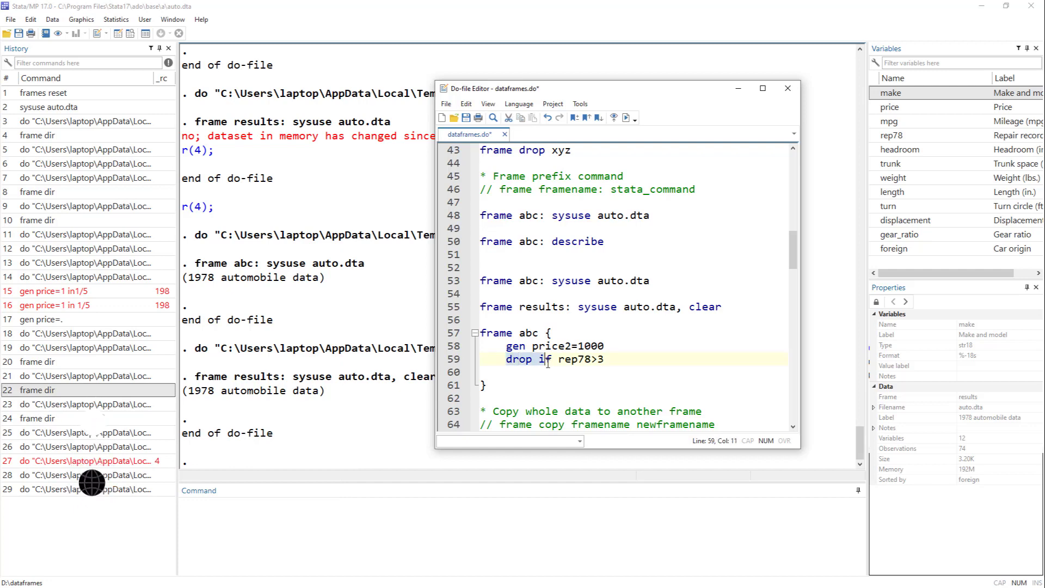
pyautogui.click(569, 371)
pyautogui.click(601, 360)
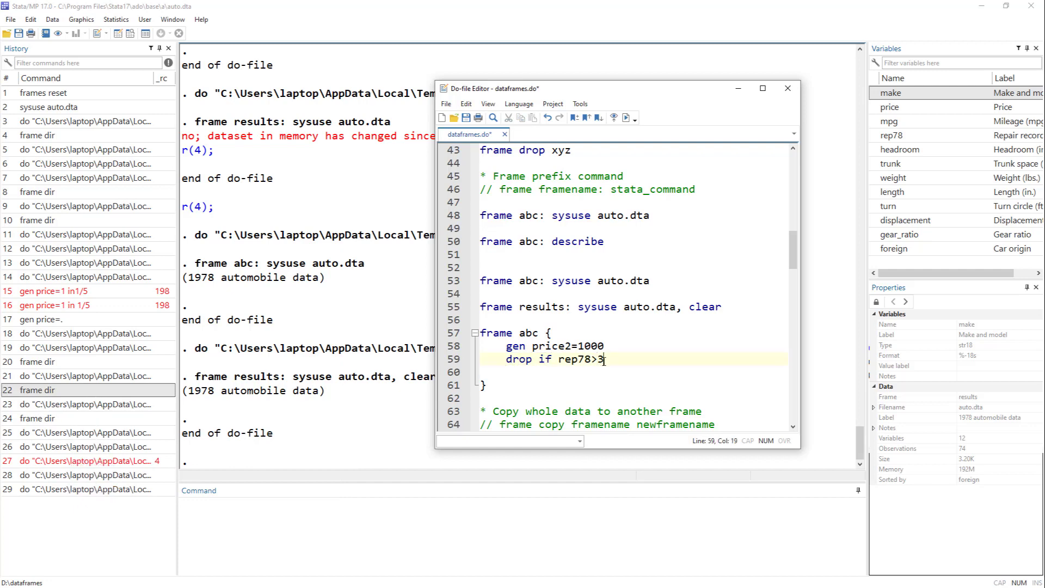
pyautogui.moveTo(619, 363); pyautogui.dragTo(509, 349)
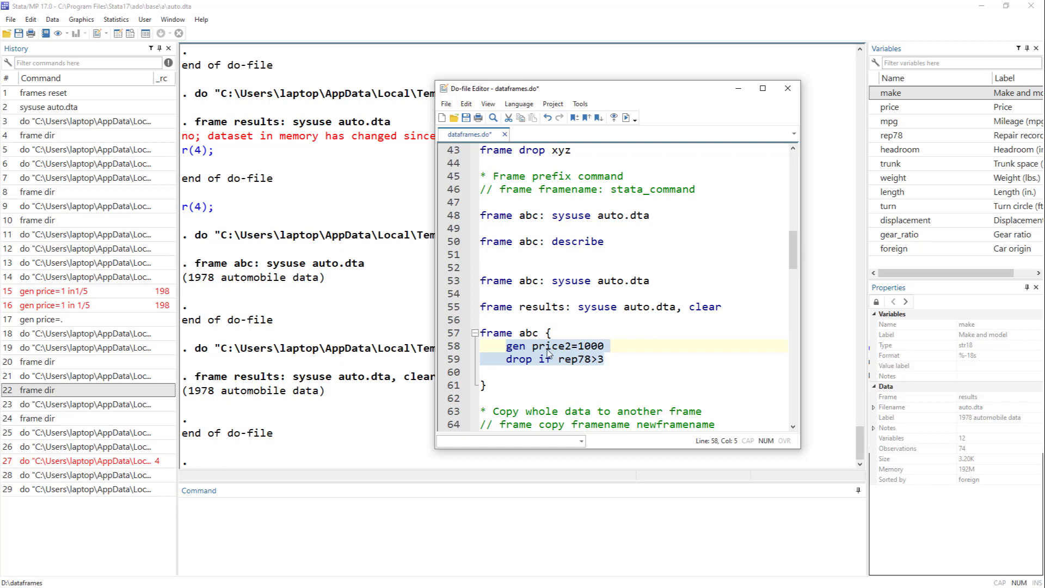
pyautogui.moveTo(482, 335); pyautogui.dragTo(564, 335)
pyautogui.click(495, 381)
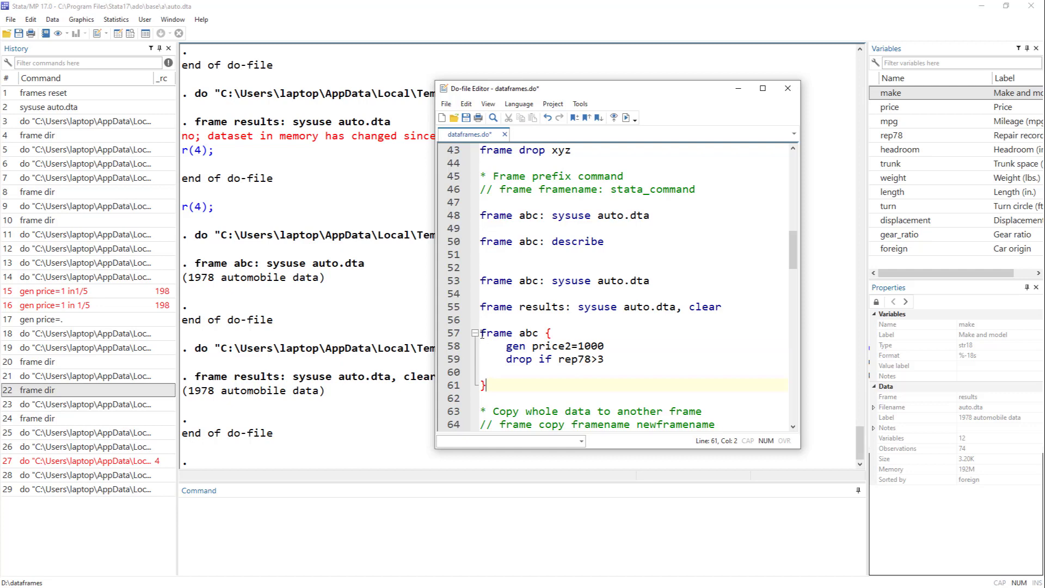
# - Execute the whole "frame abc { }" block to generate price2=1000 and drop observations with rep78>3 in the abc frame
pyautogui.moveTo(604, 360); pyautogui.dragTo(480, 399)
pyautogui.doubleClick(528, 333)
pyautogui.click(626, 118)
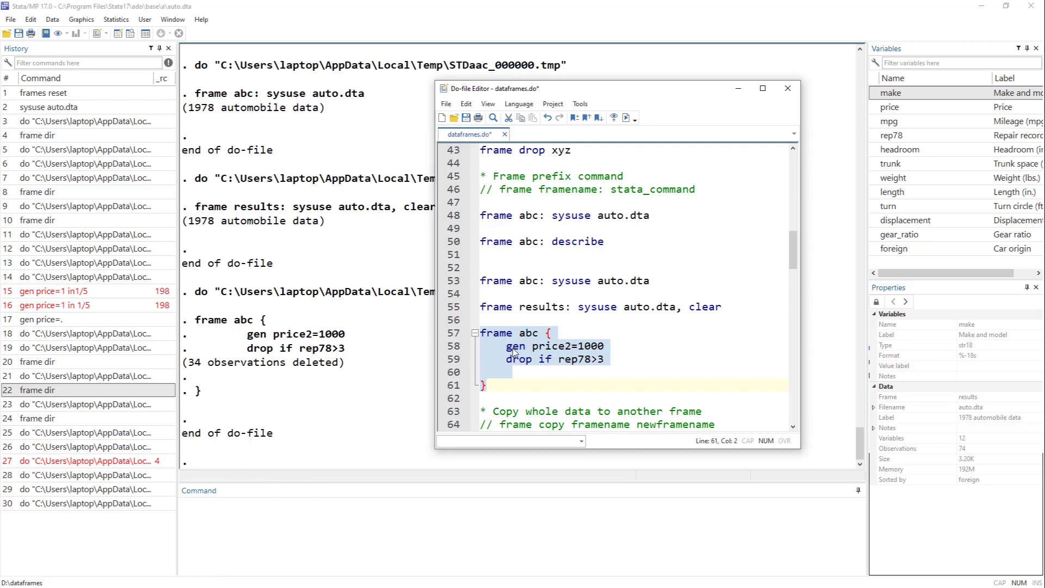
# - Execute "frame abc: describe" and check the observations and variables of the abc frame in the results output
pyautogui.click(451, 242)
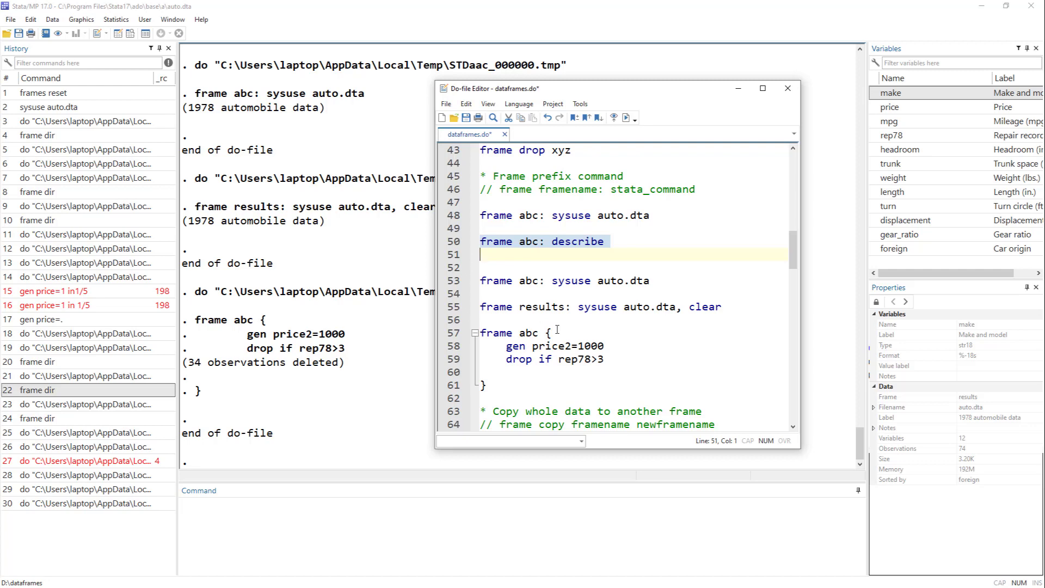
pyautogui.click(626, 118)
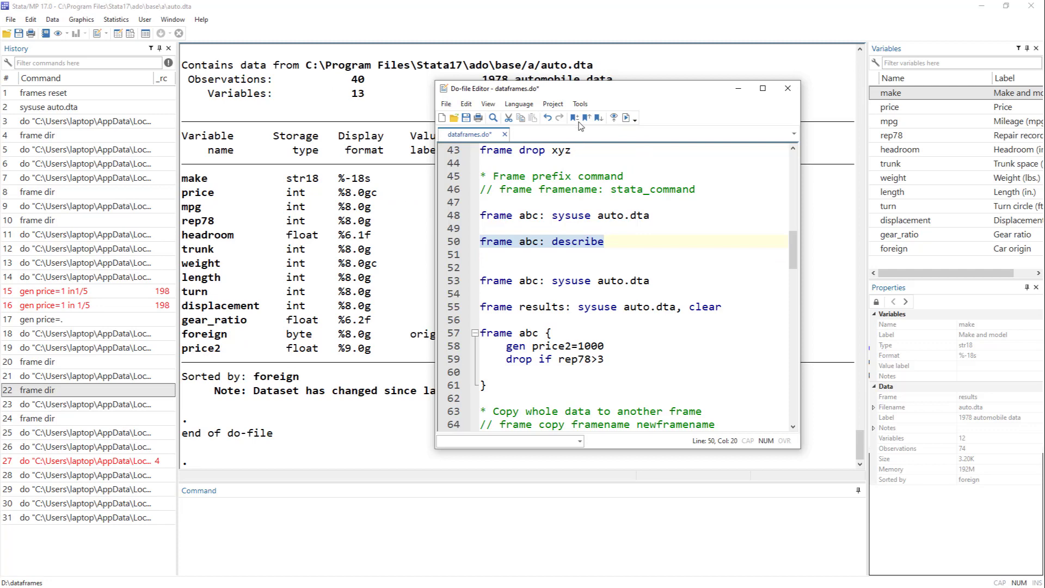
pyautogui.moveTo(580, 92); pyautogui.dragTo(728, 123)
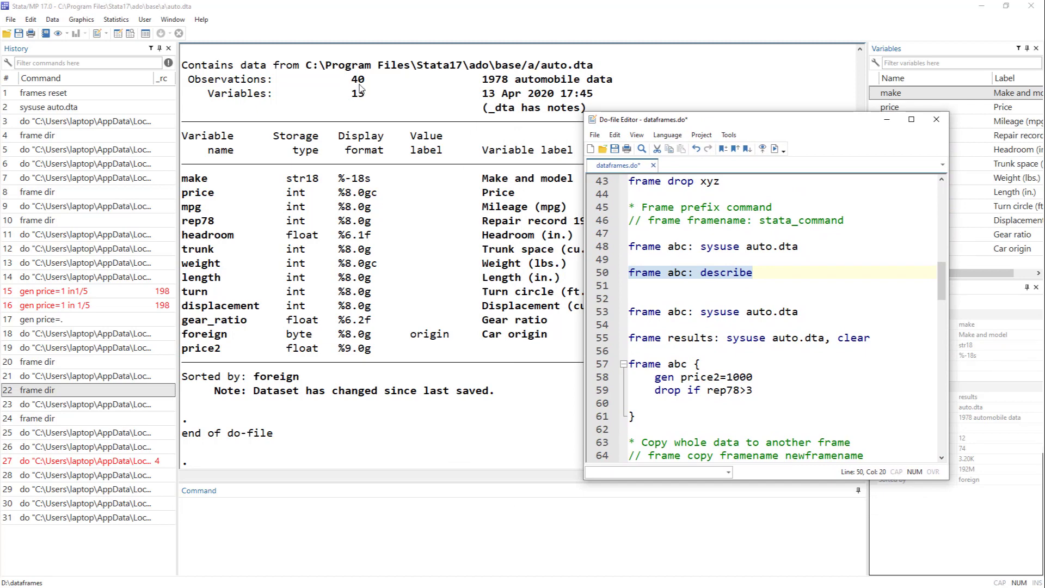
pyautogui.scroll(6, 215, 170)
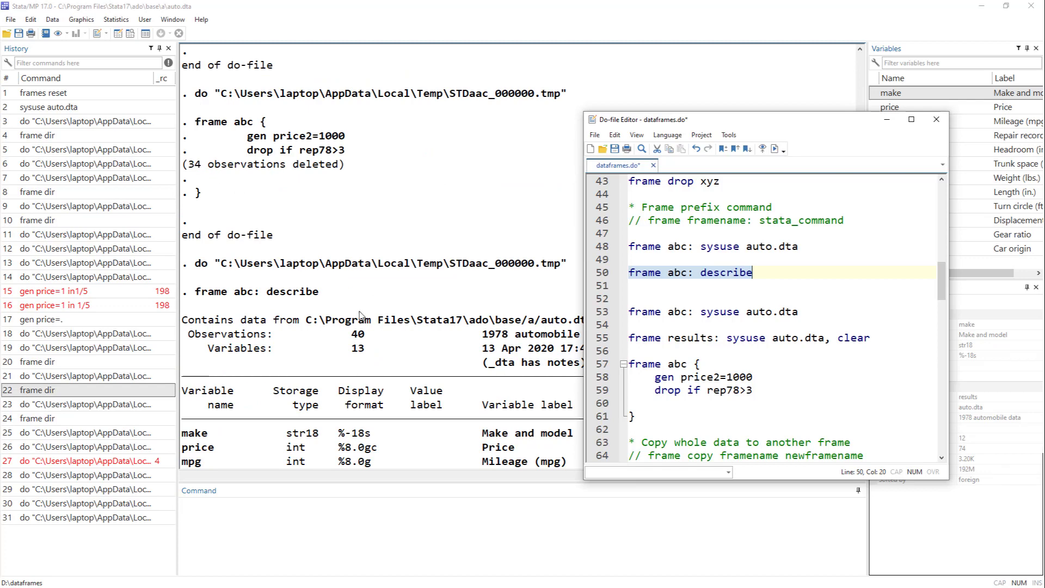
pyautogui.scroll(-6, 359, 316)
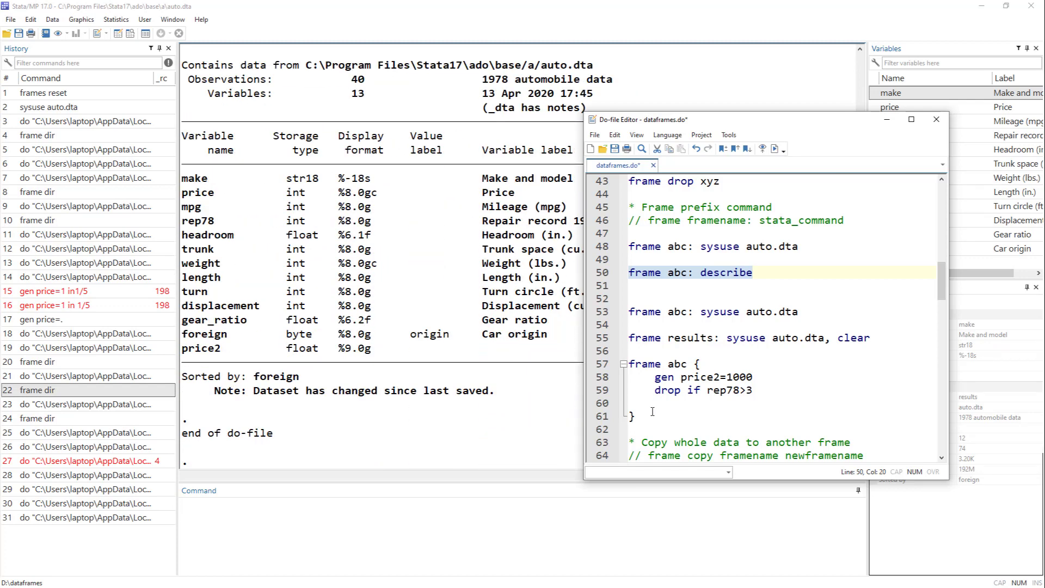
# - Revisit the "frame abc { }" block and look over the "Copy whole data to another frame" section of dataframes.do
pyautogui.moveTo(650, 416); pyautogui.dragTo(619, 361)
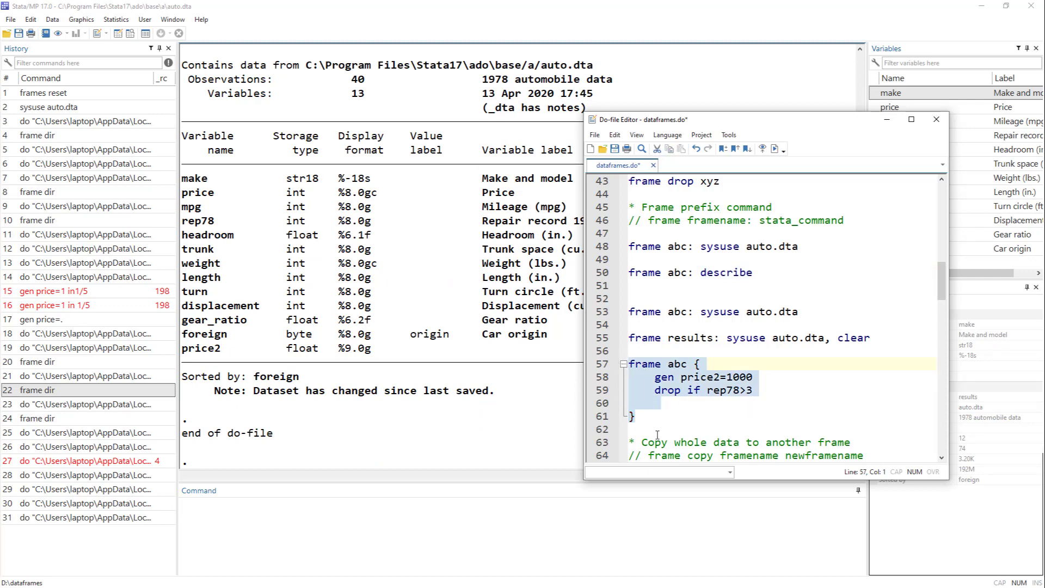
pyautogui.scroll(-6, 689, 423)
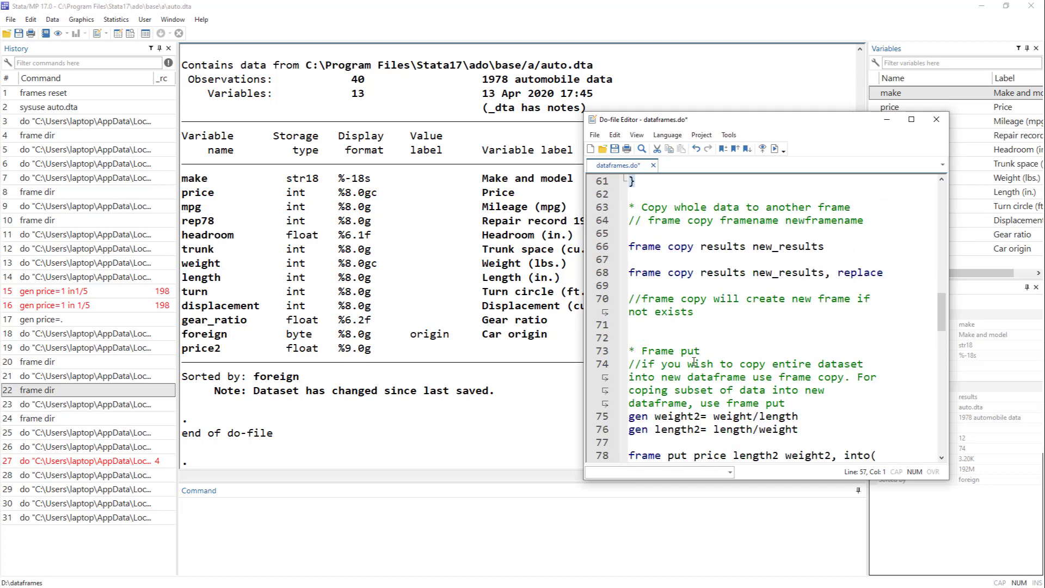
pyautogui.scroll(4, 694, 364)
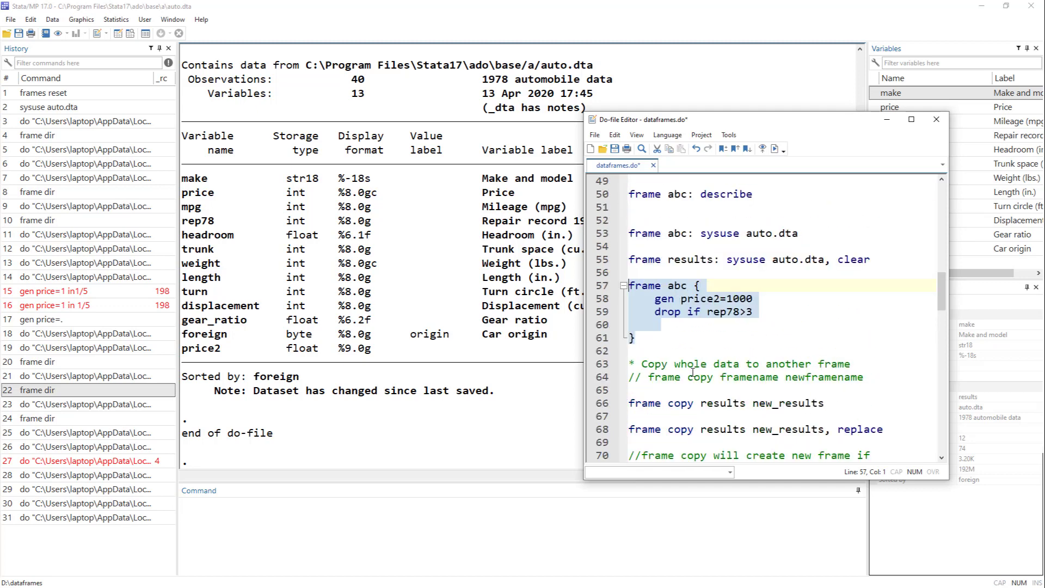